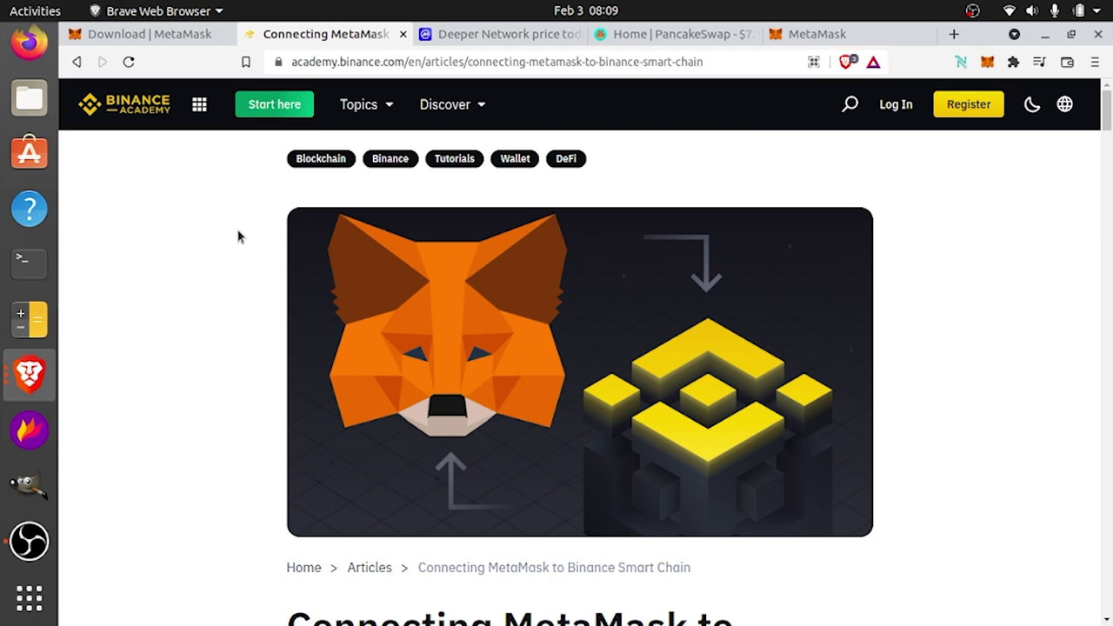
- Highlight the Smart Chain Mainnet parameters (RPC URL, ChainID 56, BNB, explorer), then go to the DPR page
scroll(244, 279, "down", 10)
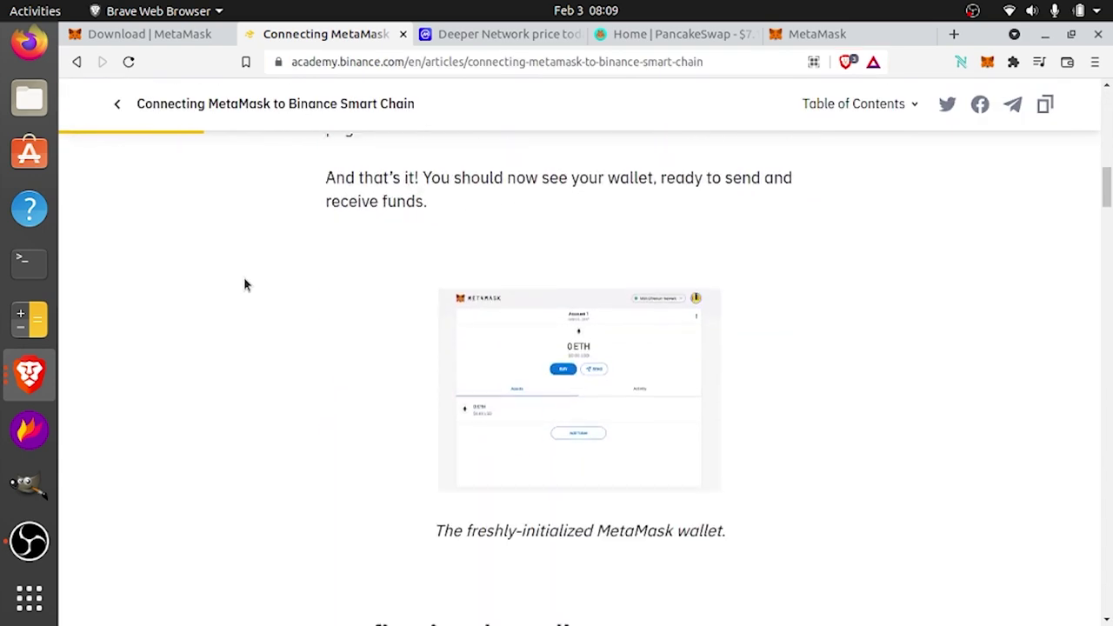
scroll(245, 284, "down", 6)
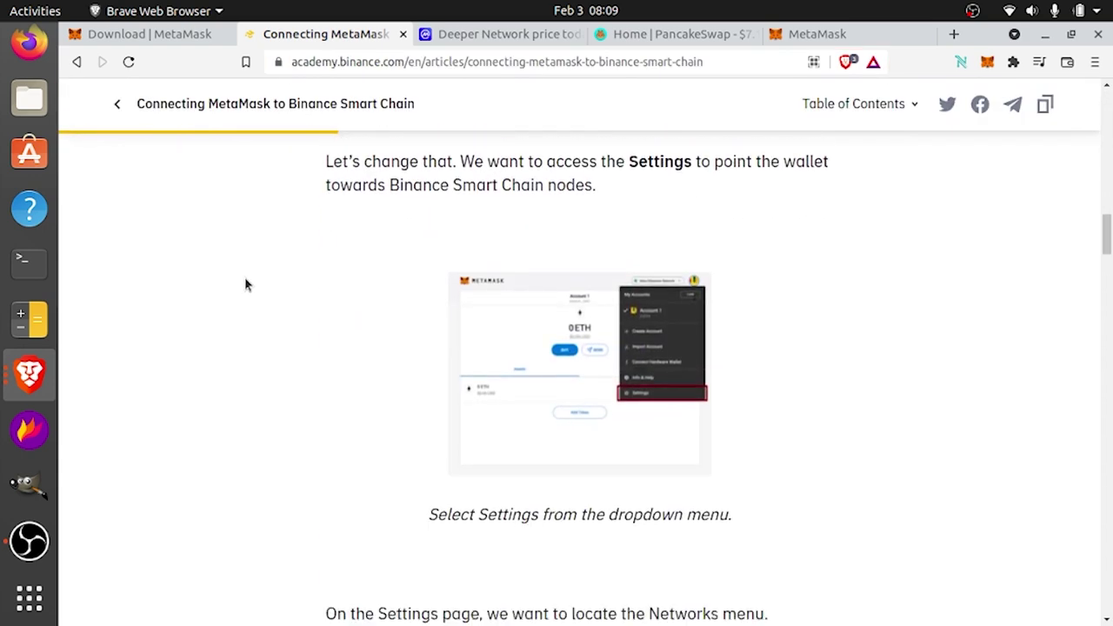
scroll(247, 284, "down", 10)
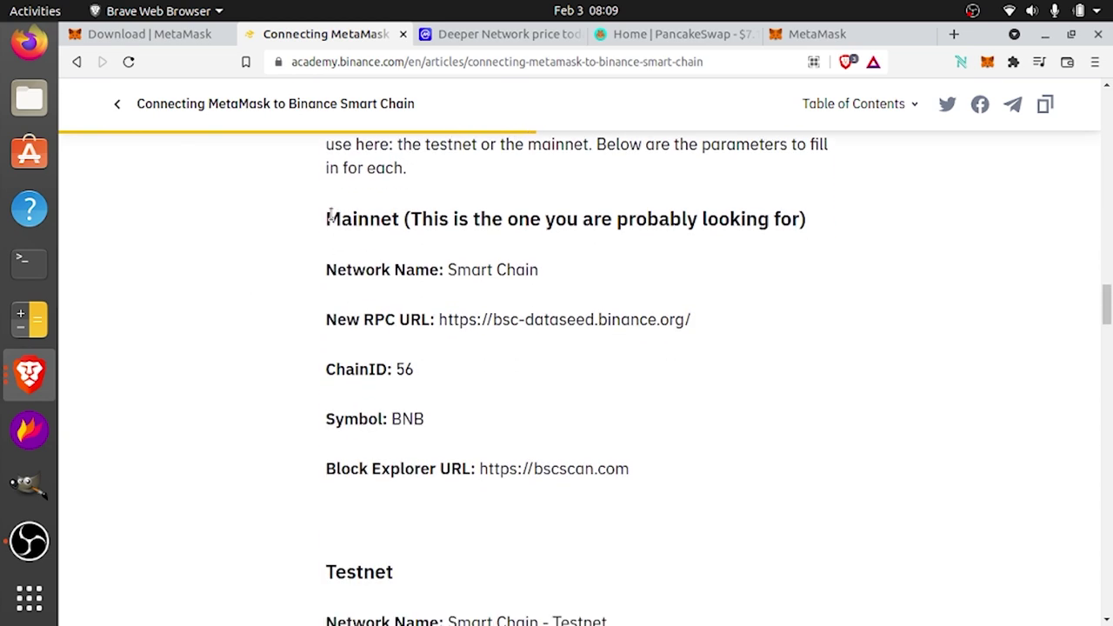
left_click_drag(328, 216, 623, 466)
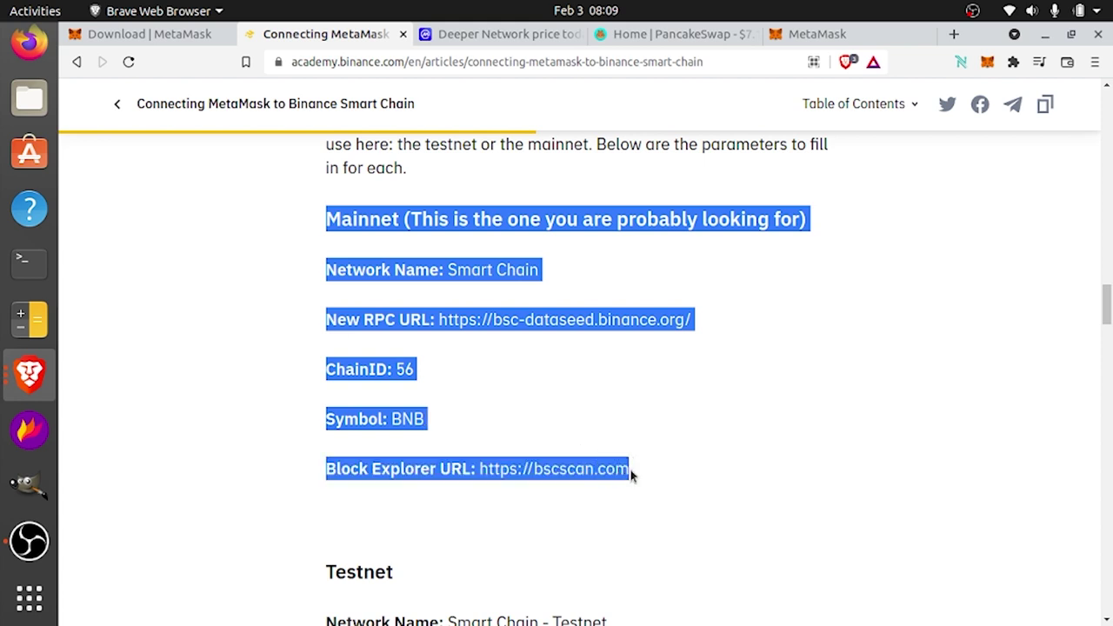
left_click(744, 480)
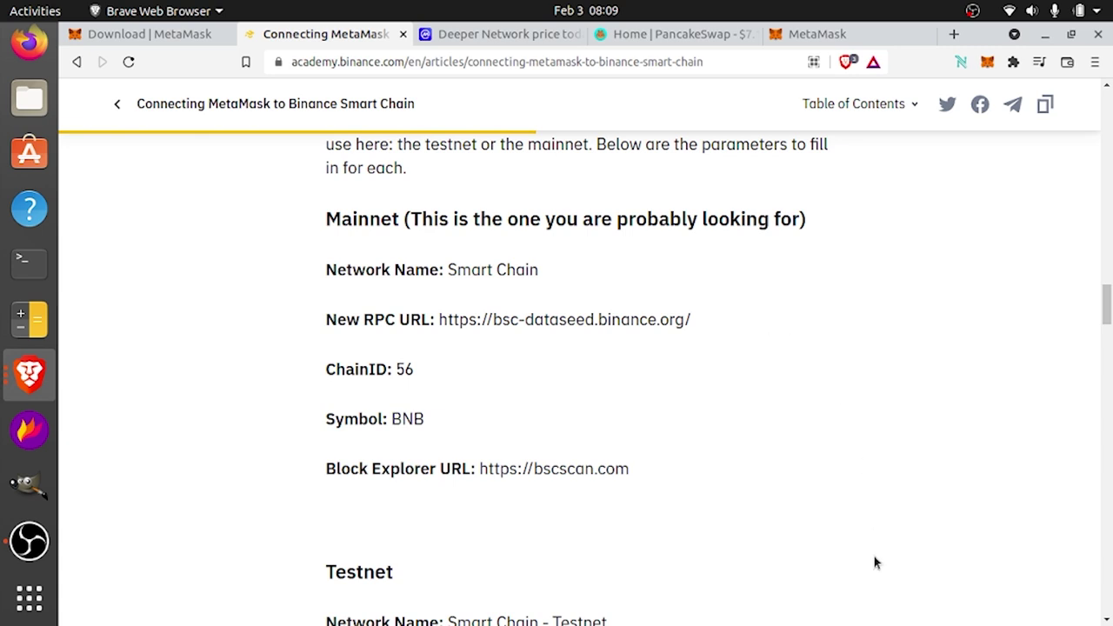
left_click(513, 35)
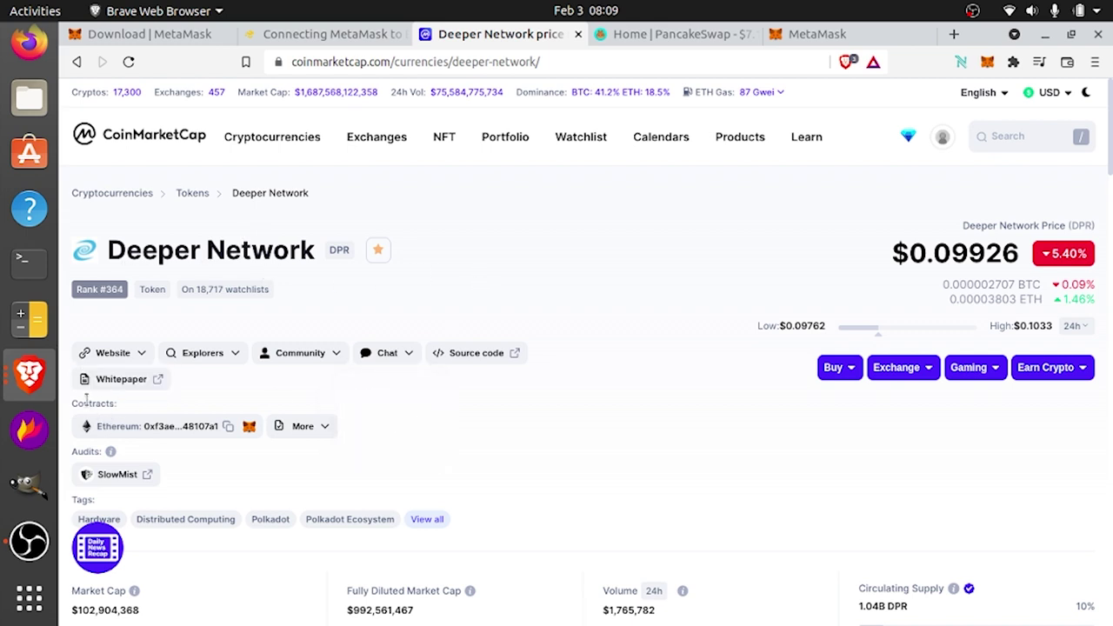
- Copy the DPR Binance Smart Chain (BEP20) contract address from CoinMarketCap's Contracts list
mouse_move(326, 429)
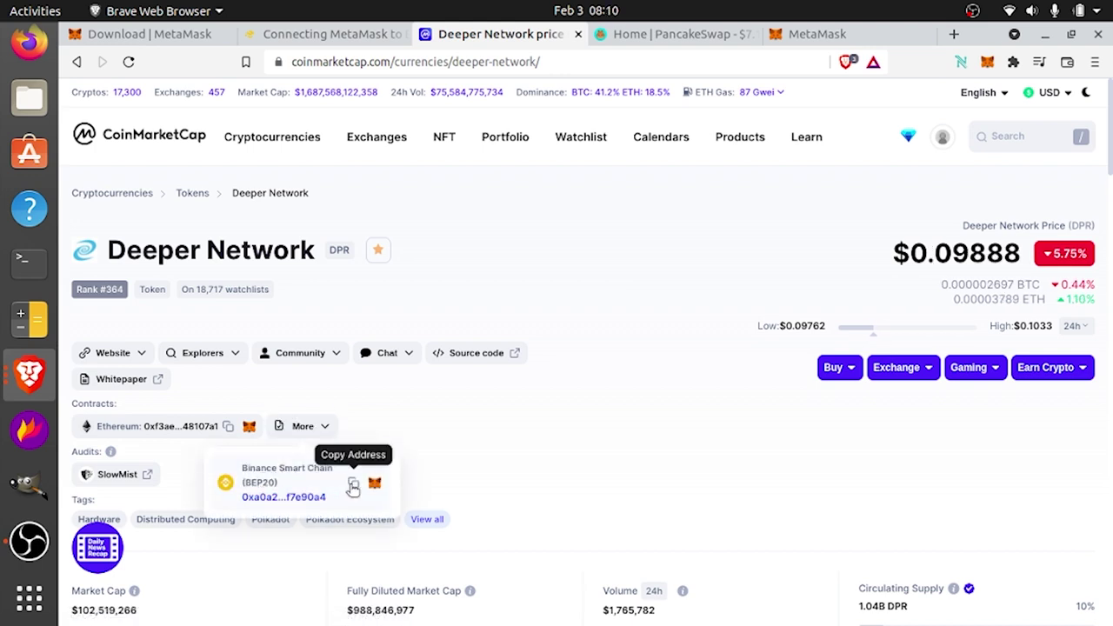
left_click(353, 485)
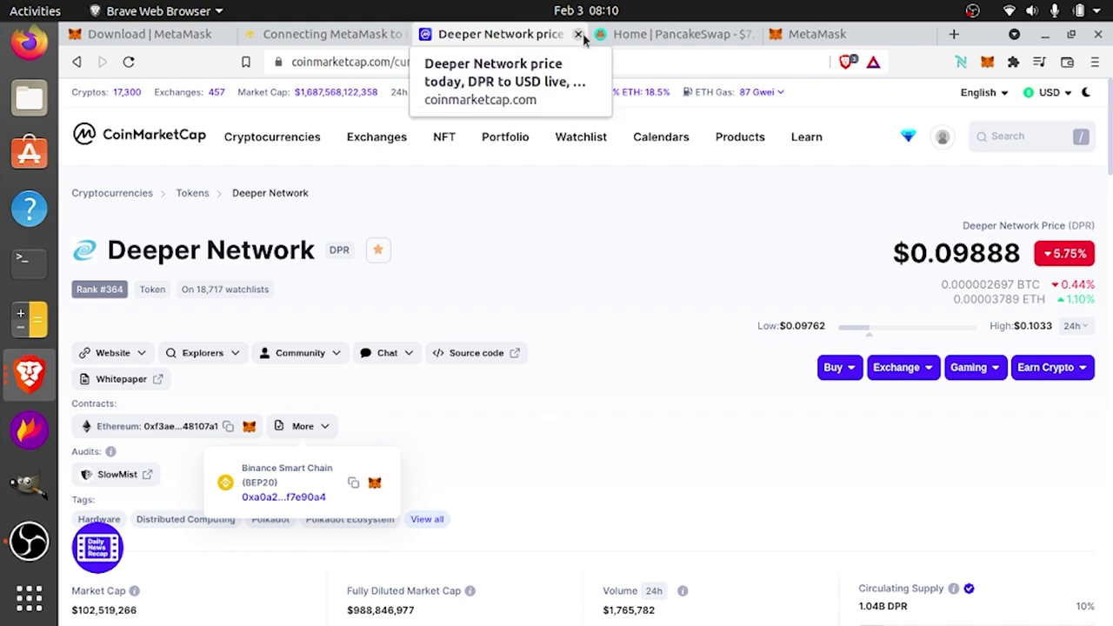
left_click(670, 39)
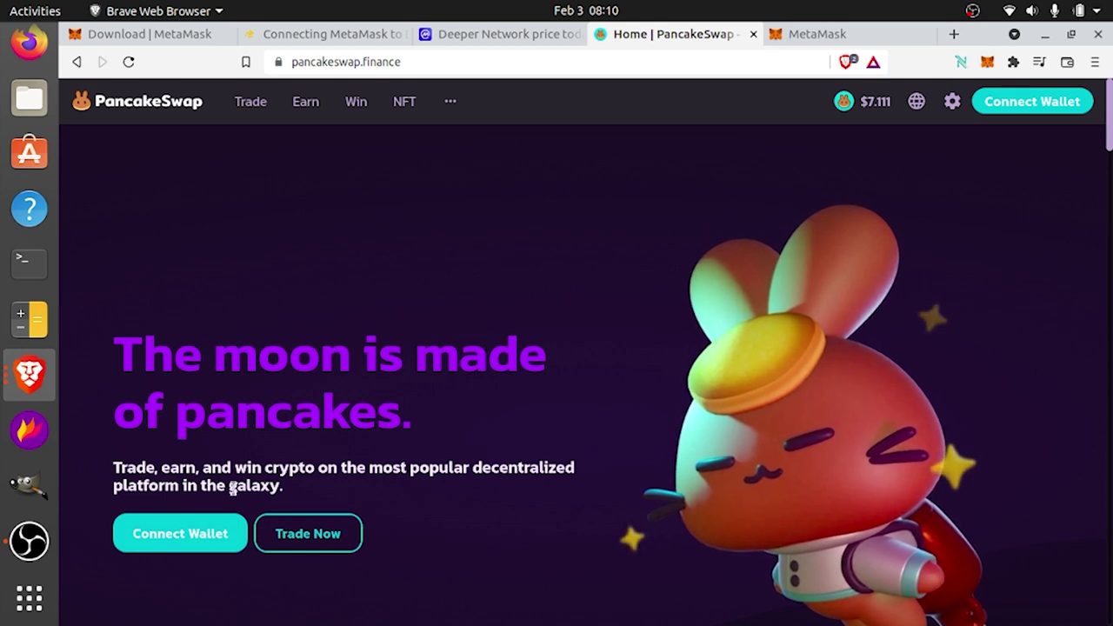
- Connect the MetaMask wallet to PancakeSwap and go to the Exchange swap page
left_click(186, 547)
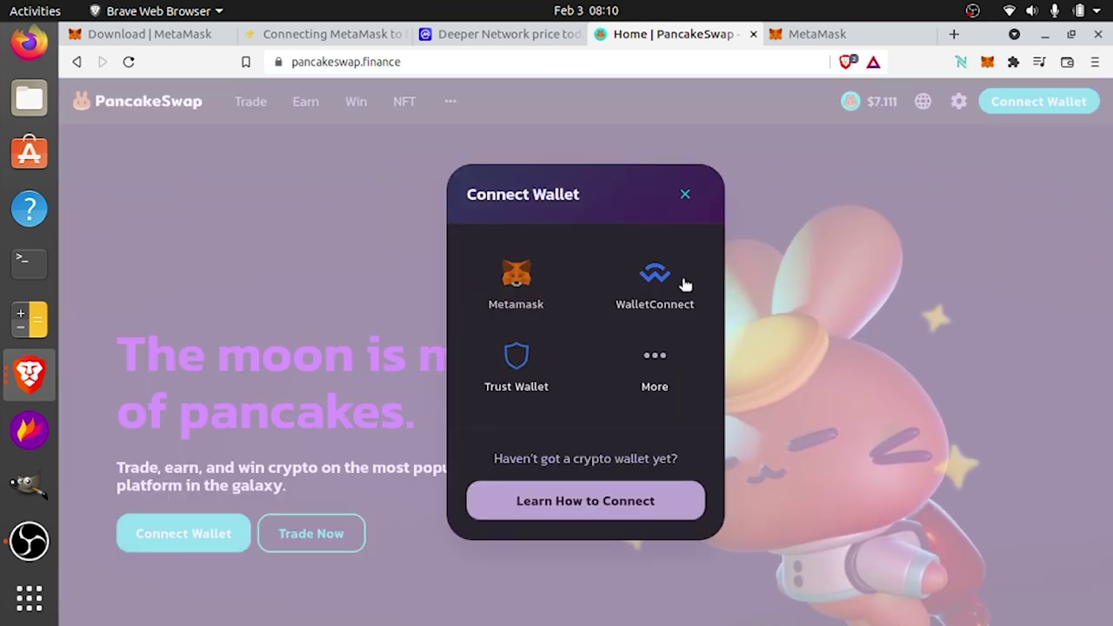
left_click(533, 295)
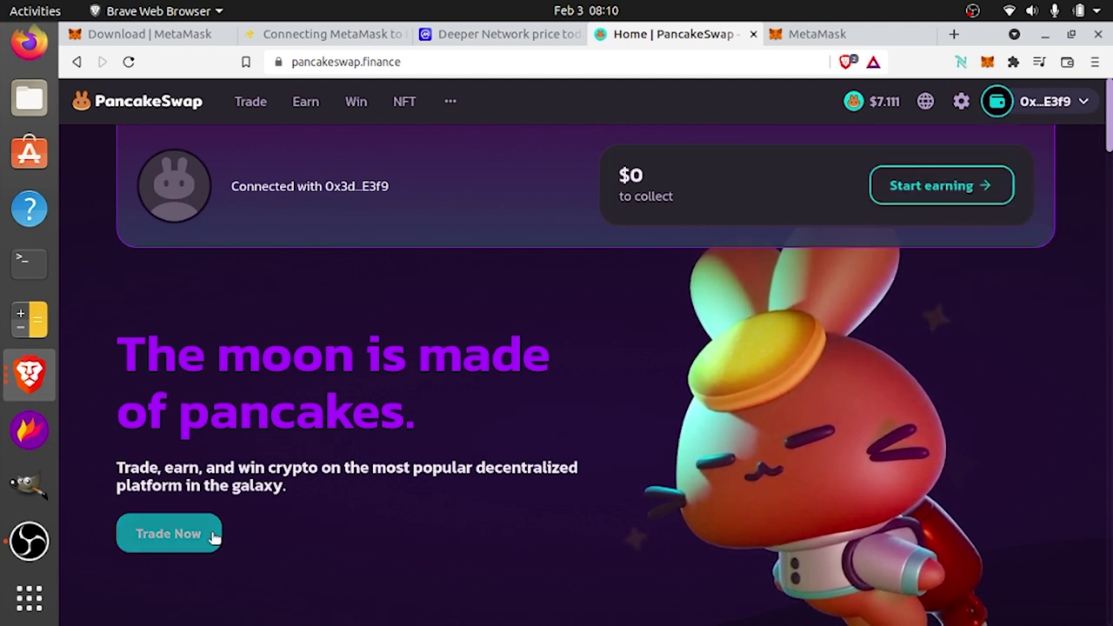
left_click(251, 152)
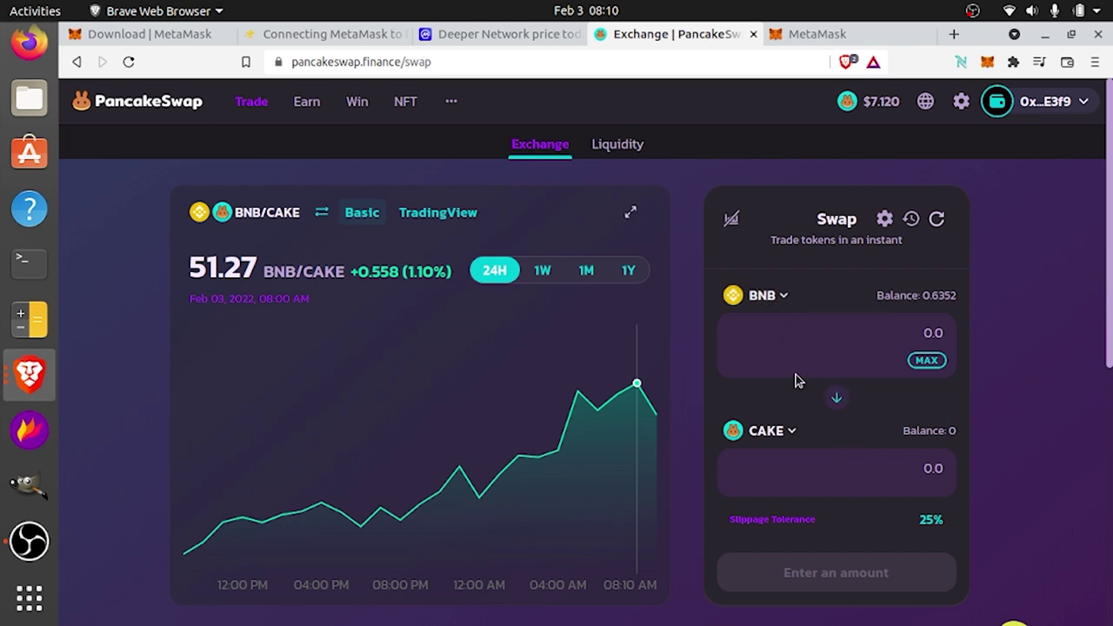
- Import Deeper Network (DPR) by pasting its contract address in Manage Tokens, making the pair BNB-to-DPR
left_click(792, 432)
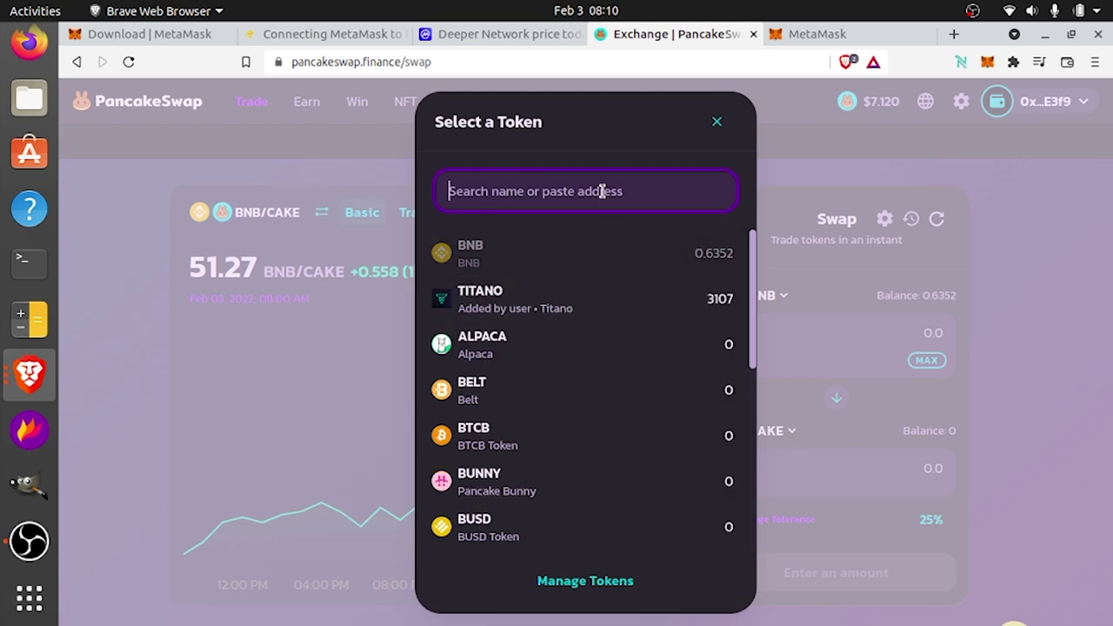
type("dpr")
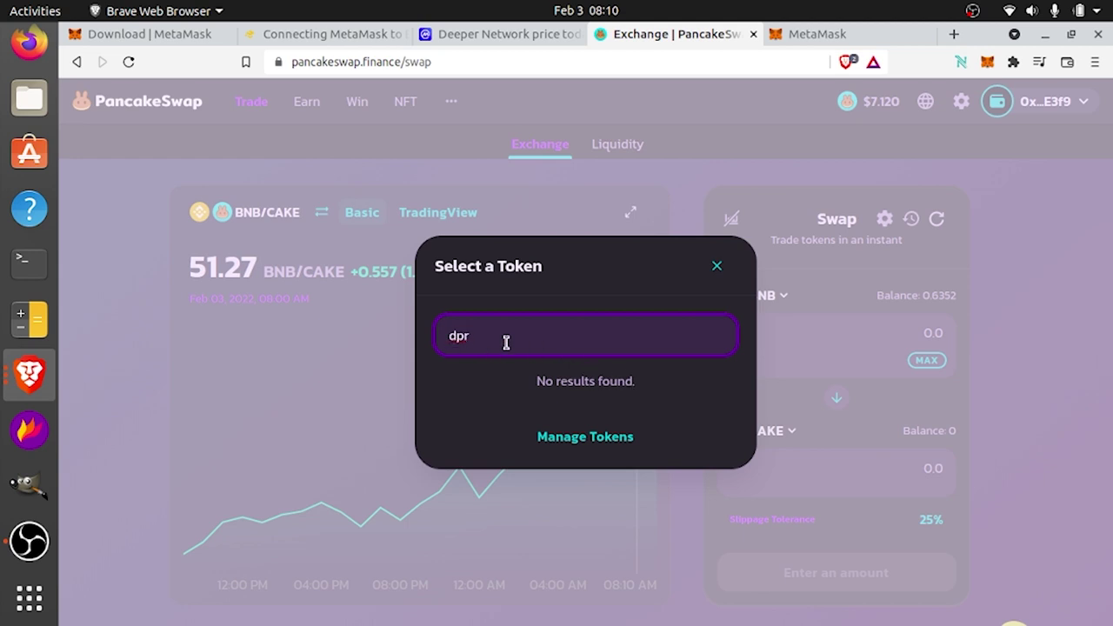
left_click(595, 439)
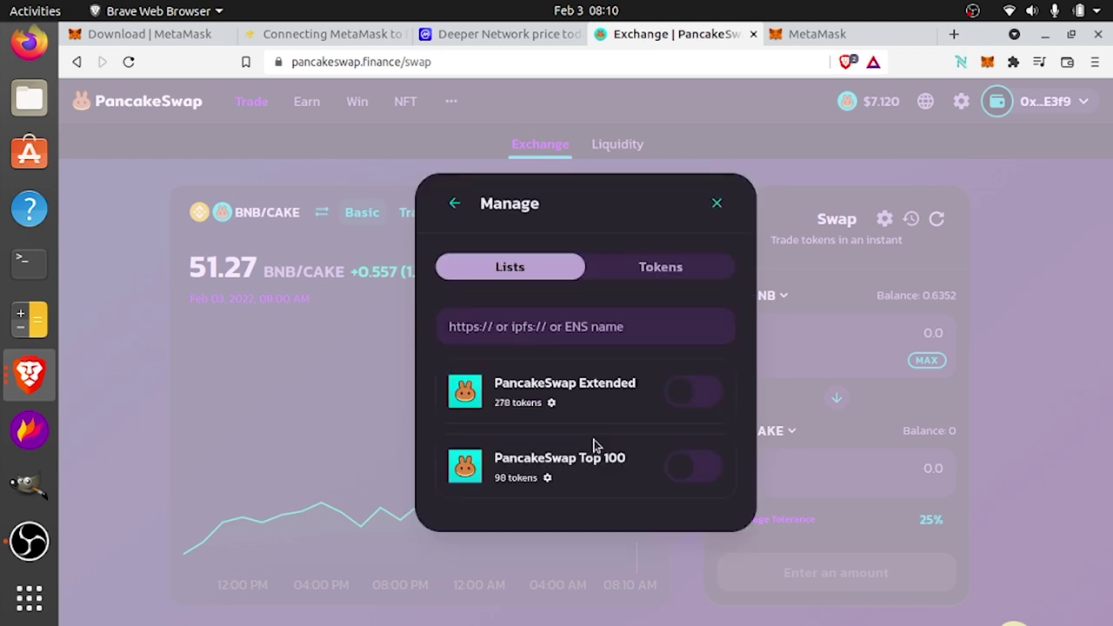
left_click(677, 273)
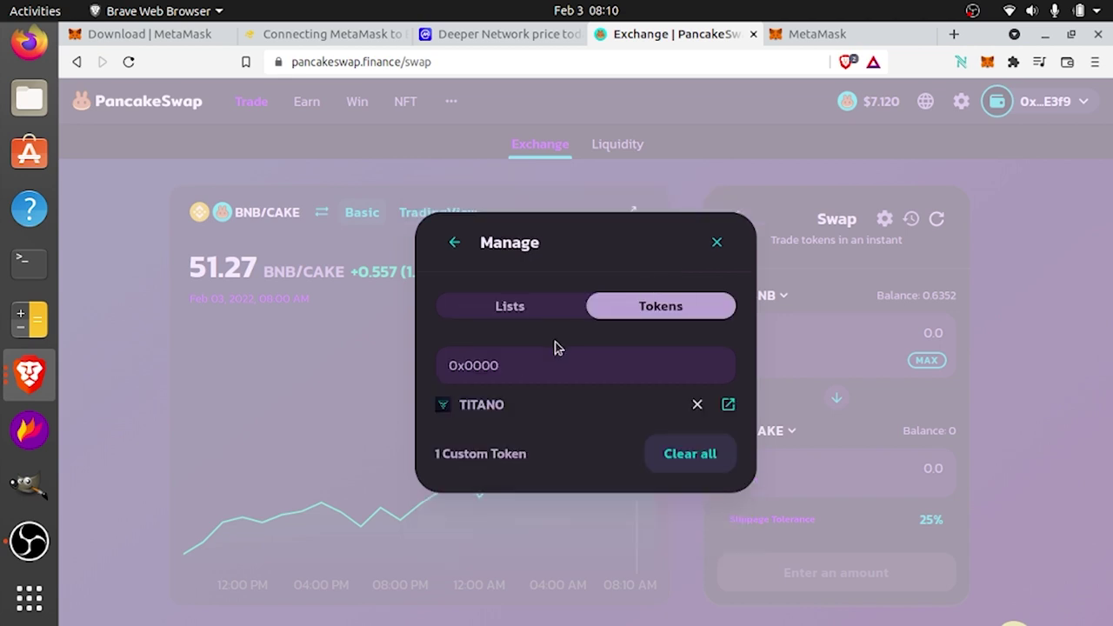
right_click(537, 362)
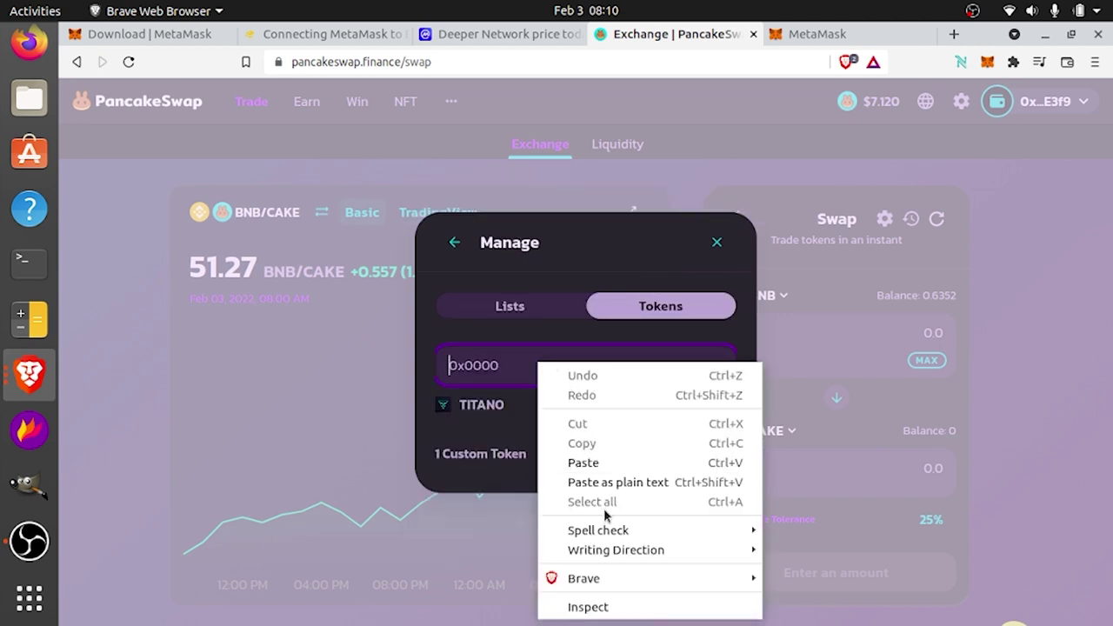
left_click(599, 463)
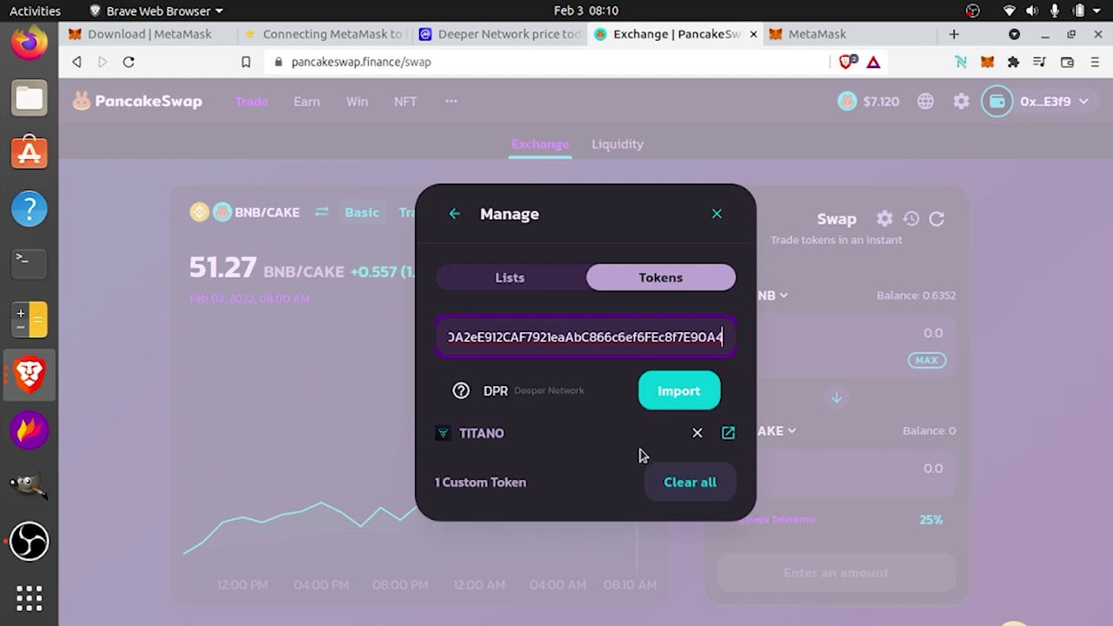
left_click(665, 392)
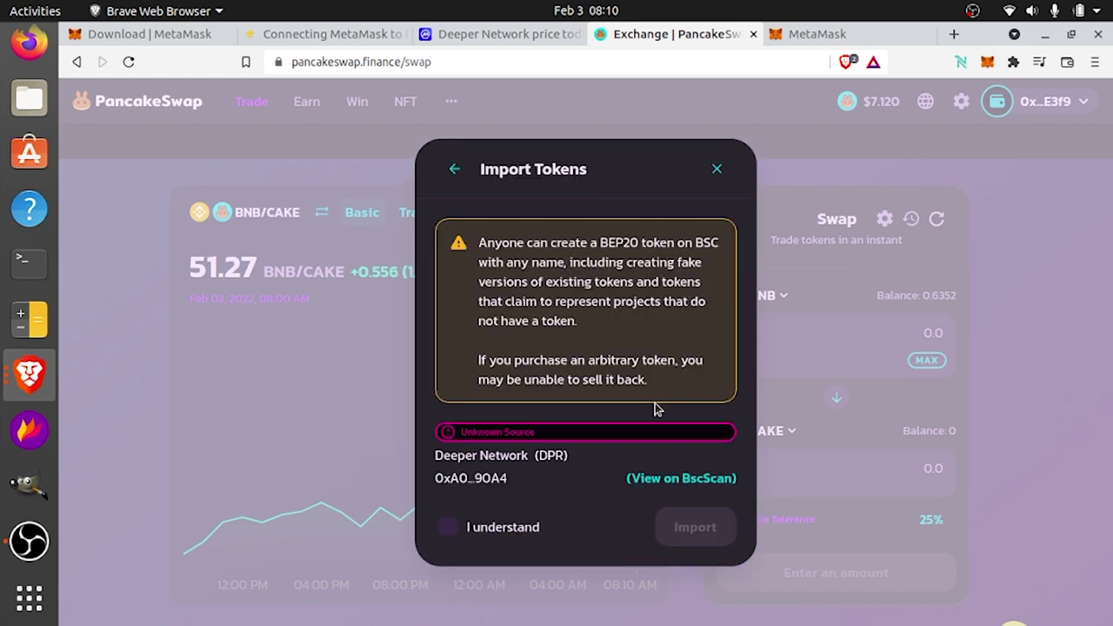
left_click(446, 527)
left_click(678, 526)
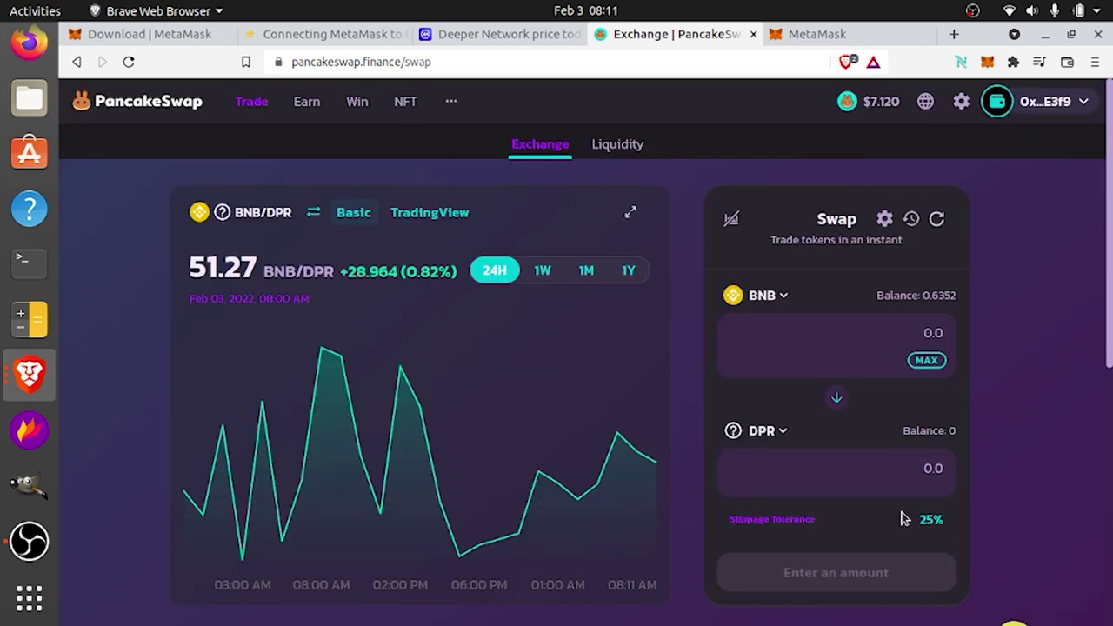
- Request 1000 DPR, lower slippage tolerance to 1%, and review the BNB-to-DPR swap
left_click(908, 476)
type("1000")
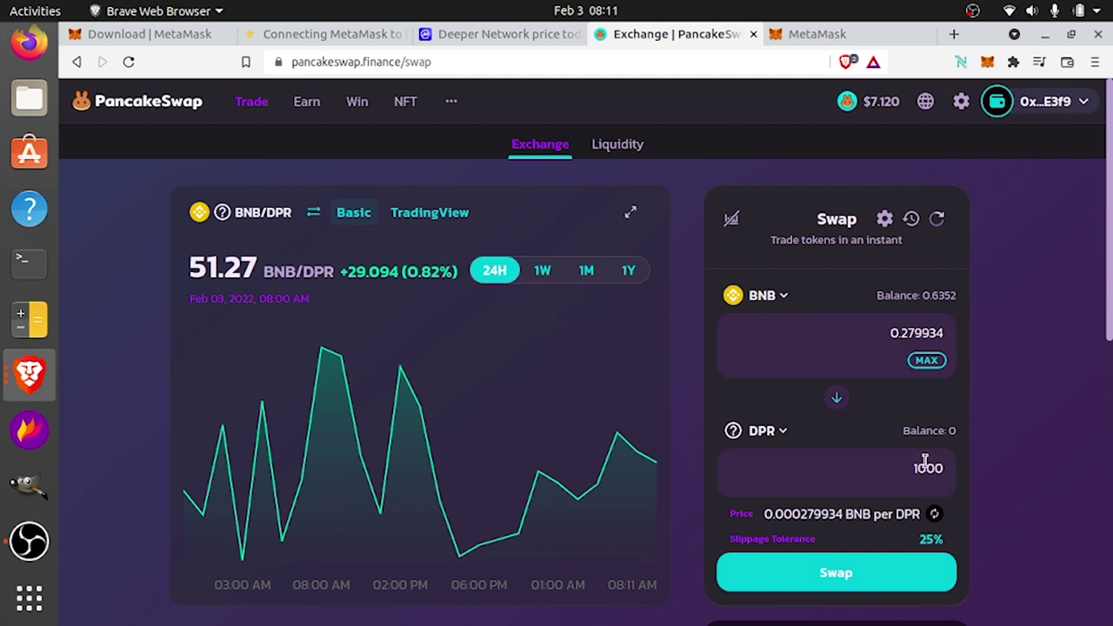
left_click(885, 219)
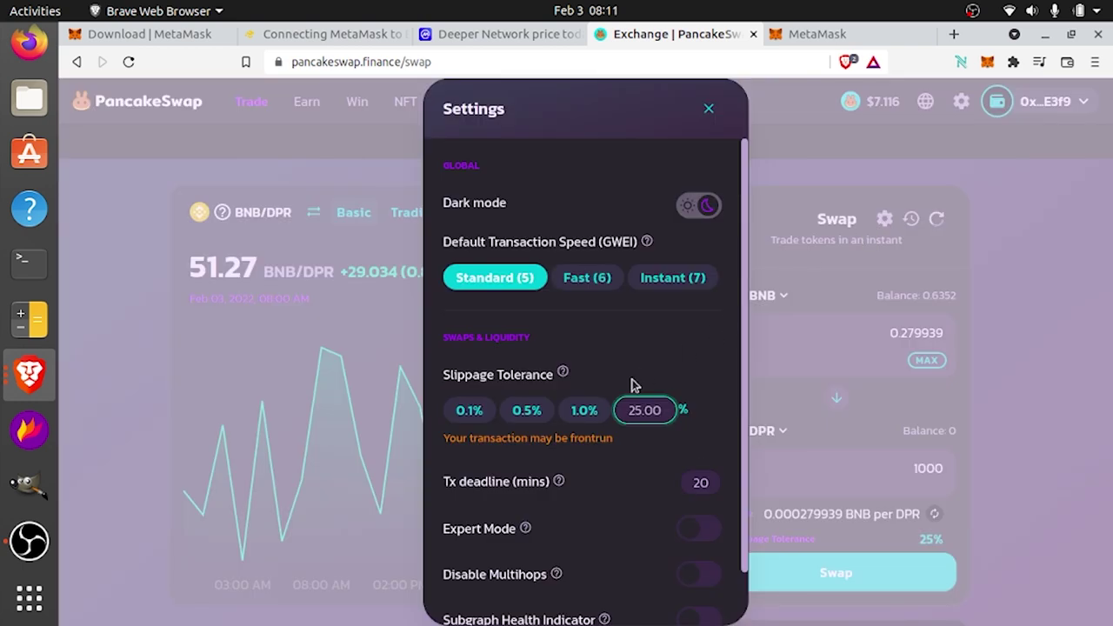
left_click(600, 419)
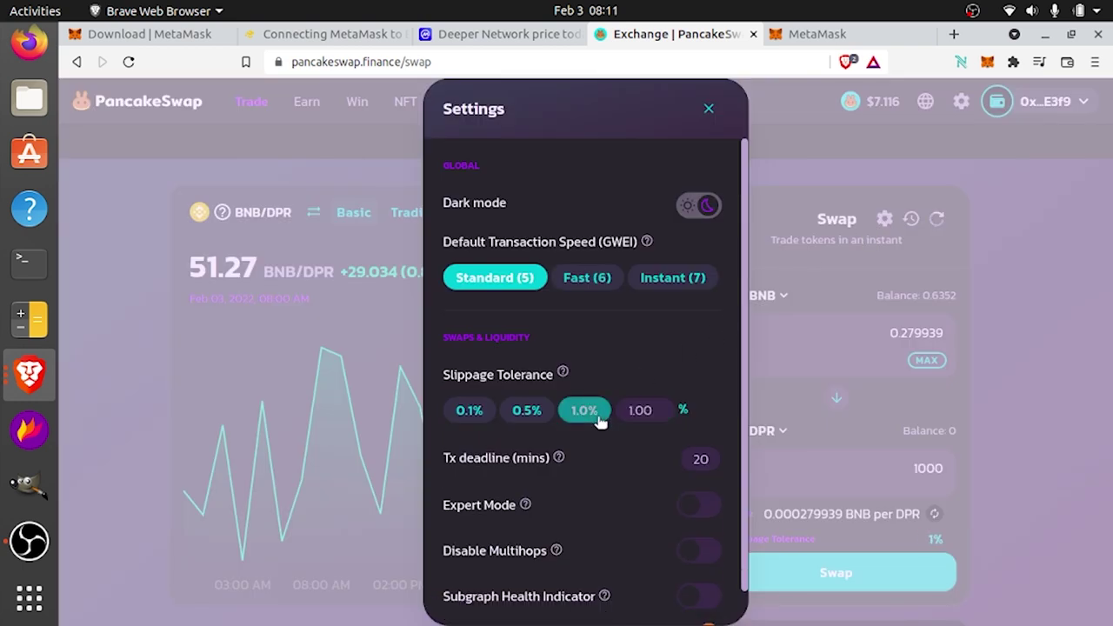
left_click(793, 324)
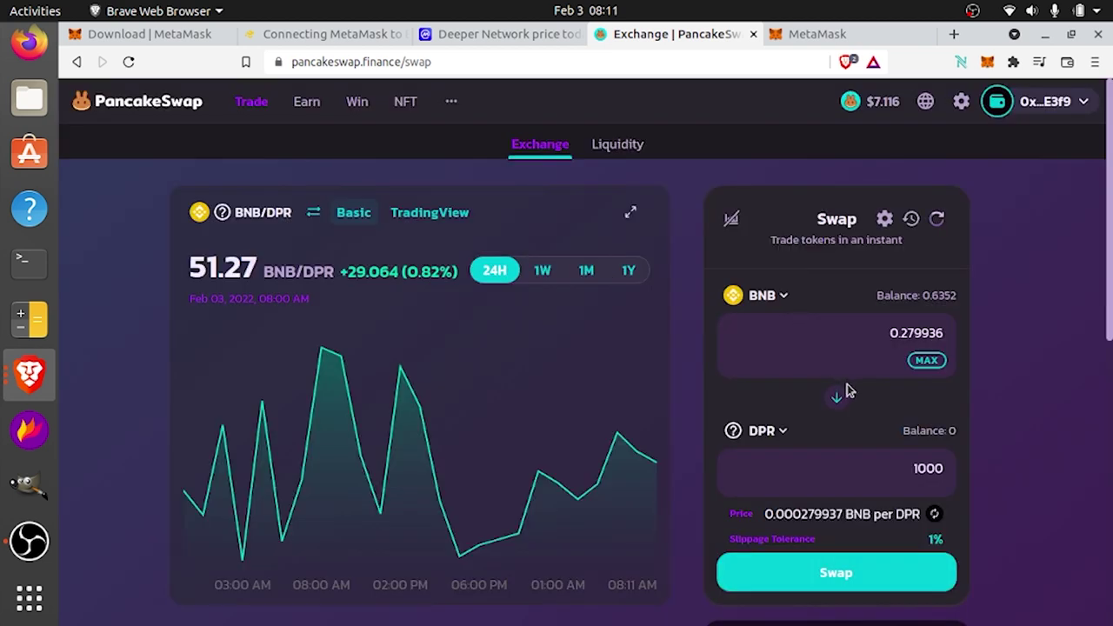
left_click(880, 584)
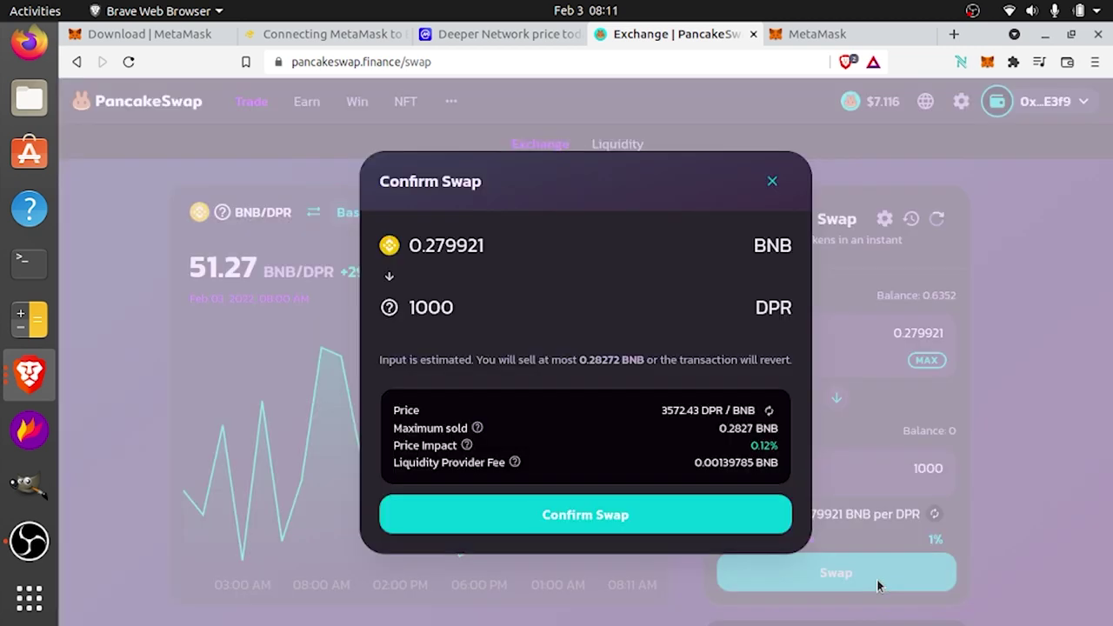
- Confirm swapping 0.279921 BNB for 1000 DPR, unlocking MetaMask with its password and approving it
left_click(613, 516)
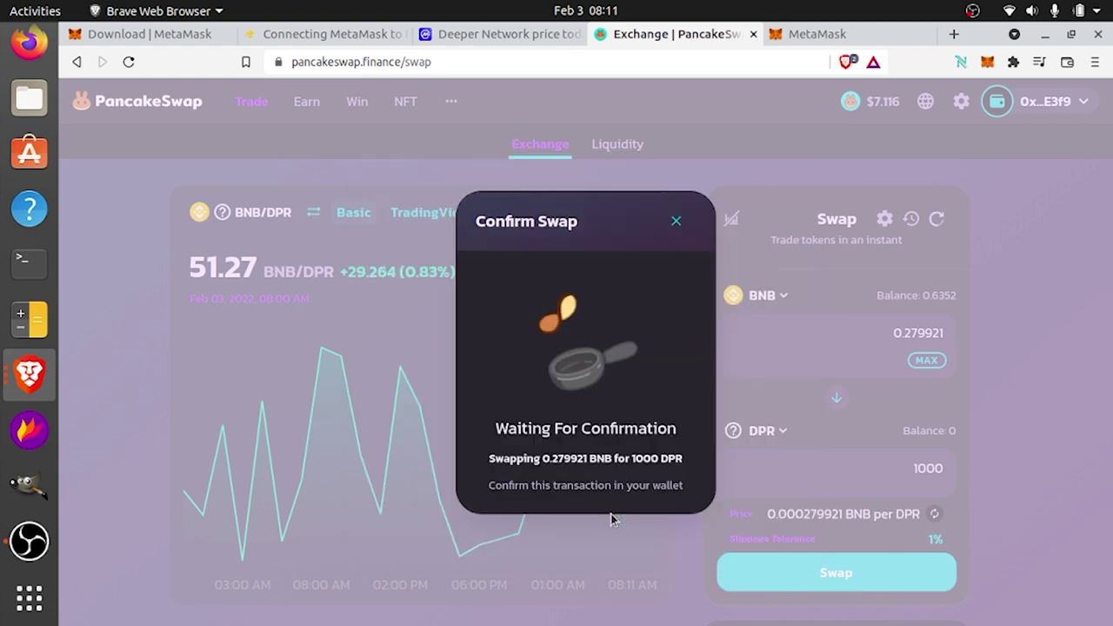
type("aaaaaaaaaa")
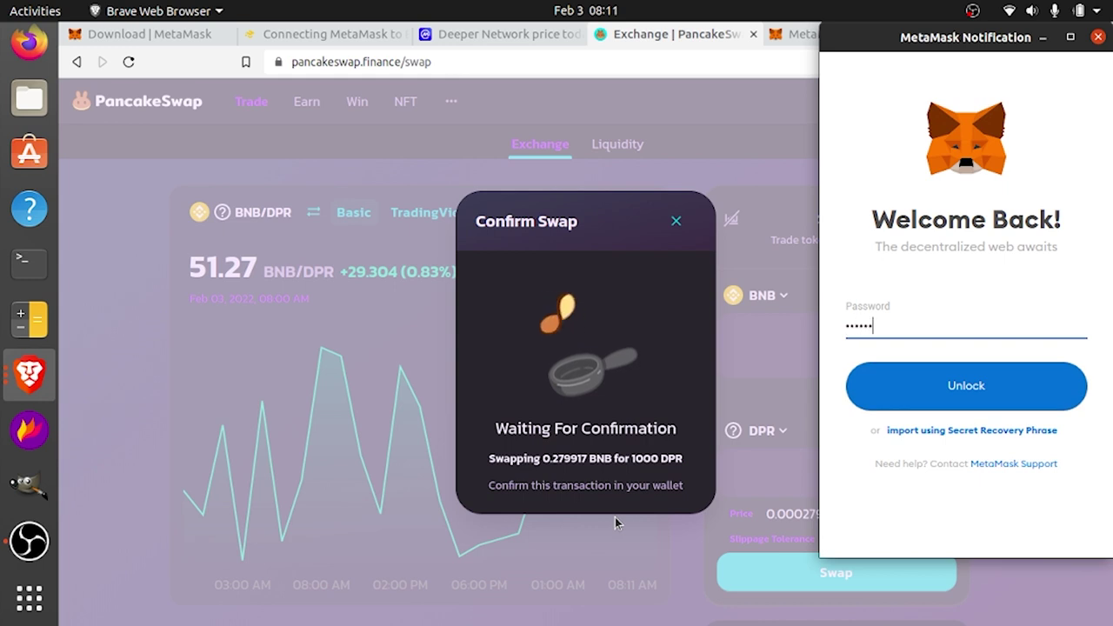
type("aaaaa")
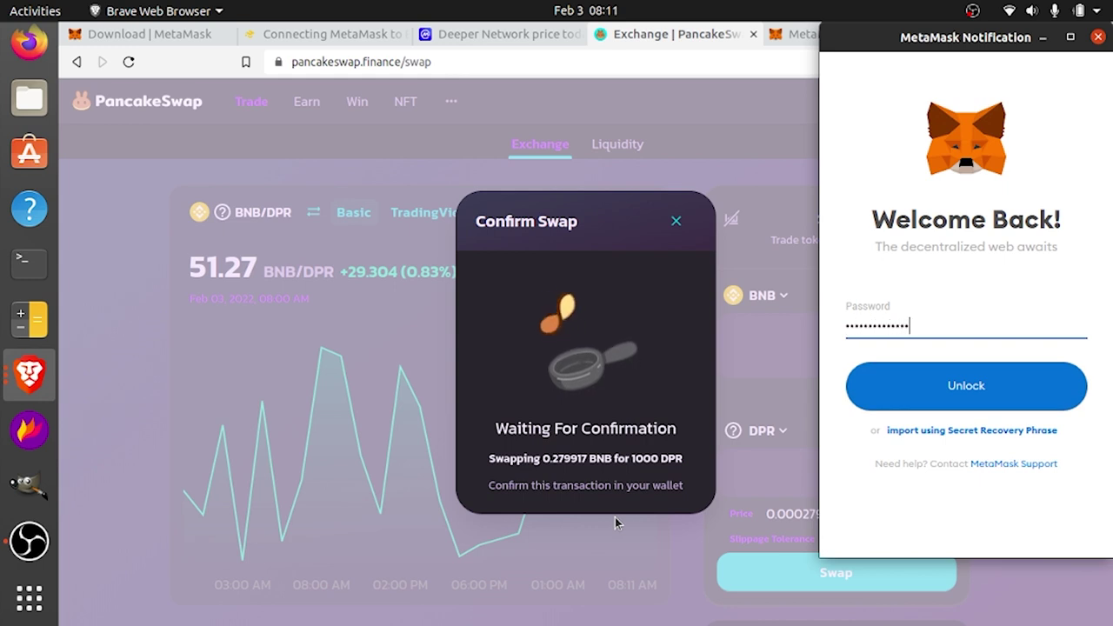
key("Return")
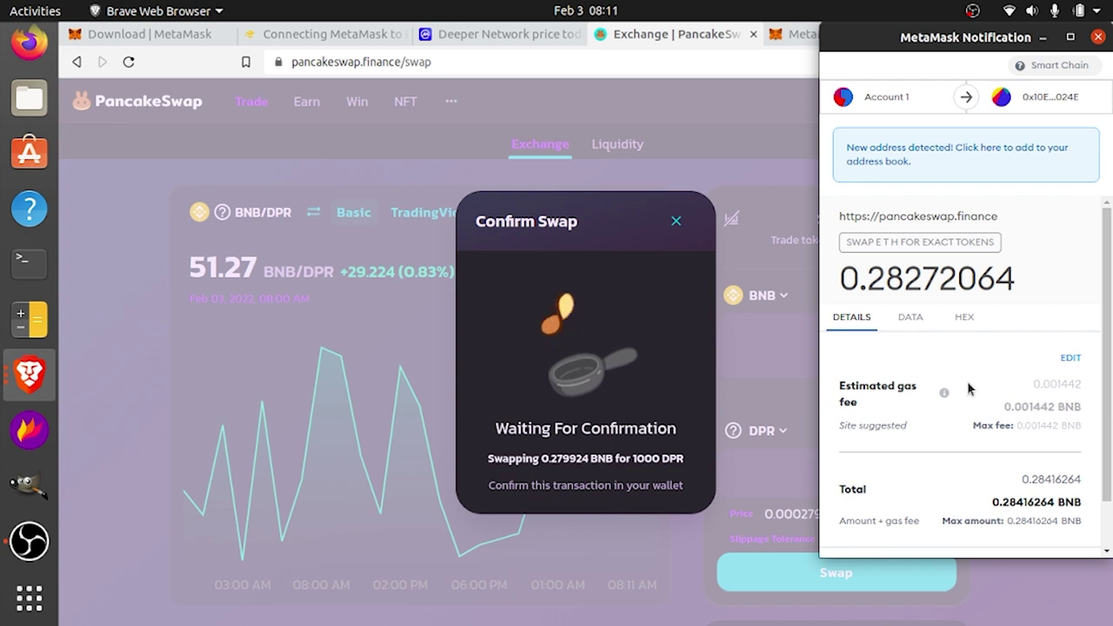
scroll(1026, 453, "down", 2)
left_click(1027, 525)
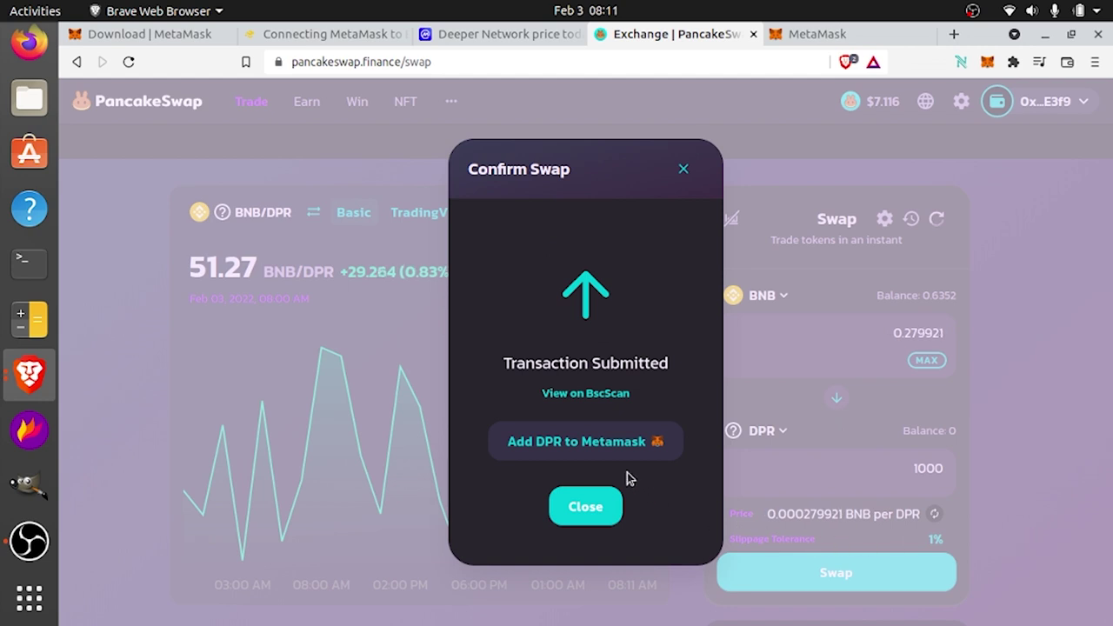
left_click(544, 442)
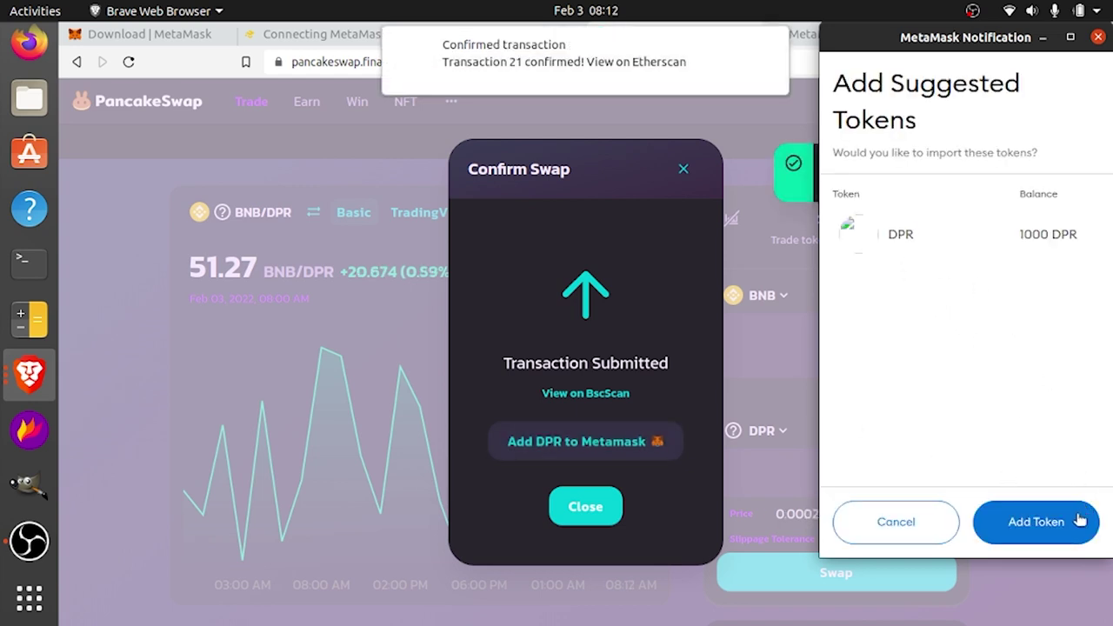
- Add DPR to MetaMask's tokens and view the swap transaction (block 14933275) on BscScan
left_click(1056, 526)
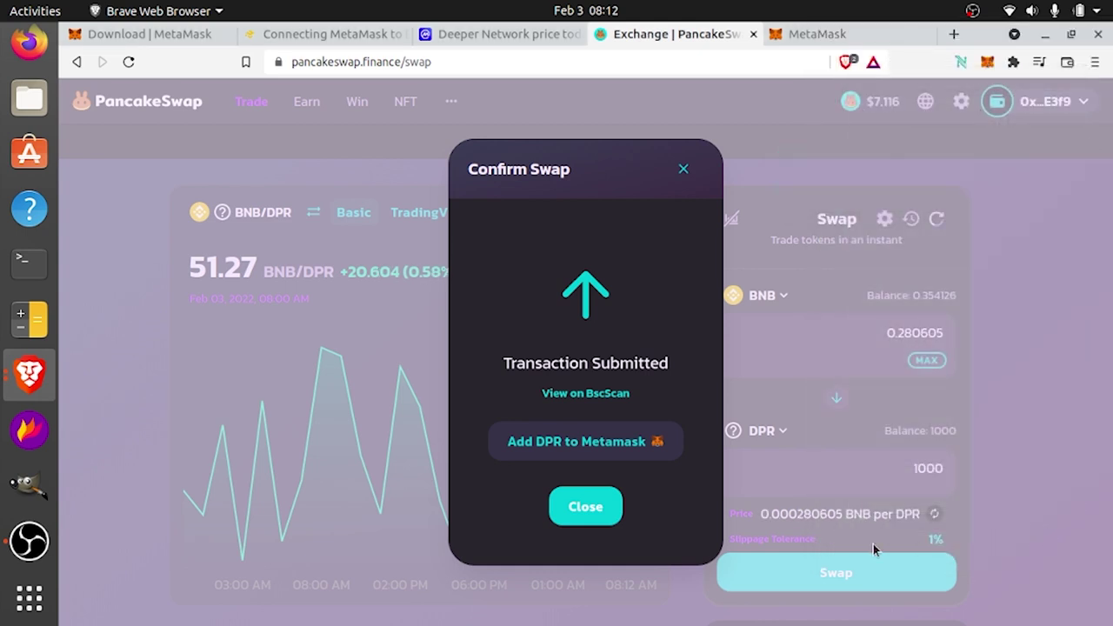
left_click(585, 393)
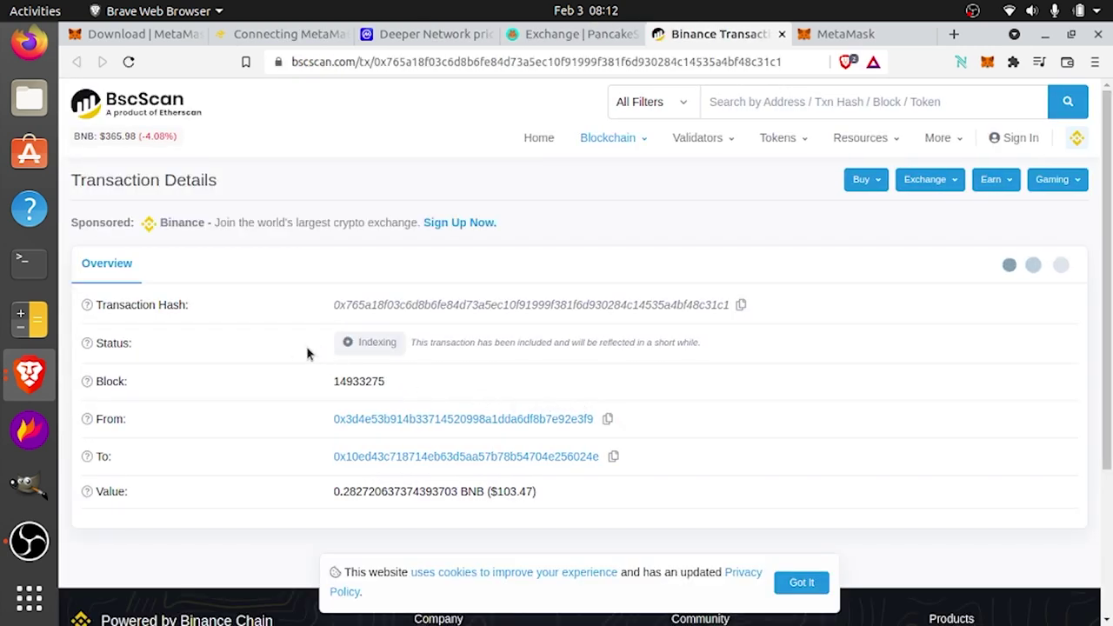
scroll(305, 356, "down", 2)
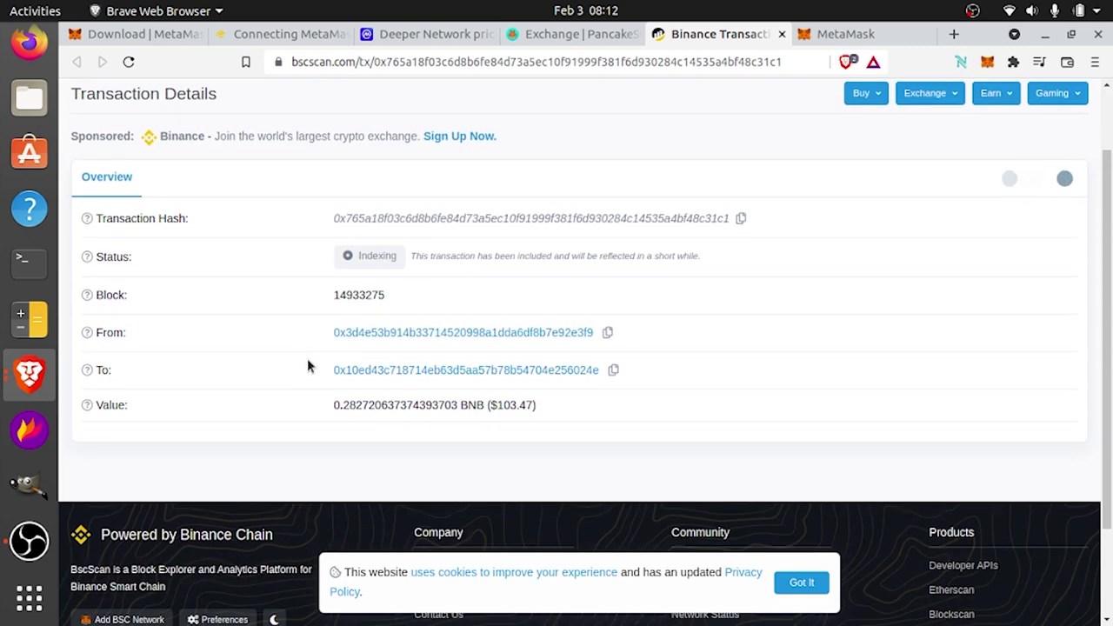
scroll(307, 365, "up", 2)
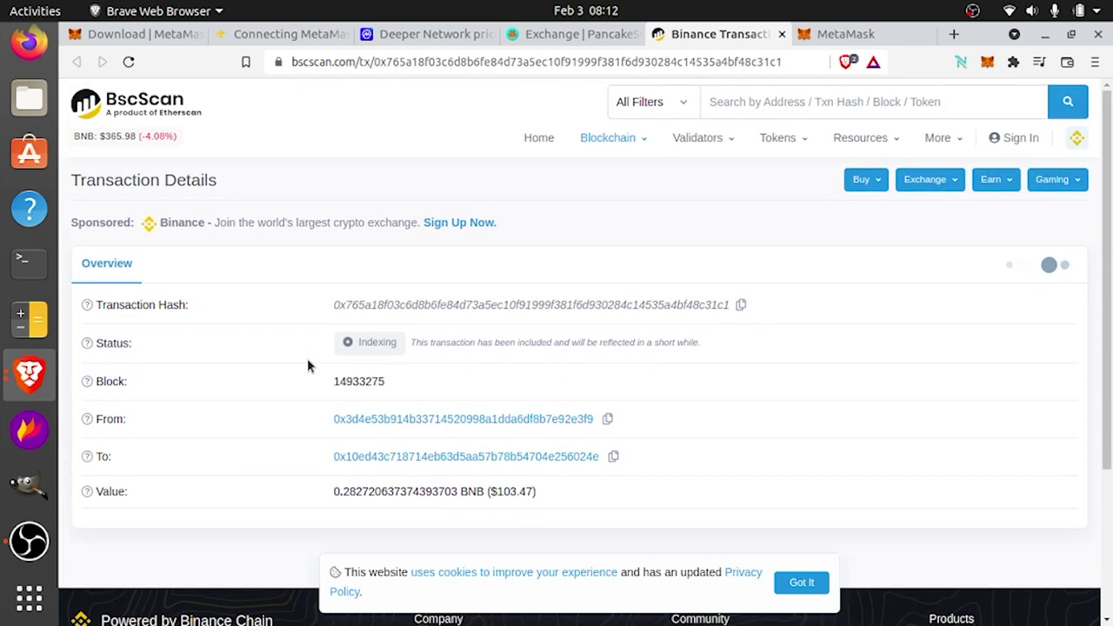
- Check MetaMask's Assets list to confirm the 1000 DPR balance
left_click(988, 63)
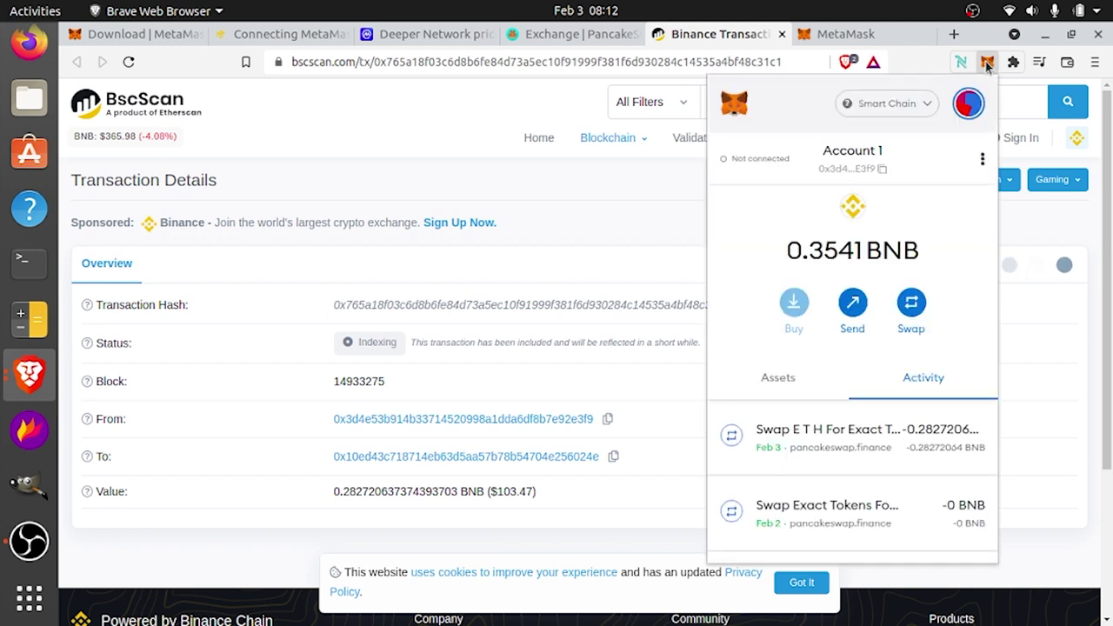
left_click(778, 379)
scroll(781, 350, "down", 1)
scroll(780, 351, "down", 3)
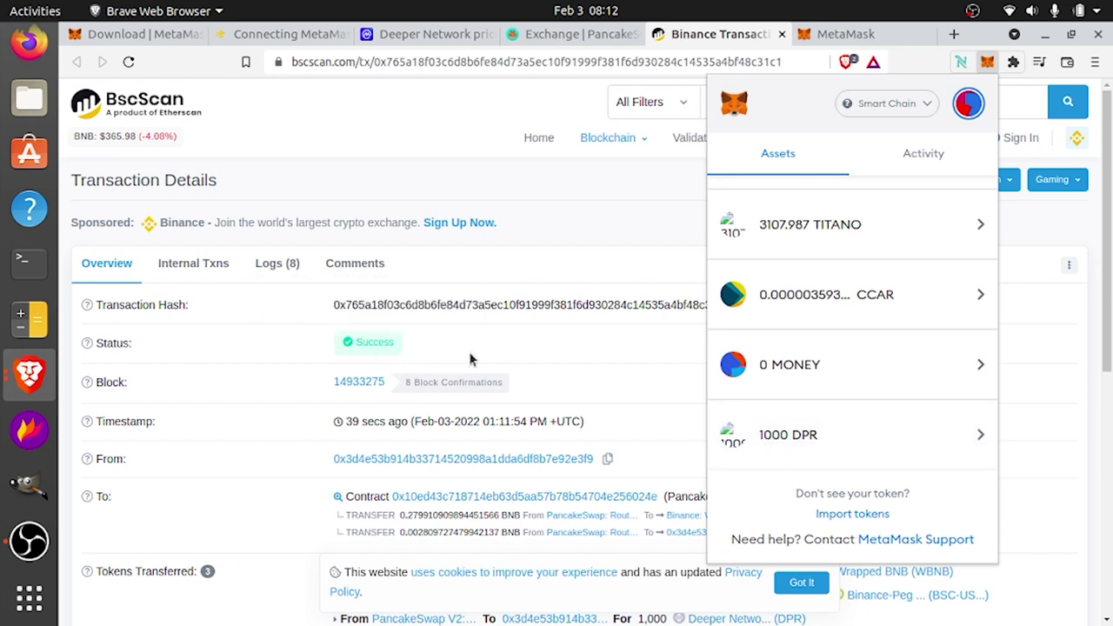
mouse_move(369, 344)
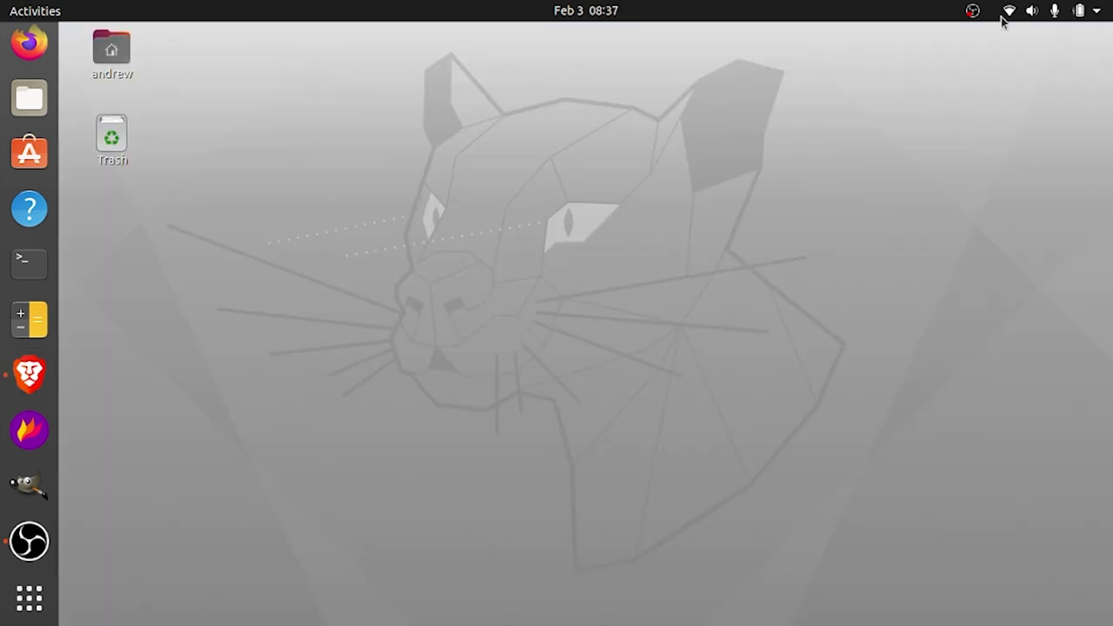
- Switch Wi-Fi from MLML to DeeperWiFi-1498 by entering its network password, then verify the connection
left_click(1008, 14)
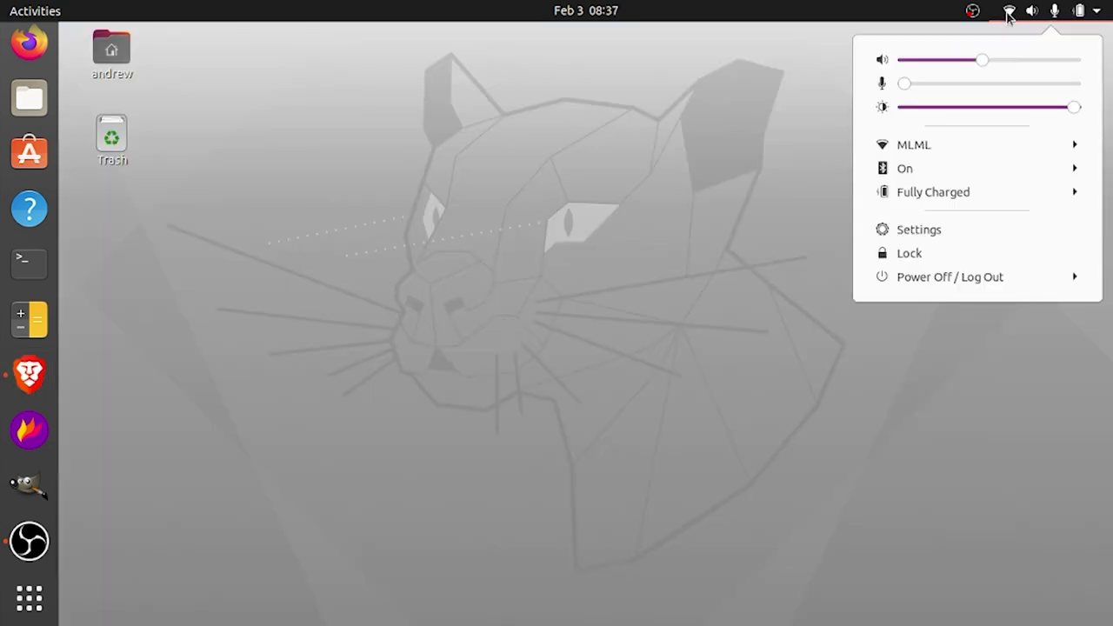
left_click(1075, 150)
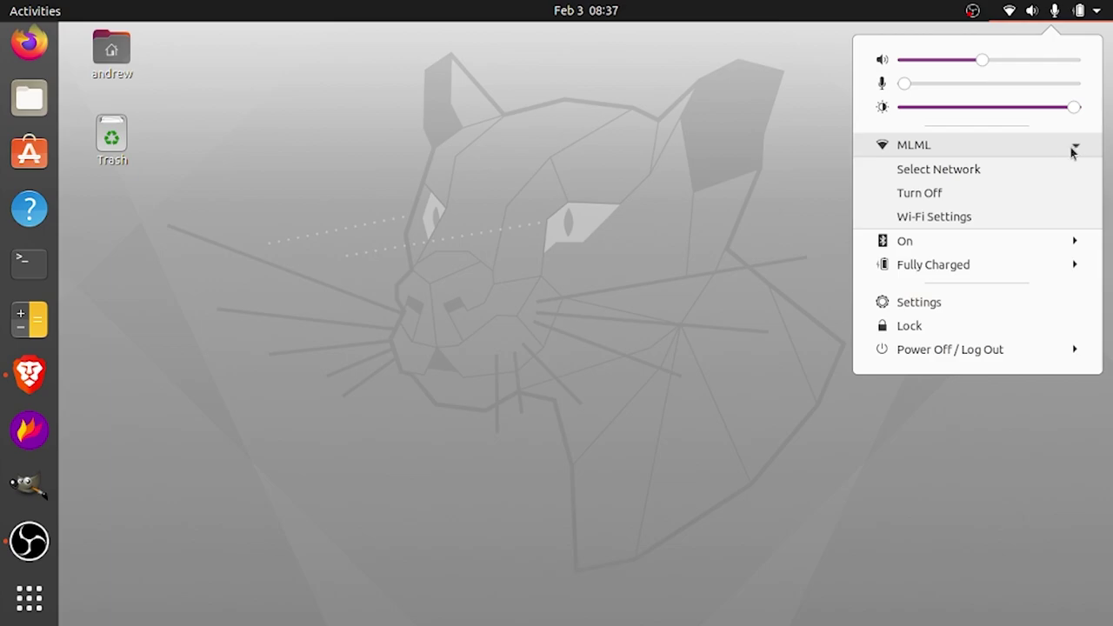
left_click(1005, 170)
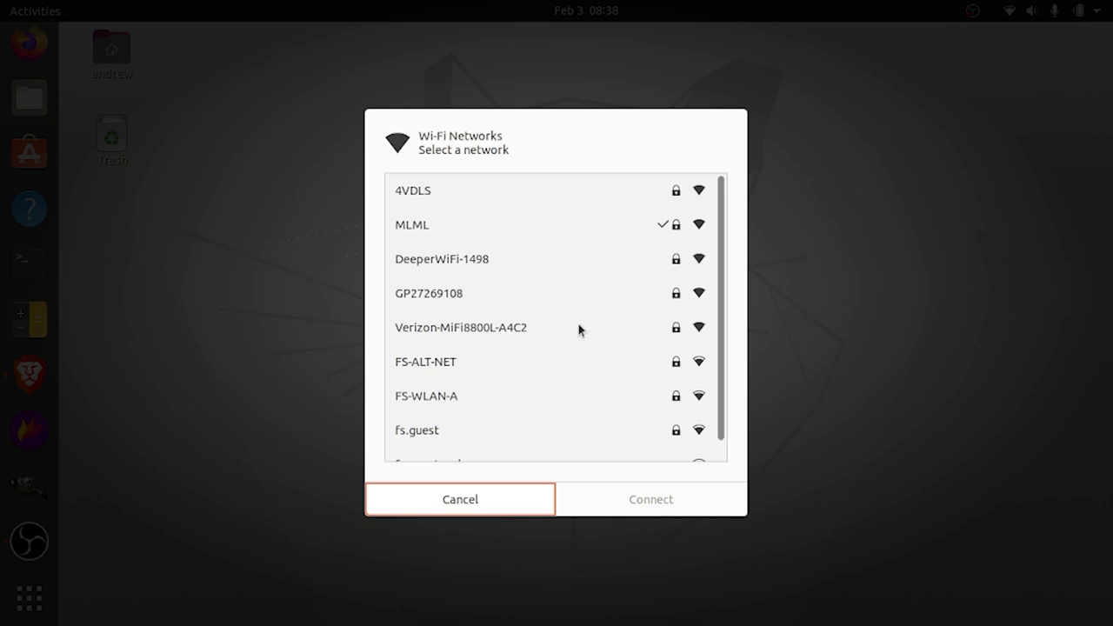
left_click(460, 263)
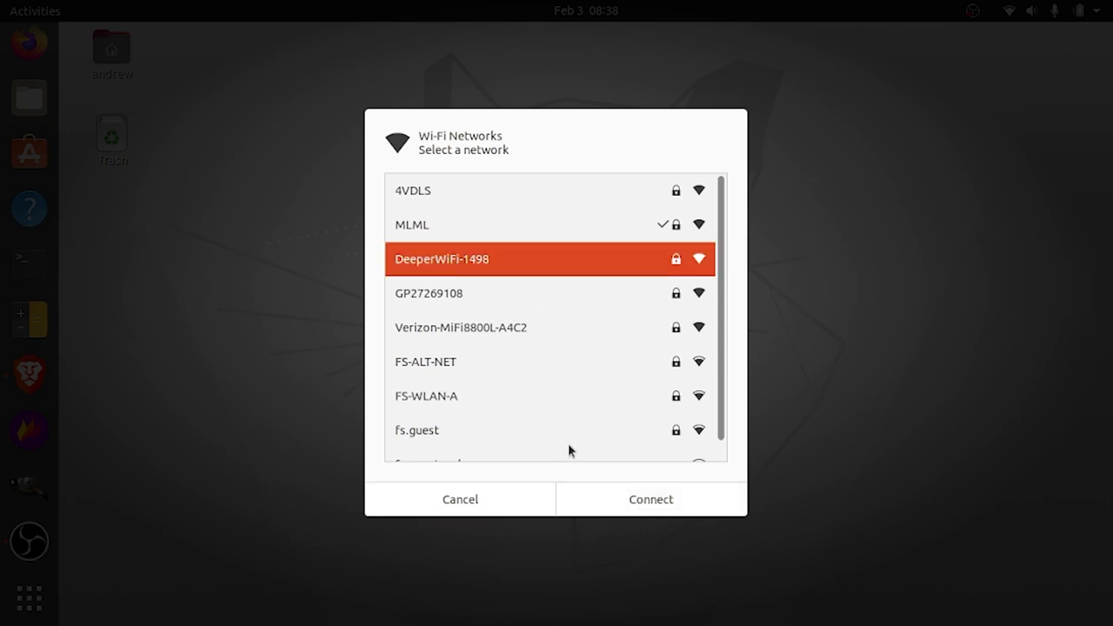
left_click(621, 502)
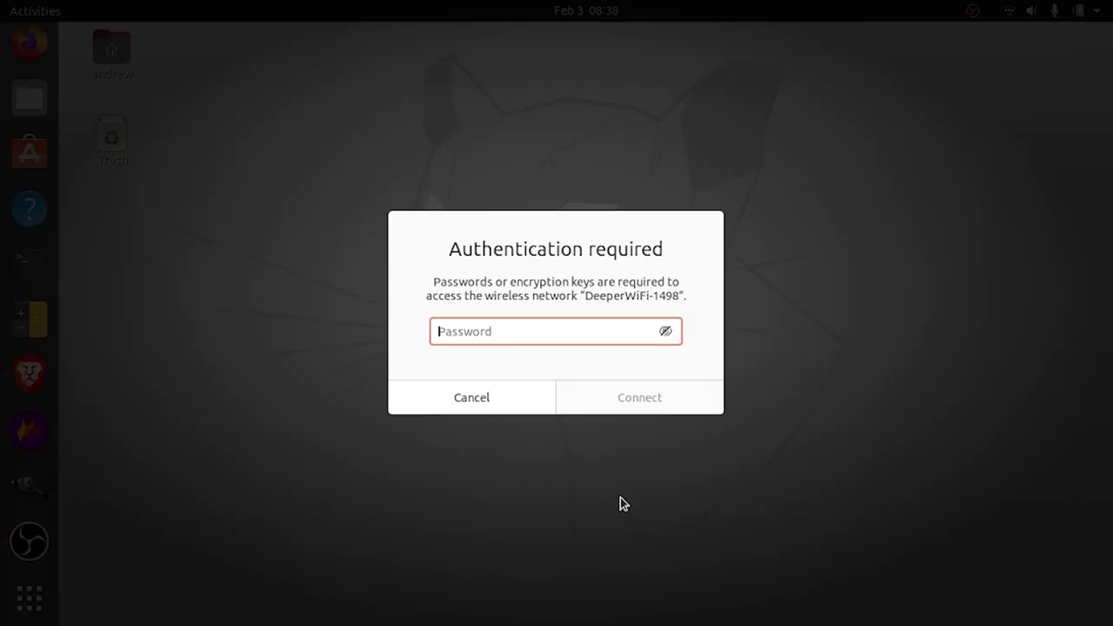
type("aaaaaaaaaaaa")
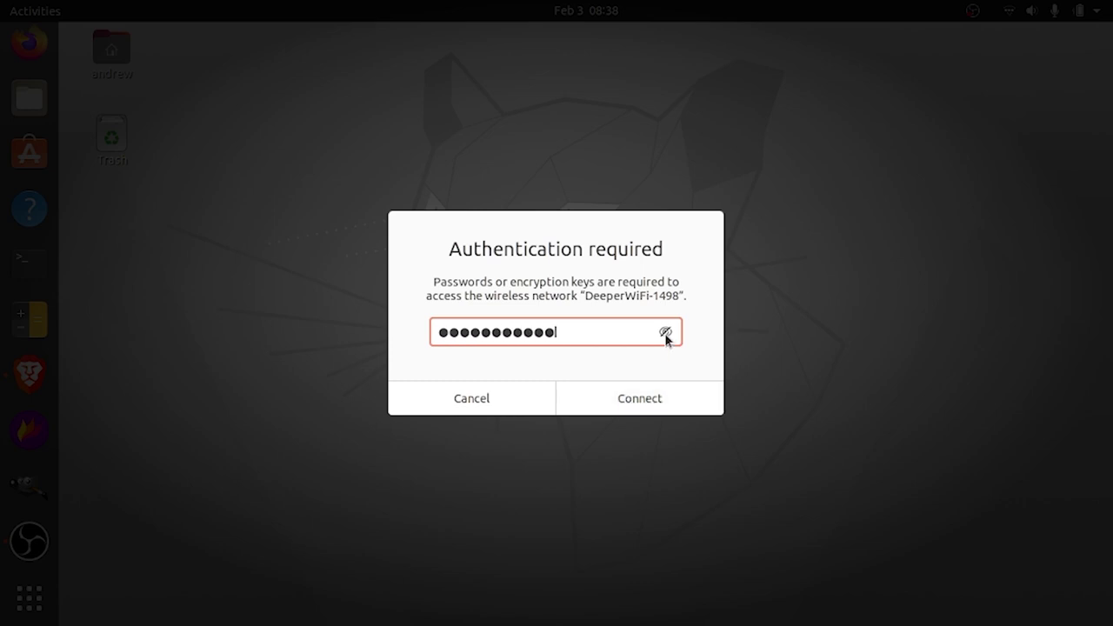
left_click(664, 332)
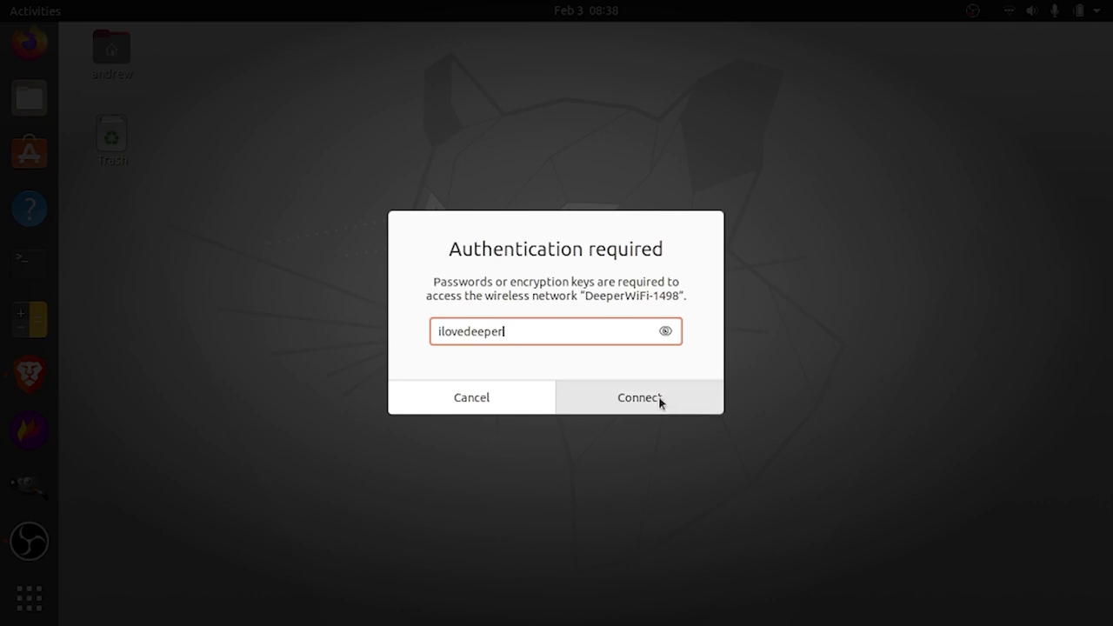
left_click(617, 405)
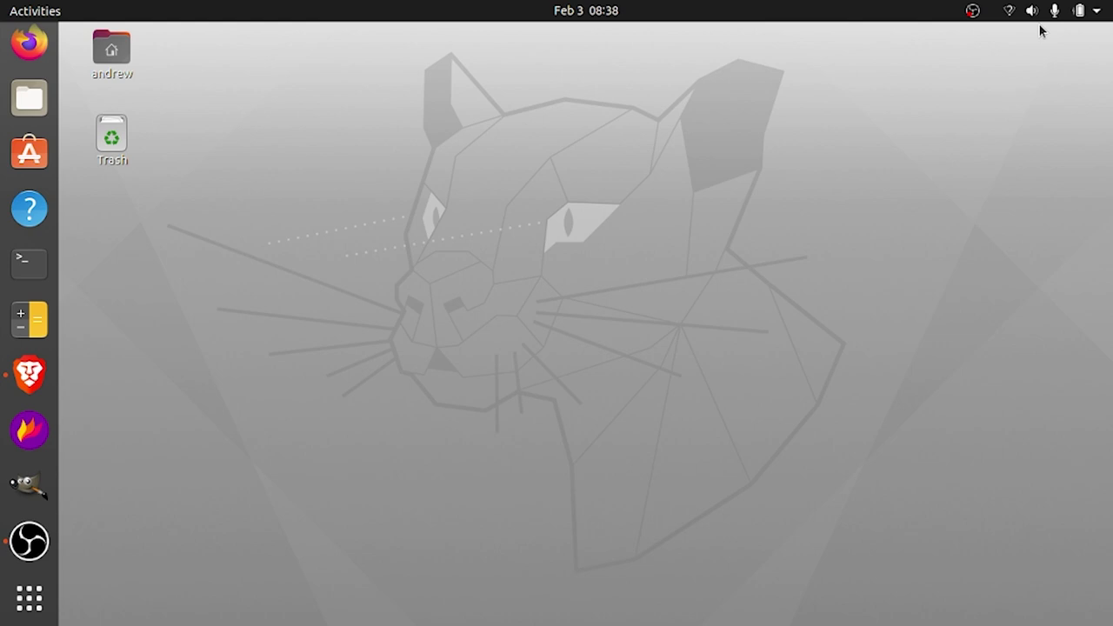
left_click(1009, 13)
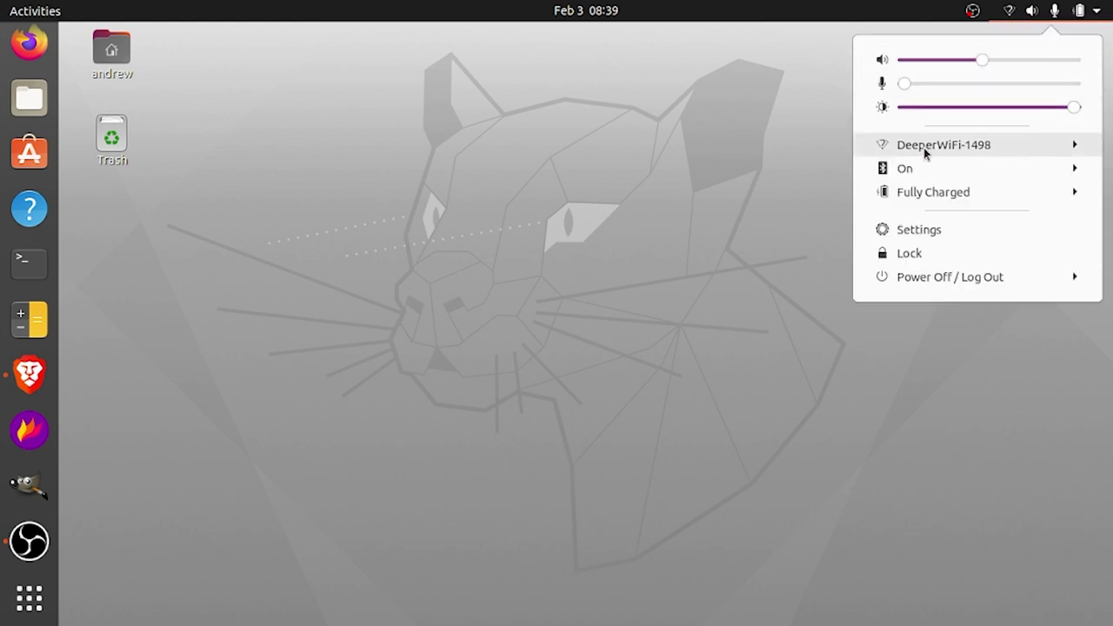
- Launch Brave and load the Deeper device's admin address 168.192.1.1
left_click(808, 183)
left_click(29, 374)
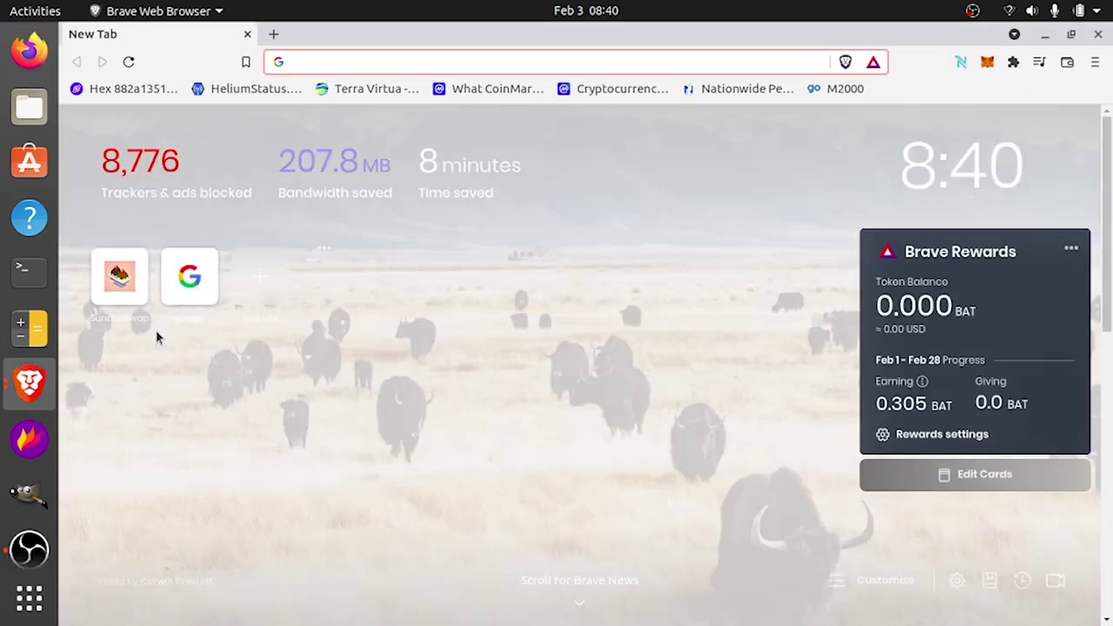
type("1")
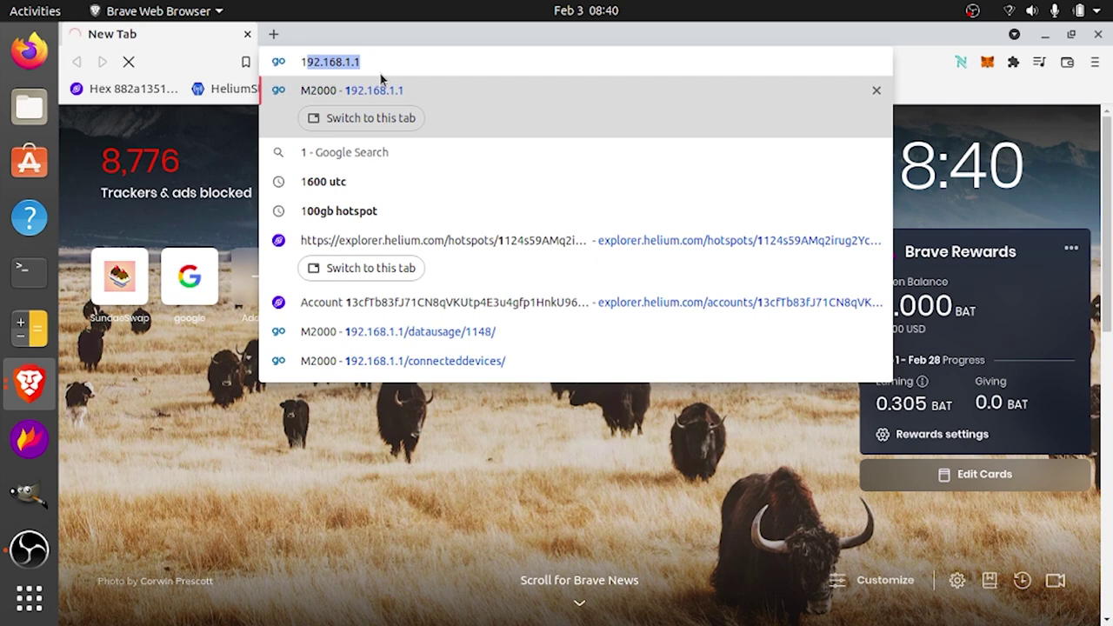
type("68")
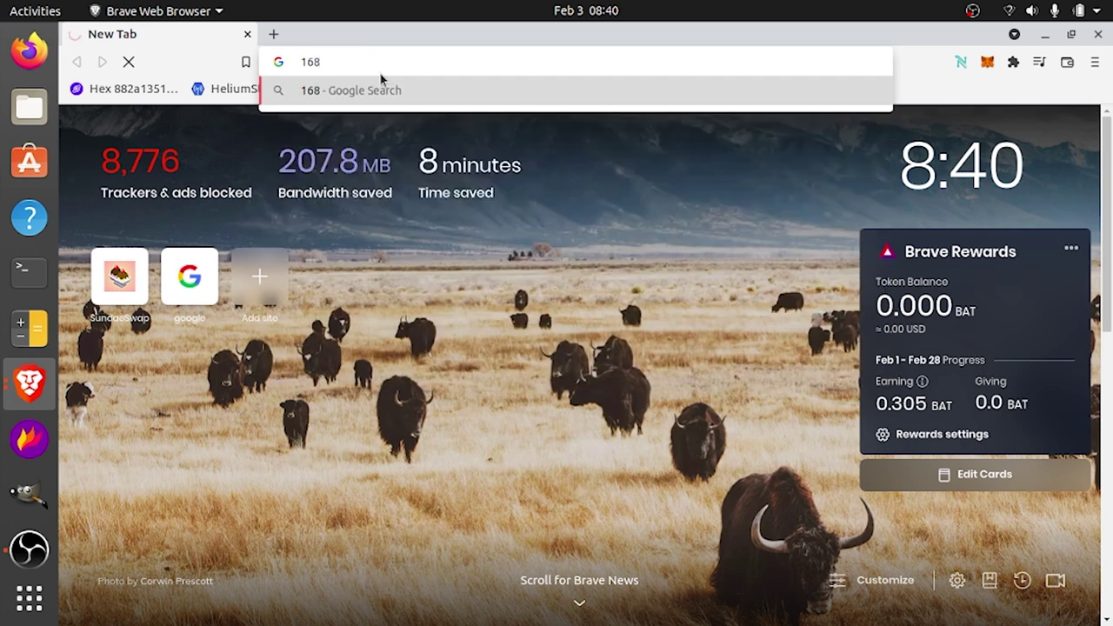
type(".192.1.1")
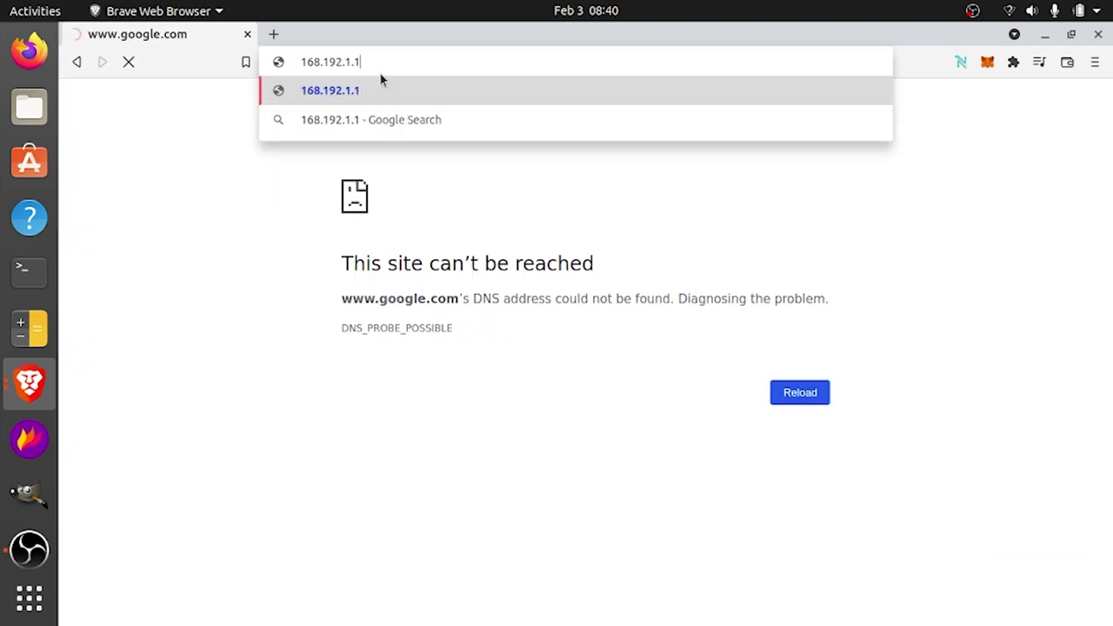
key("Return")
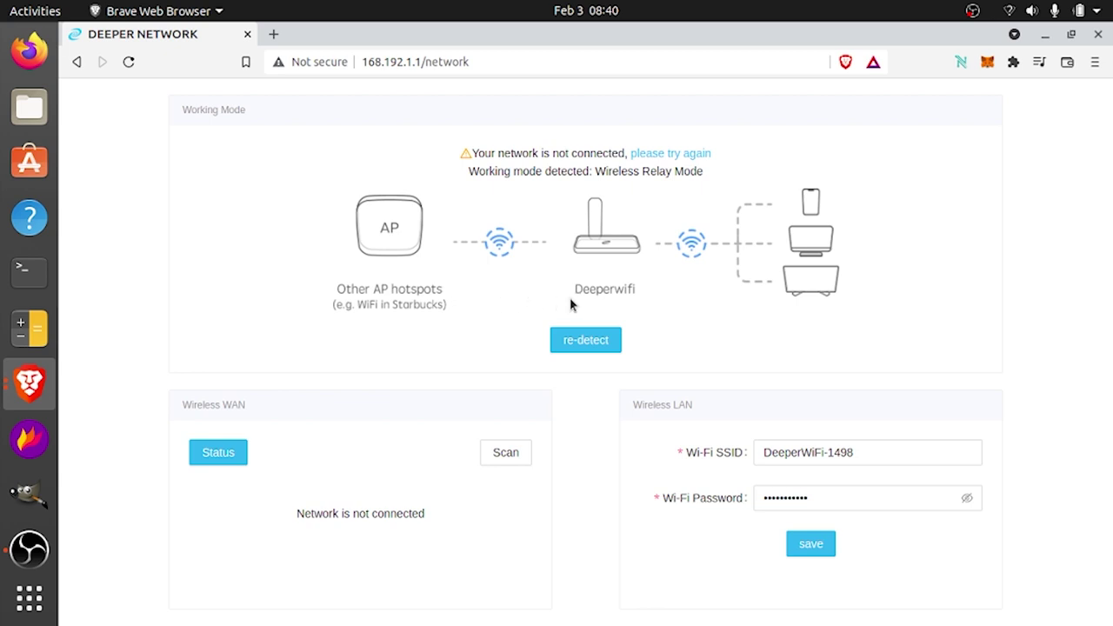
- Check the device's Wi-Fi password and uplink connection status
left_click(969, 498)
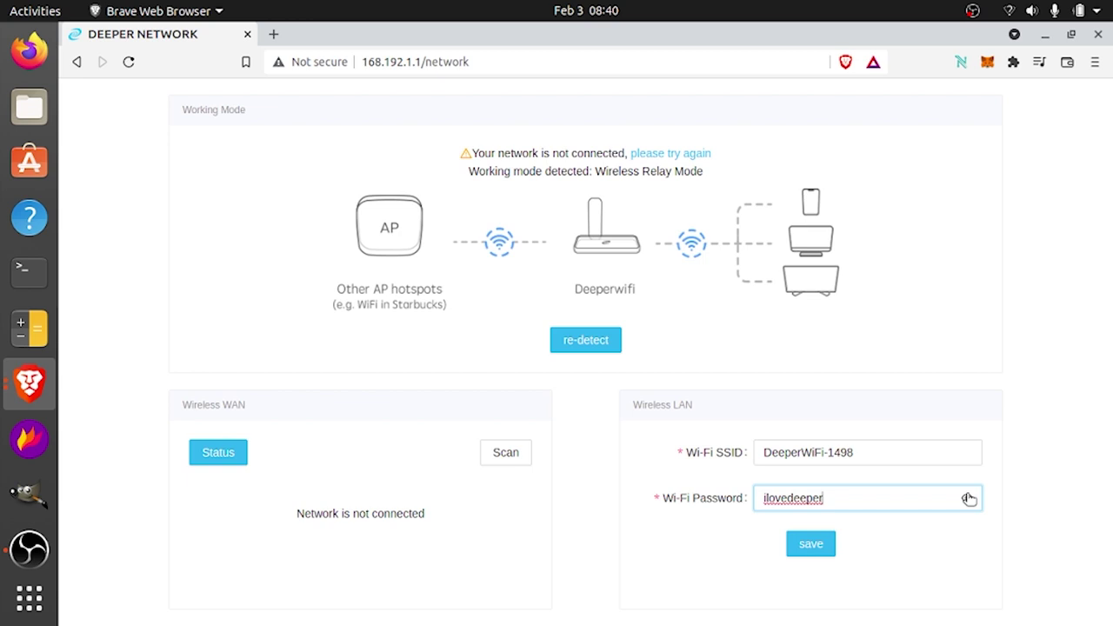
left_click(969, 498)
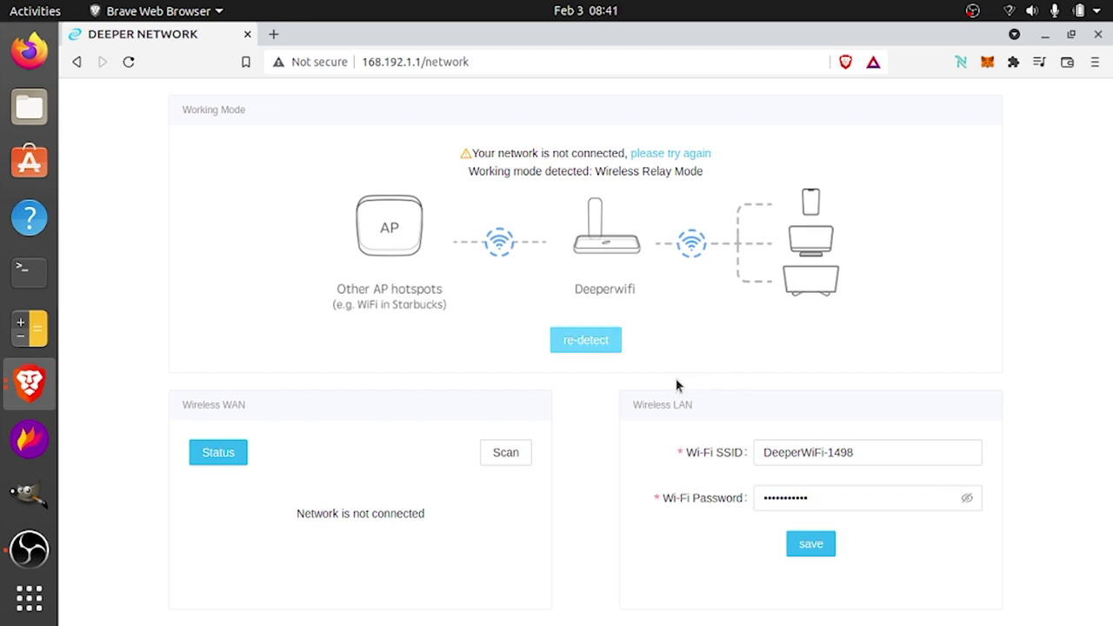
left_click(199, 462)
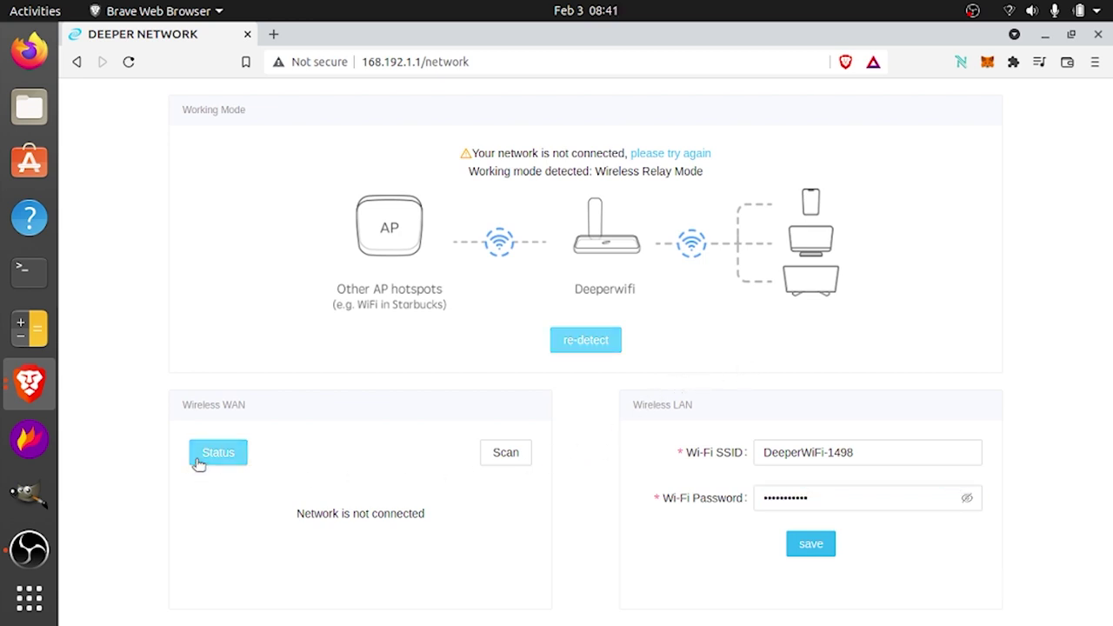
- Join the device's wireless WAN to the MLML network with its password, without saving it
left_click(507, 454)
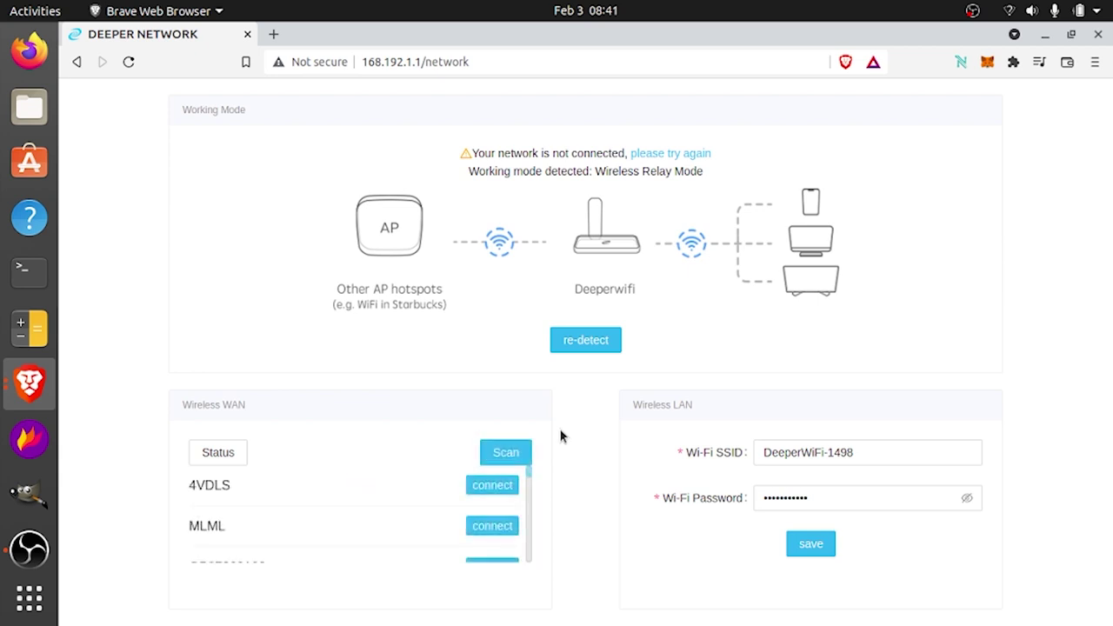
left_click(507, 529)
left_click(579, 236)
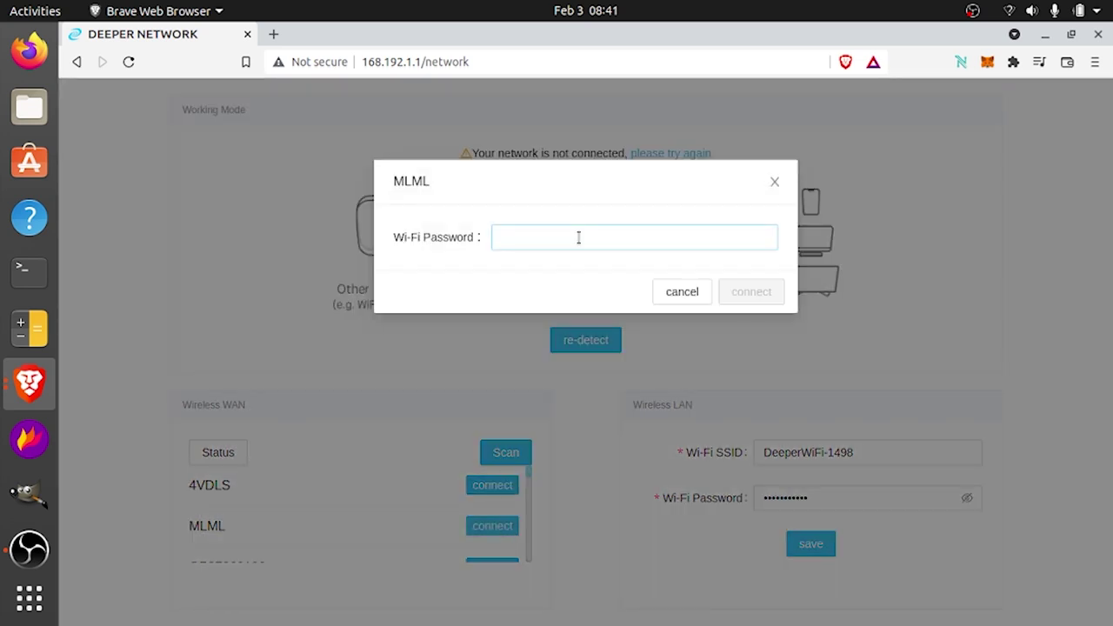
type("•••")
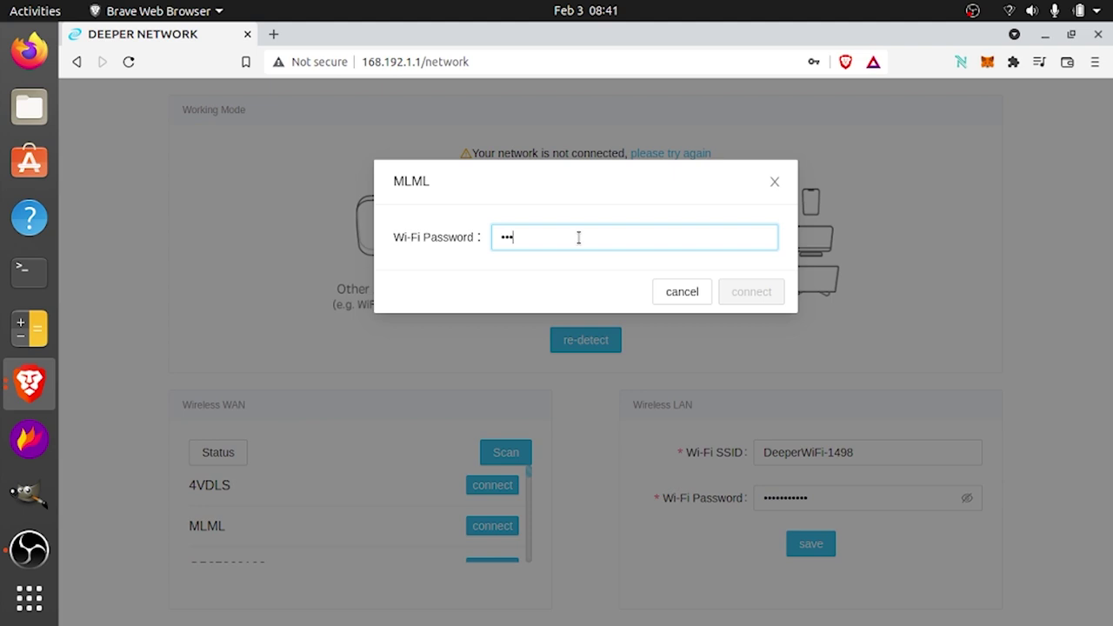
type("•••••")
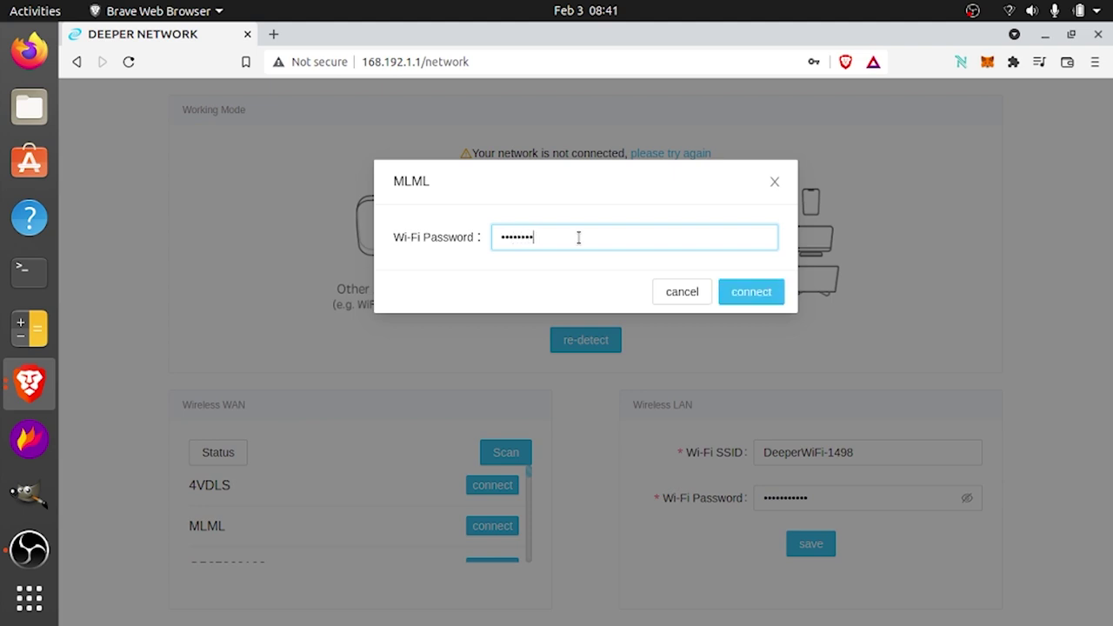
left_click(757, 292)
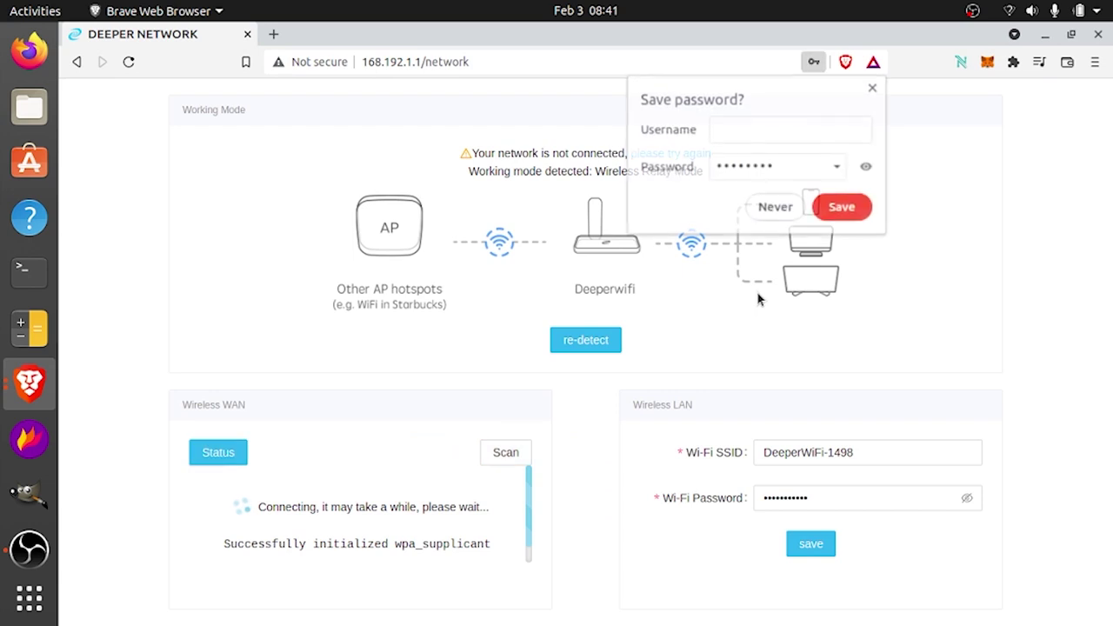
left_click(873, 88)
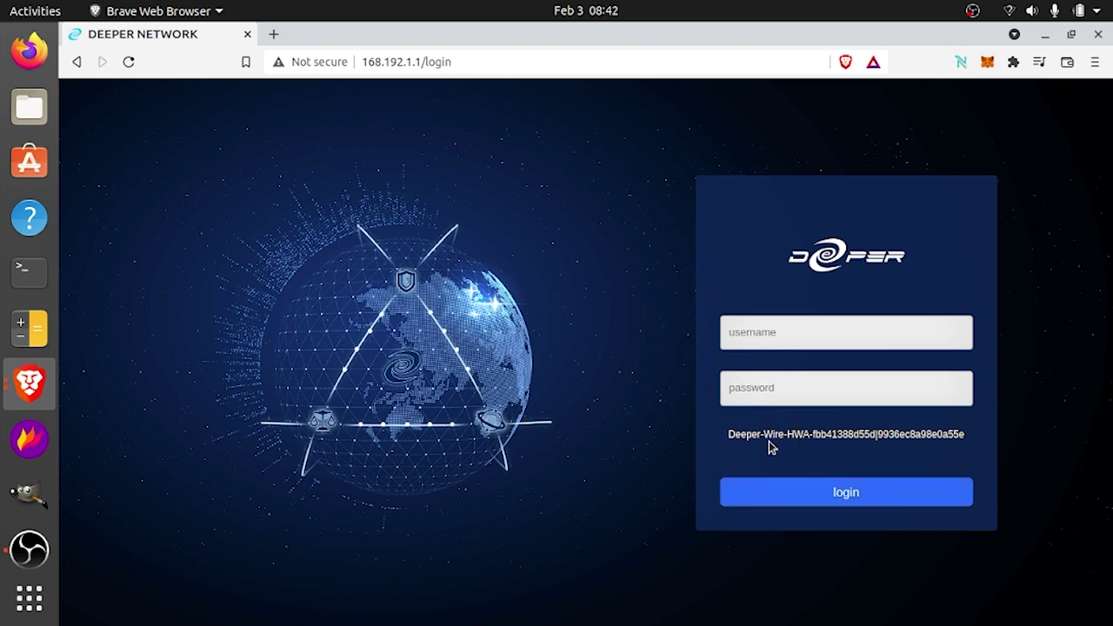
- Copy the Deeper-Wire code shown under the login fields
left_click_drag(727, 434, 965, 447)
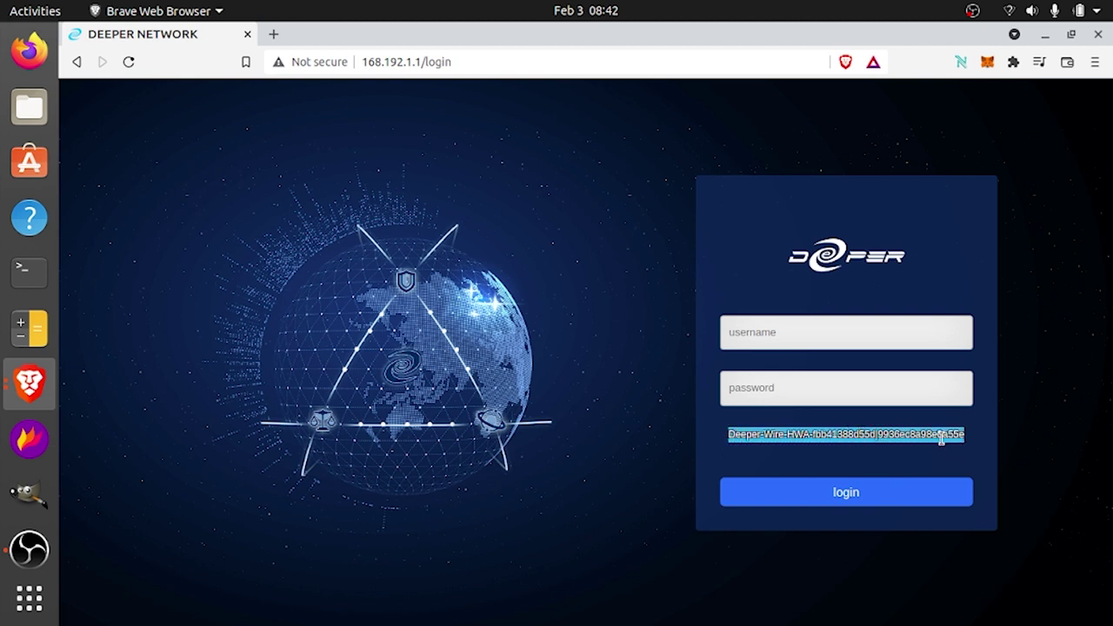
right_click(941, 439)
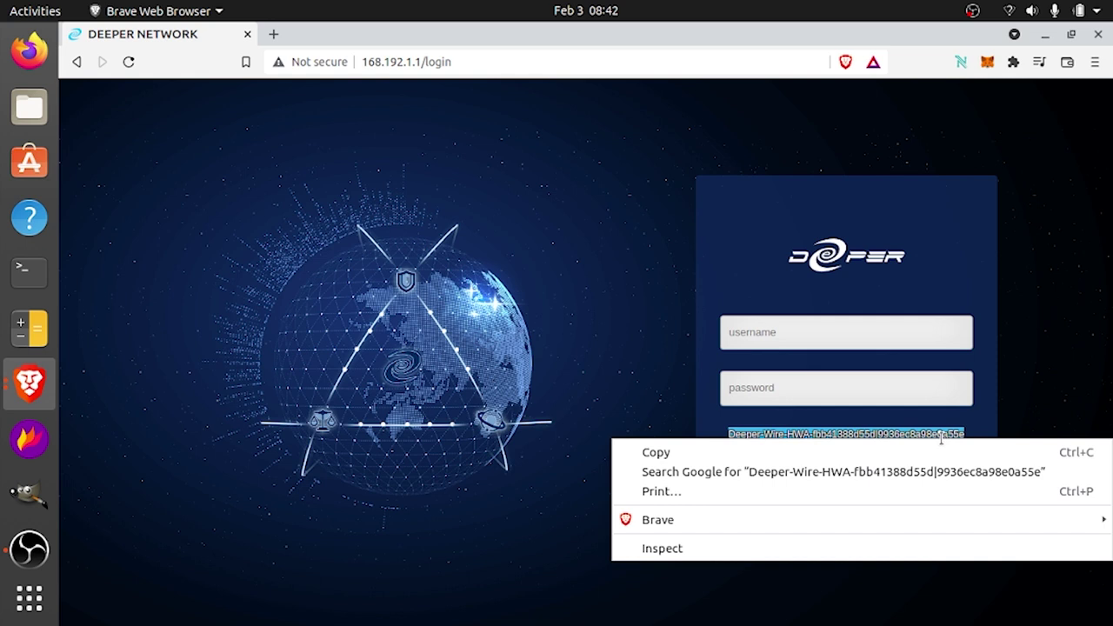
left_click(888, 454)
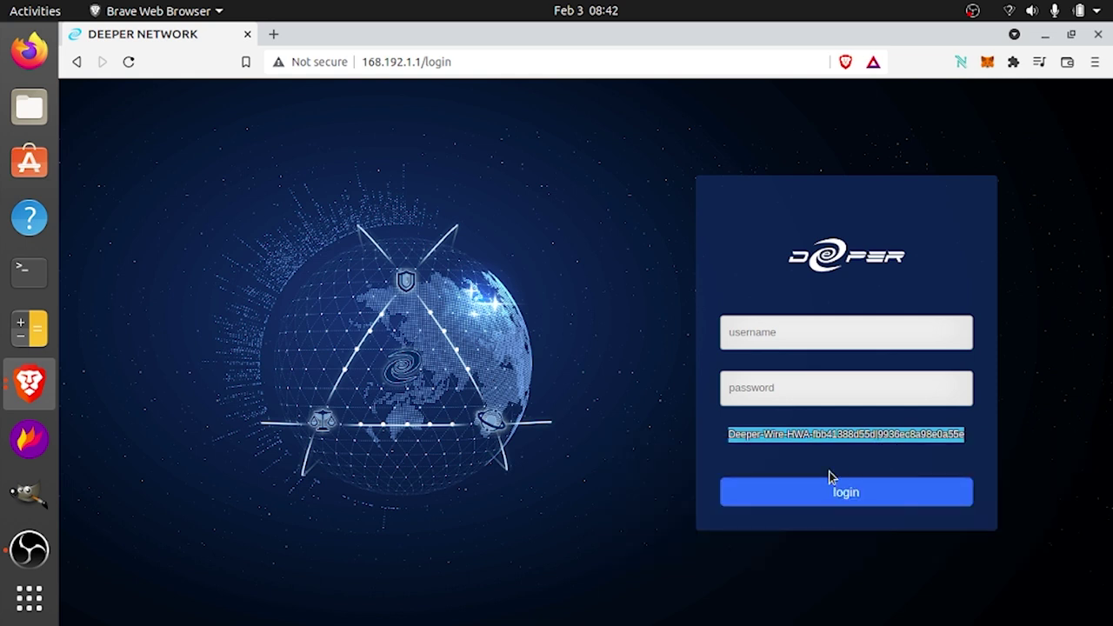
left_click(638, 468)
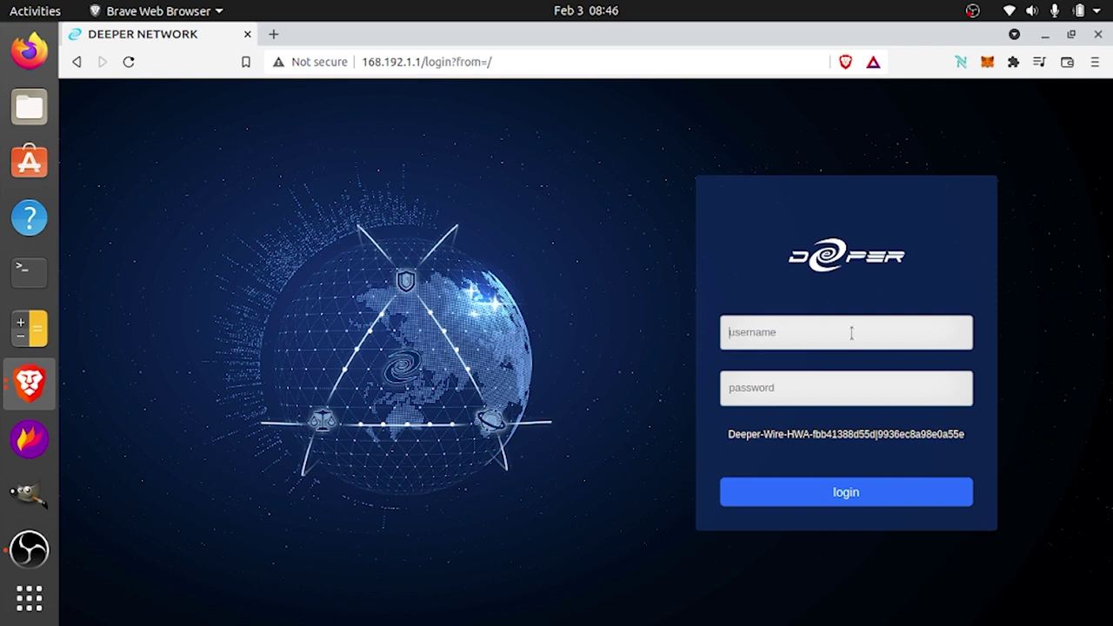
- Sign in to the device admin panel with the admin credentials
key("Tab")
key("Return")
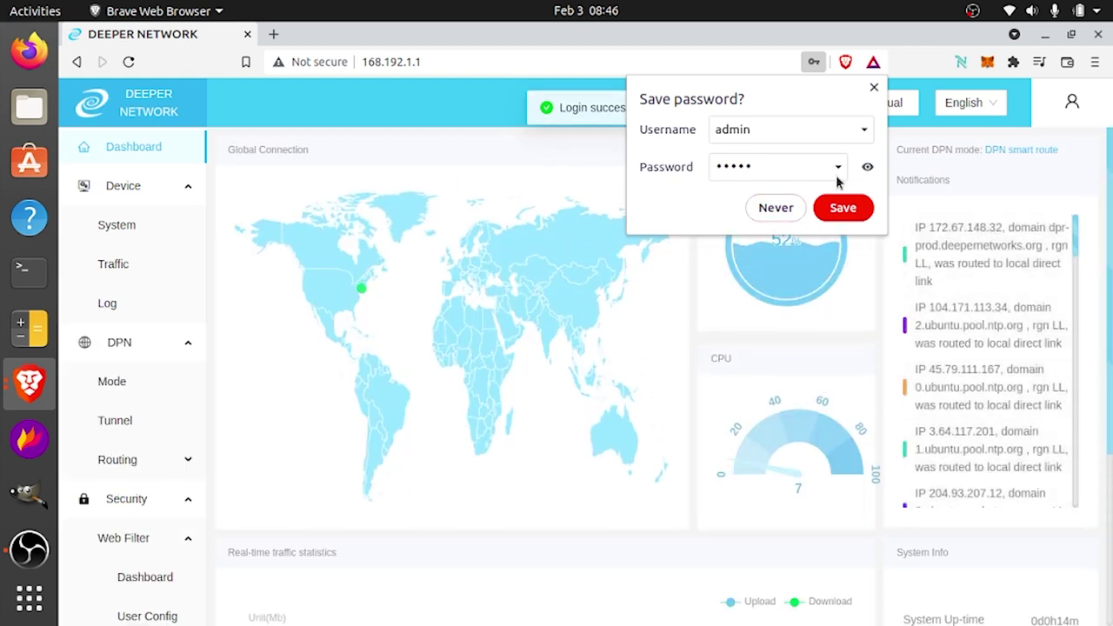
- Open Wi-Fi settings showing MLML at 192.168.1.5 and check the DeeperWiFi-1498 password
left_click(875, 89)
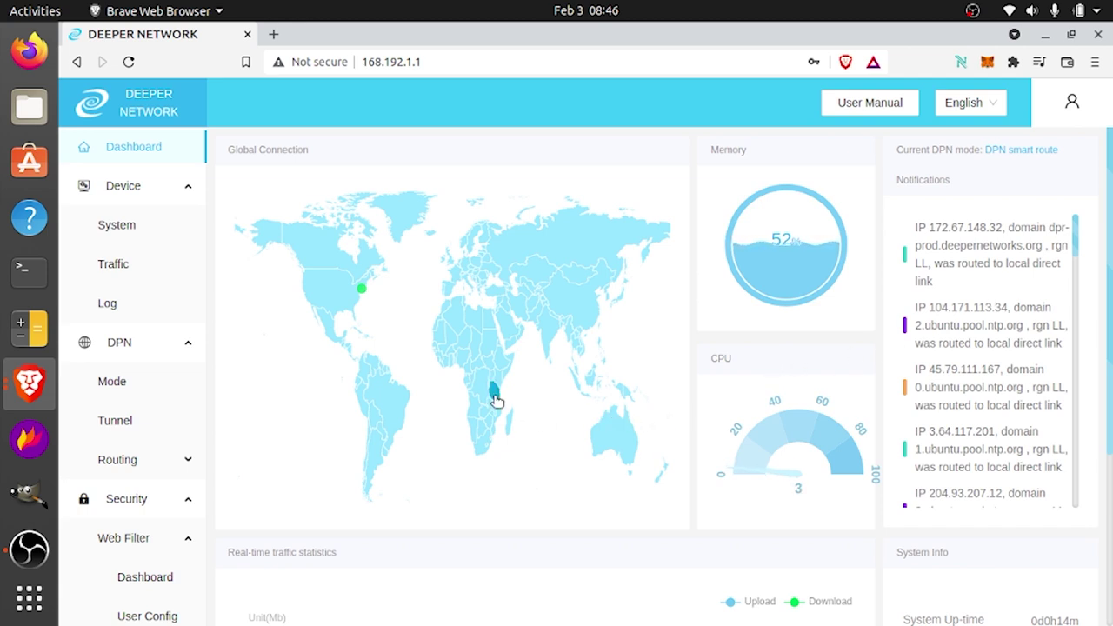
scroll(148, 293, "down", 4)
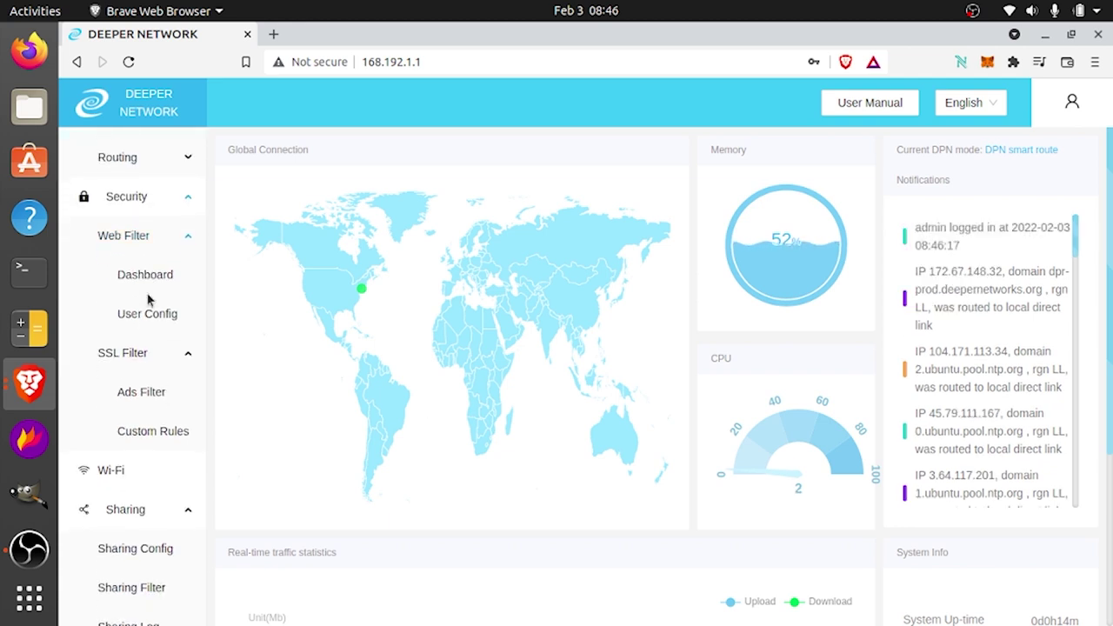
left_click(111, 470)
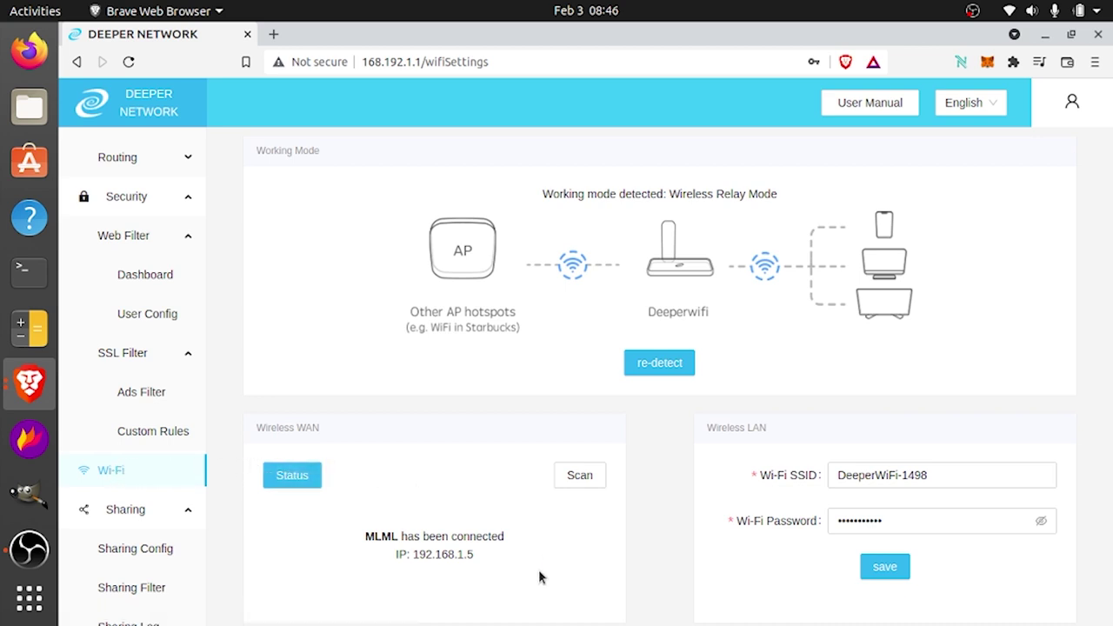
left_click(1041, 520)
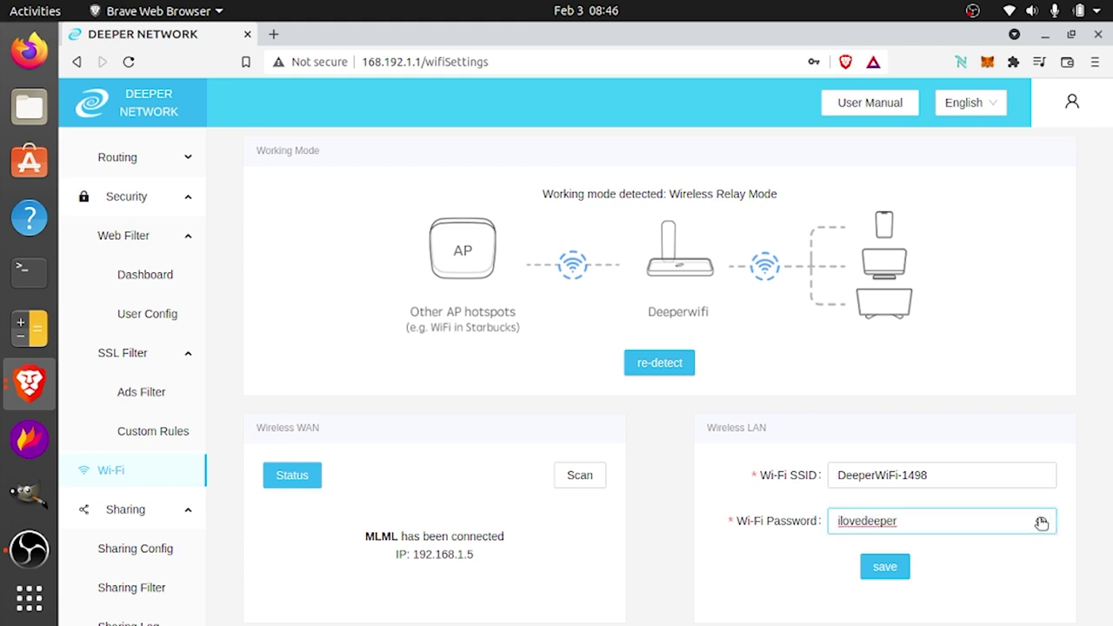
left_click(1041, 522)
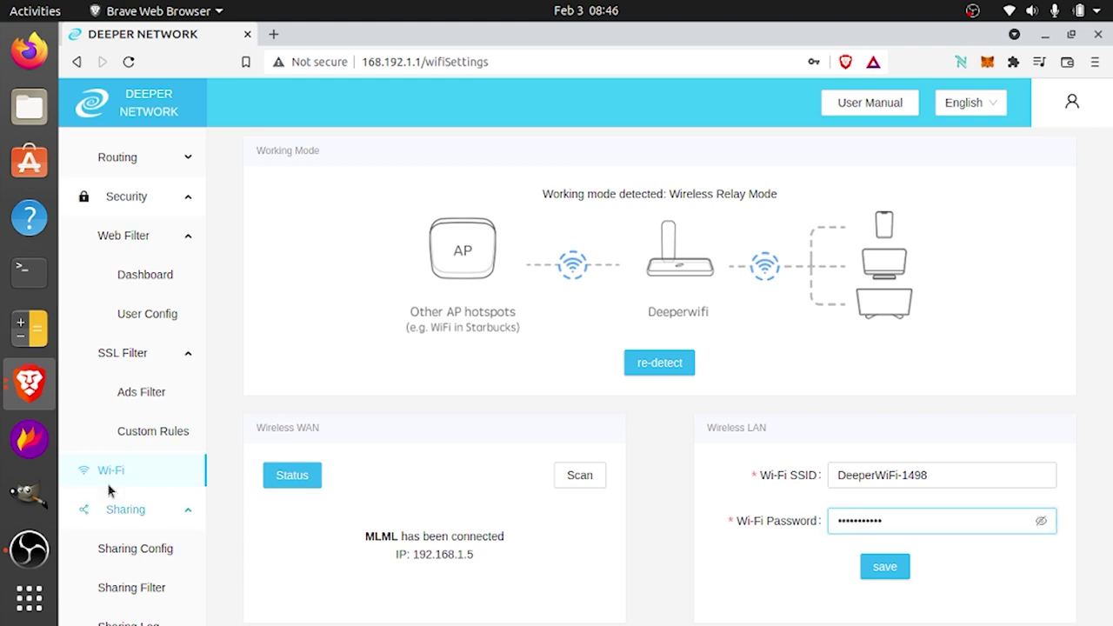
scroll(120, 426, "up", 4)
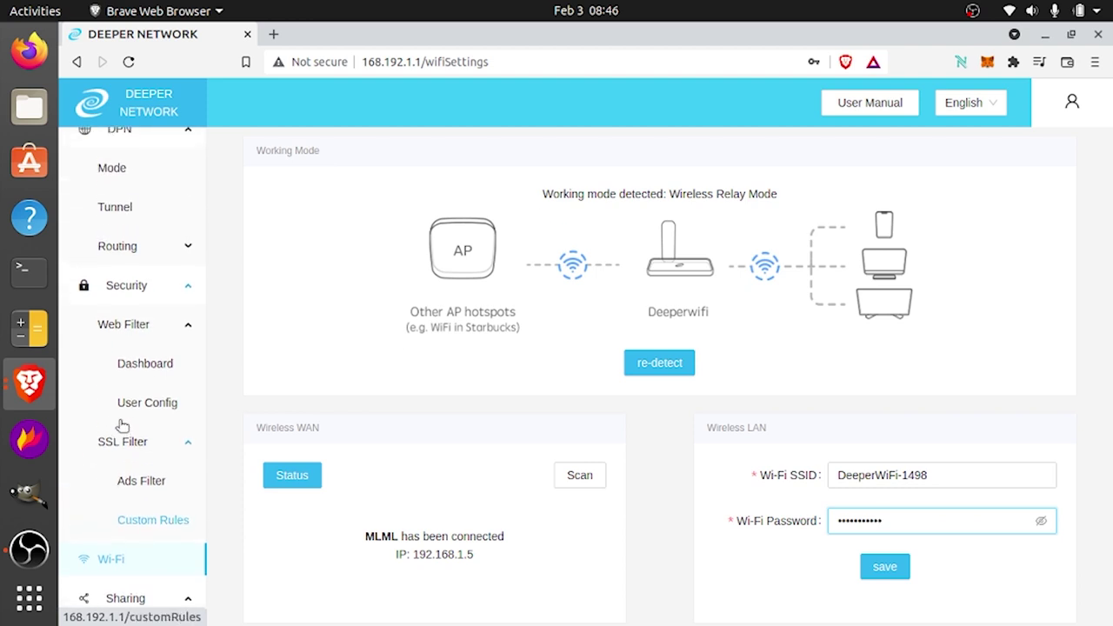
scroll(122, 425, "up", 3)
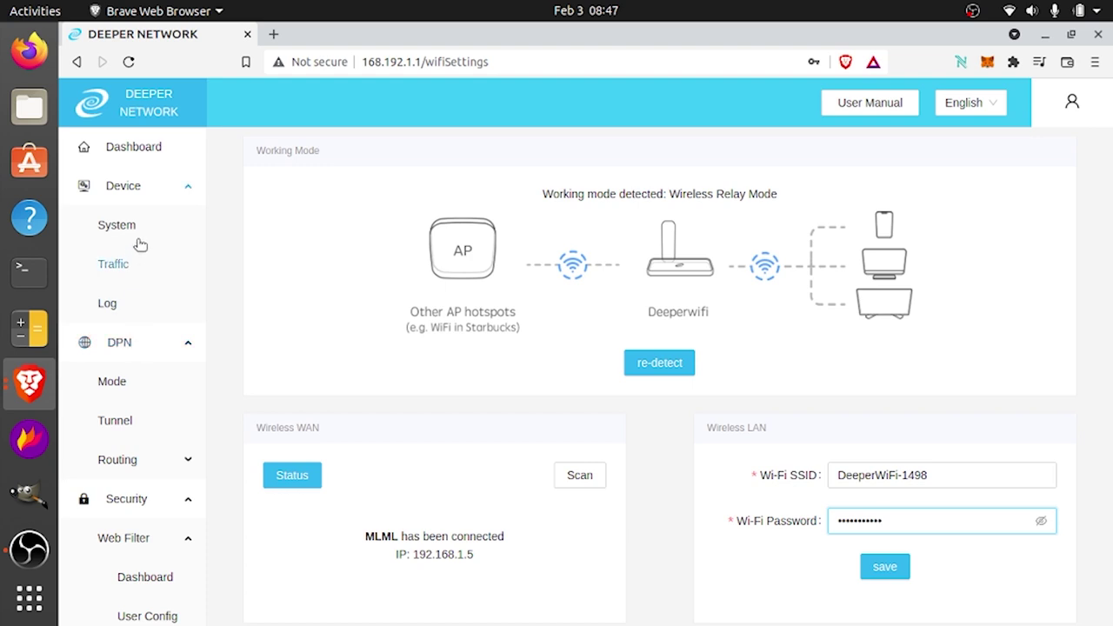
left_click(131, 198)
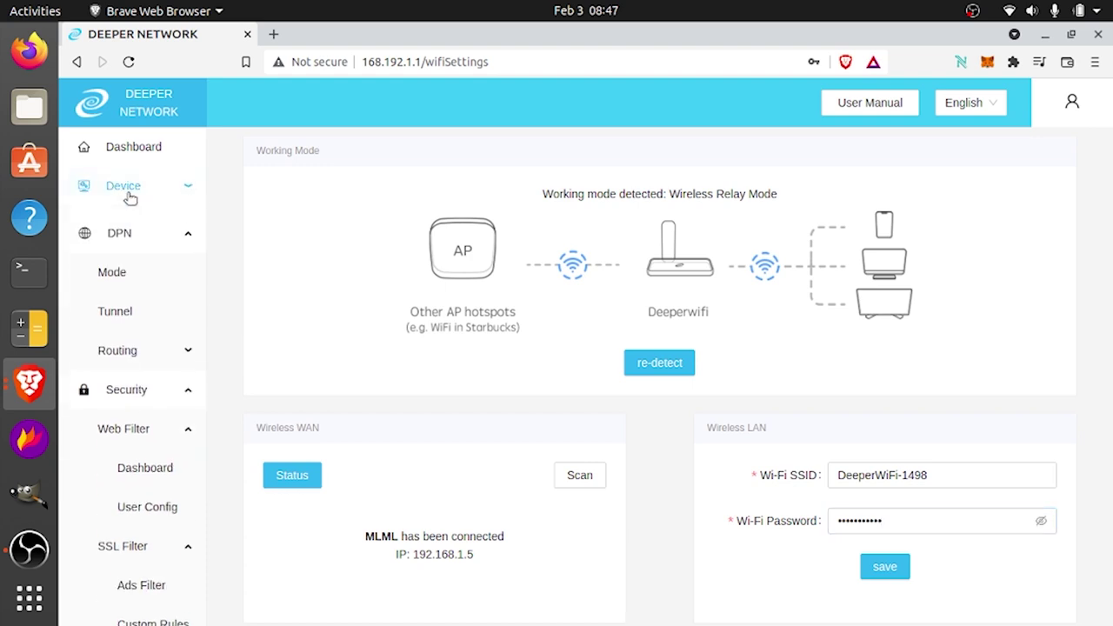
- Review Device > System information, then go to Administration > Password
left_click(123, 198)
left_click(122, 228)
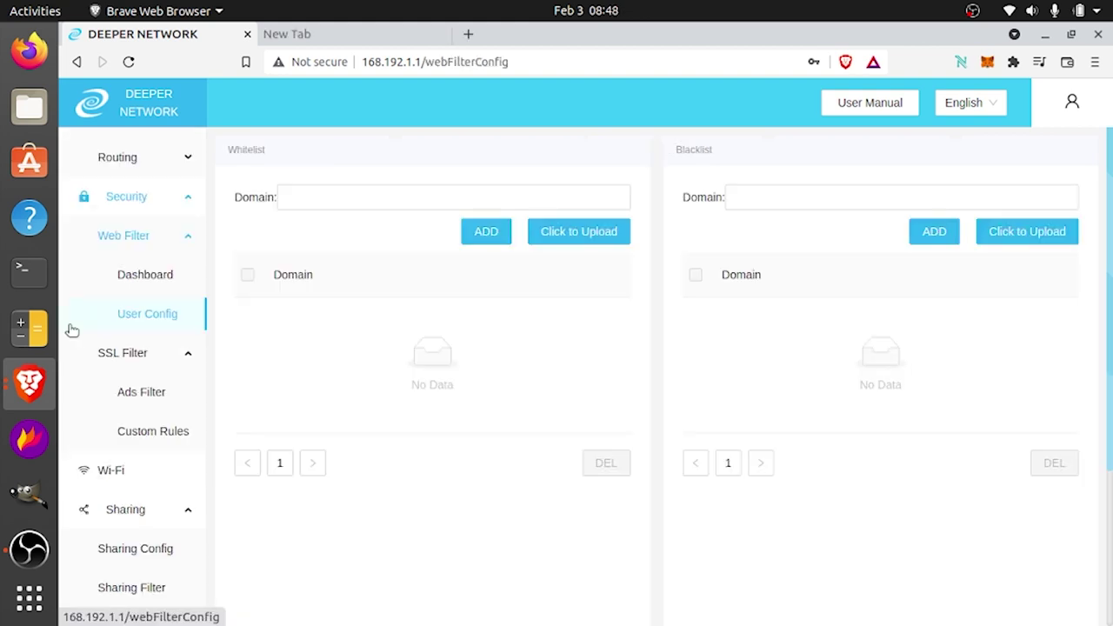
scroll(87, 343, "down", 2)
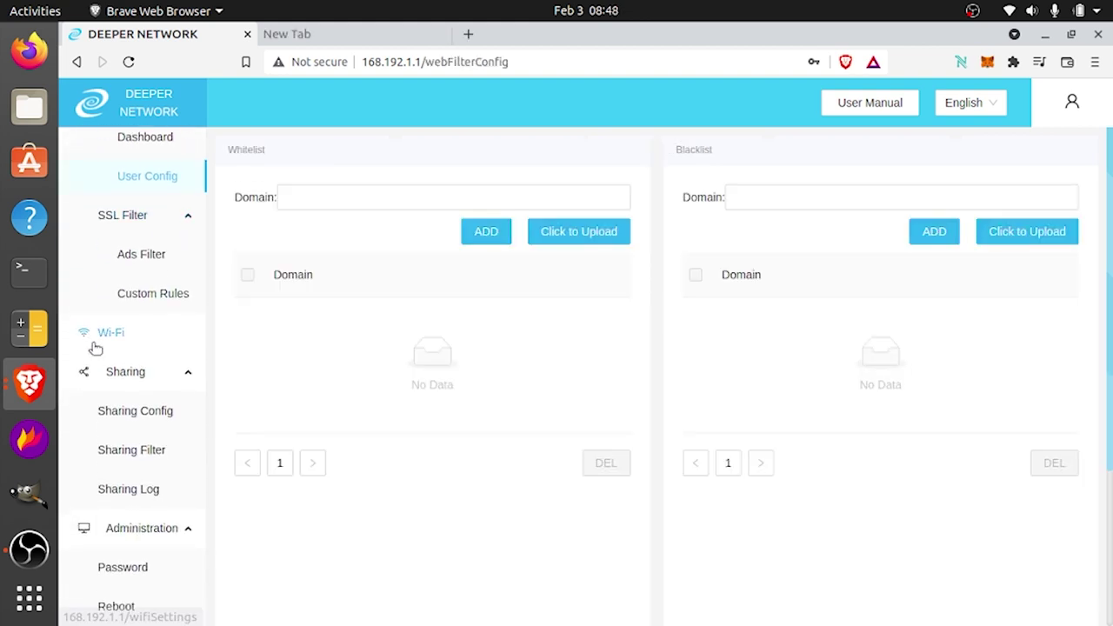
left_click(136, 572)
left_click(638, 253)
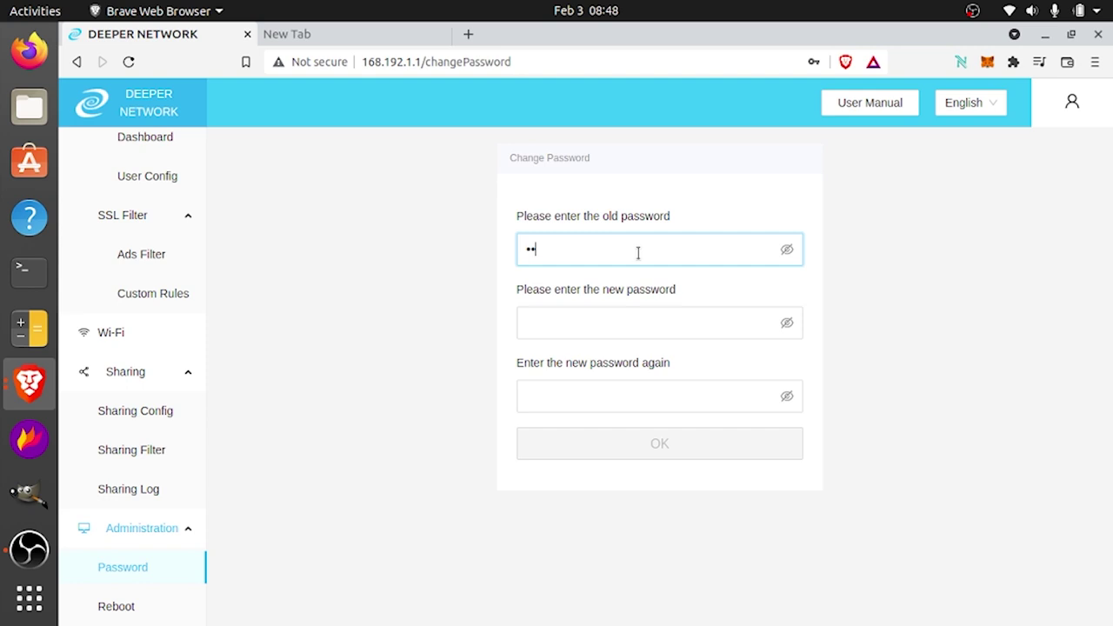
key("Tab")
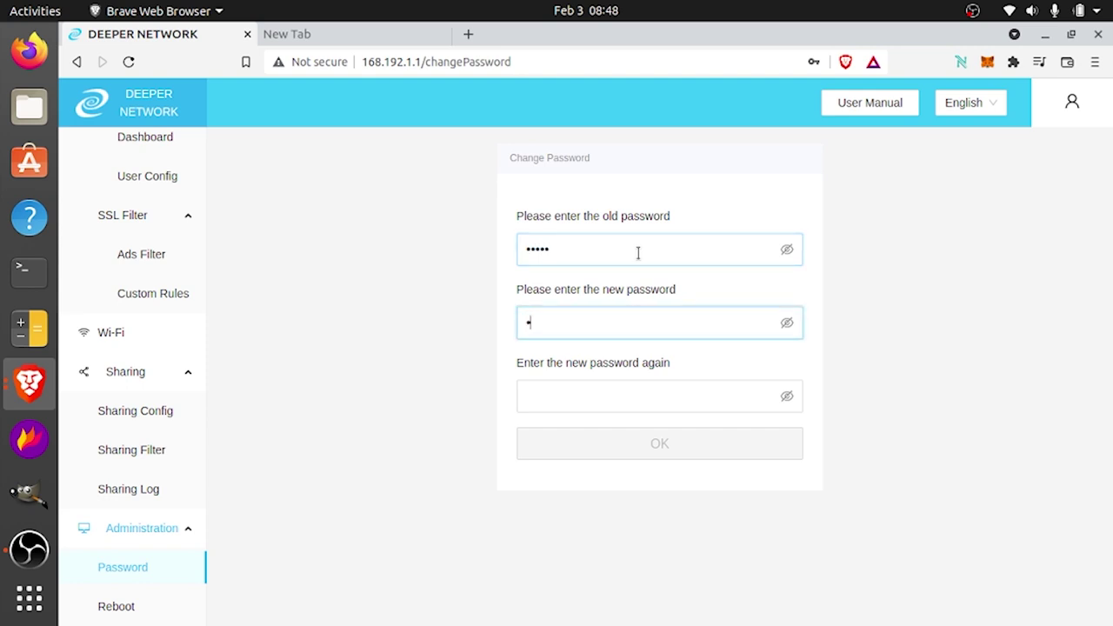
key("Tab")
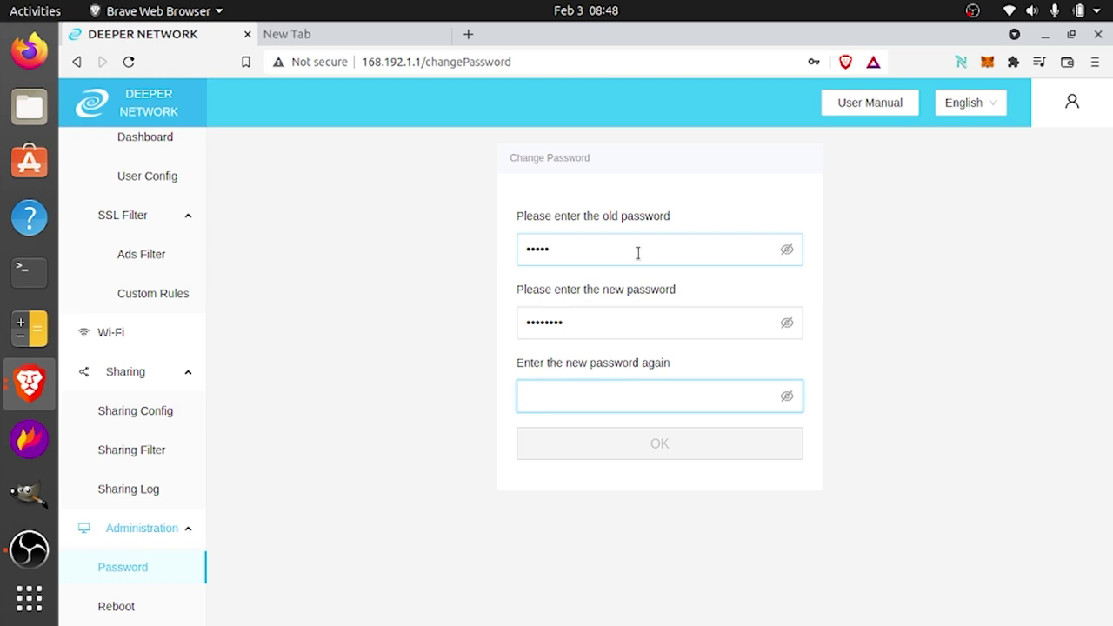
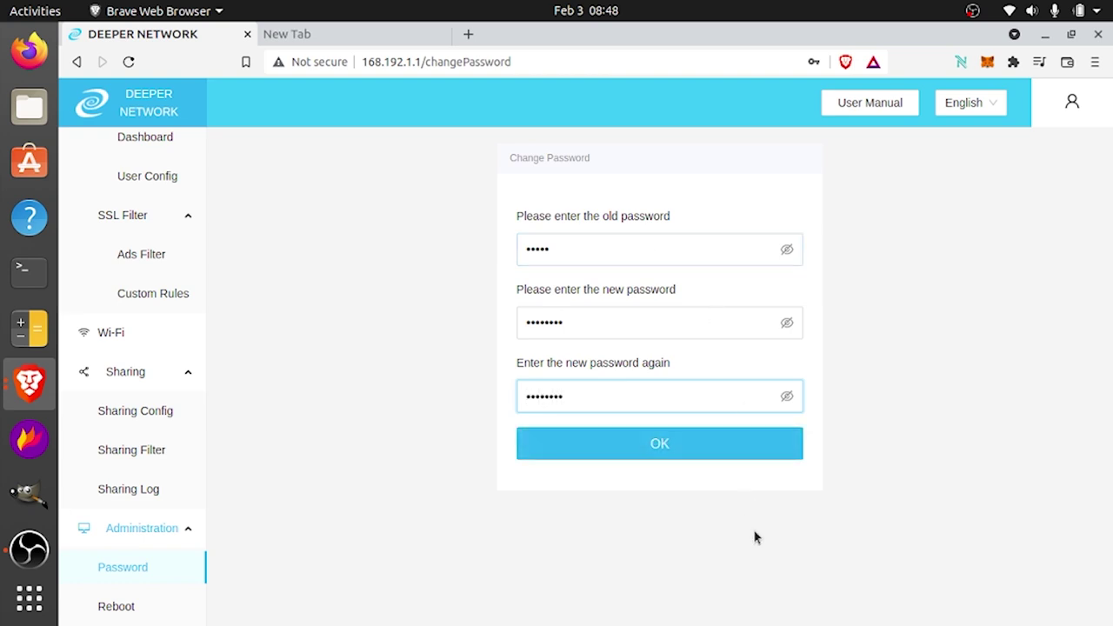
left_click(741, 462)
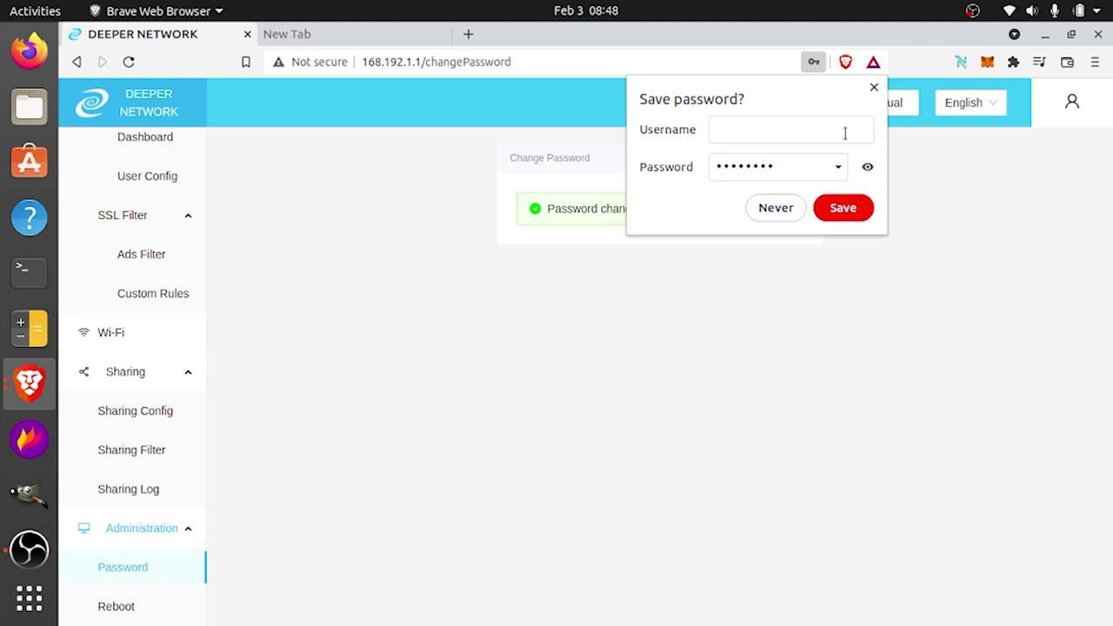
- Decline saving the password, then reboot the device and confirm
left_click(873, 87)
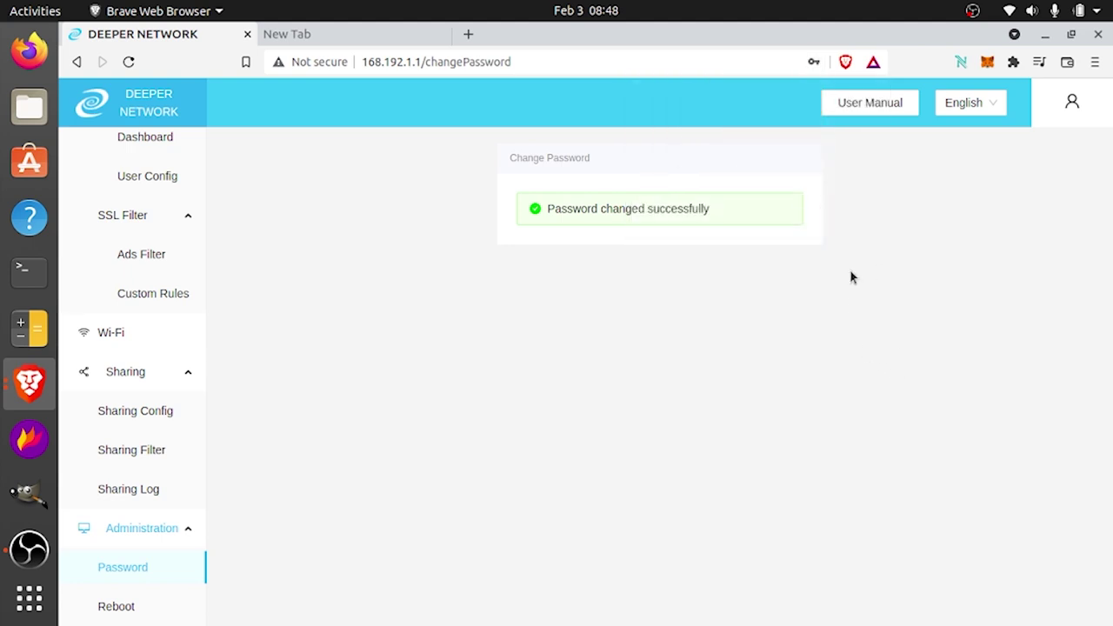
left_click(118, 609)
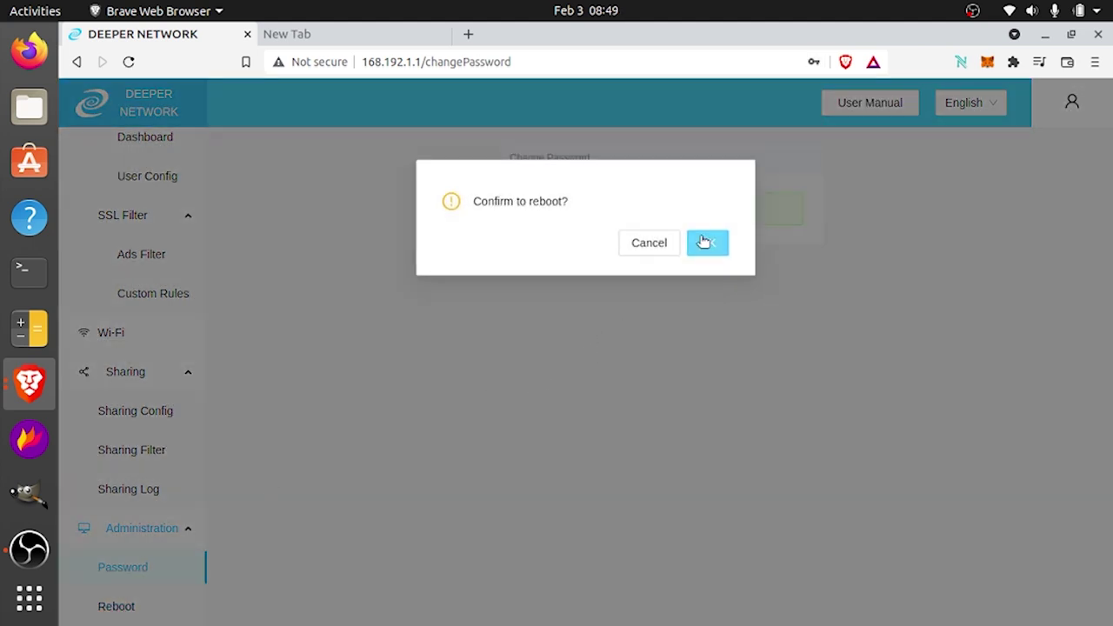
left_click(706, 243)
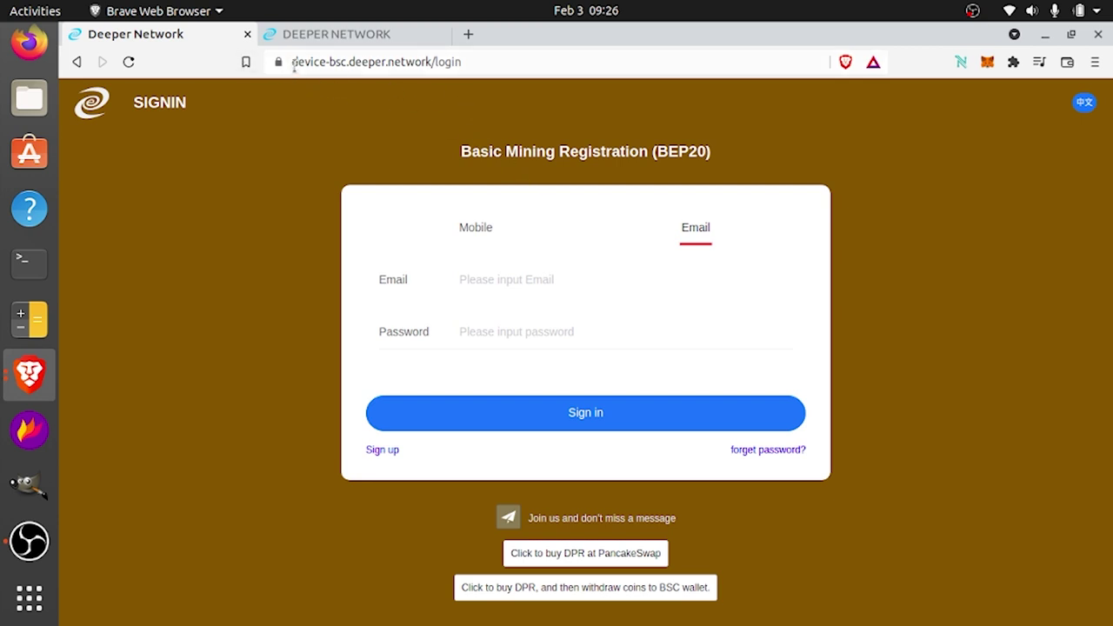
- On the portal's registration form, register by e-mail with the saved address and send a verification code
left_click_drag(294, 63, 514, 63)
left_click(514, 62)
triple_click(521, 61)
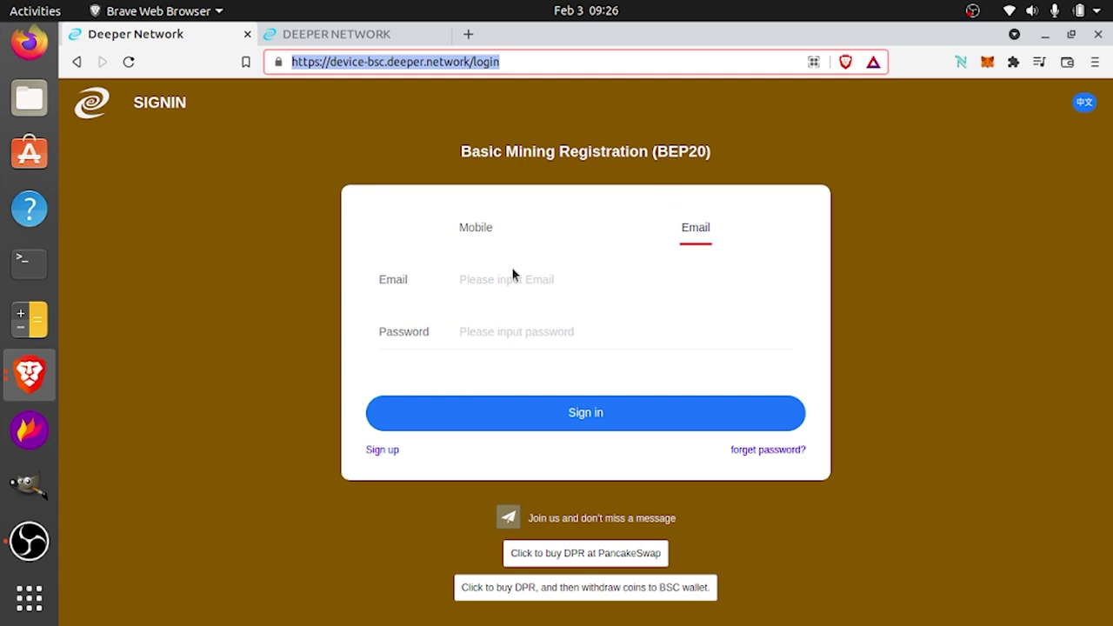
left_click(399, 453)
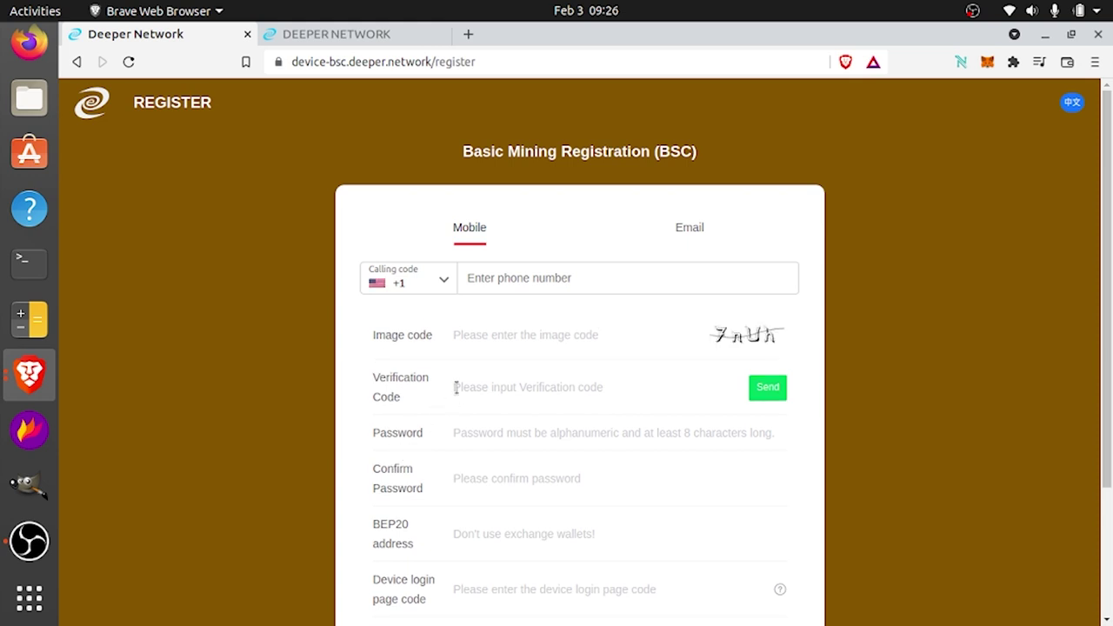
left_click(695, 239)
left_click(620, 268)
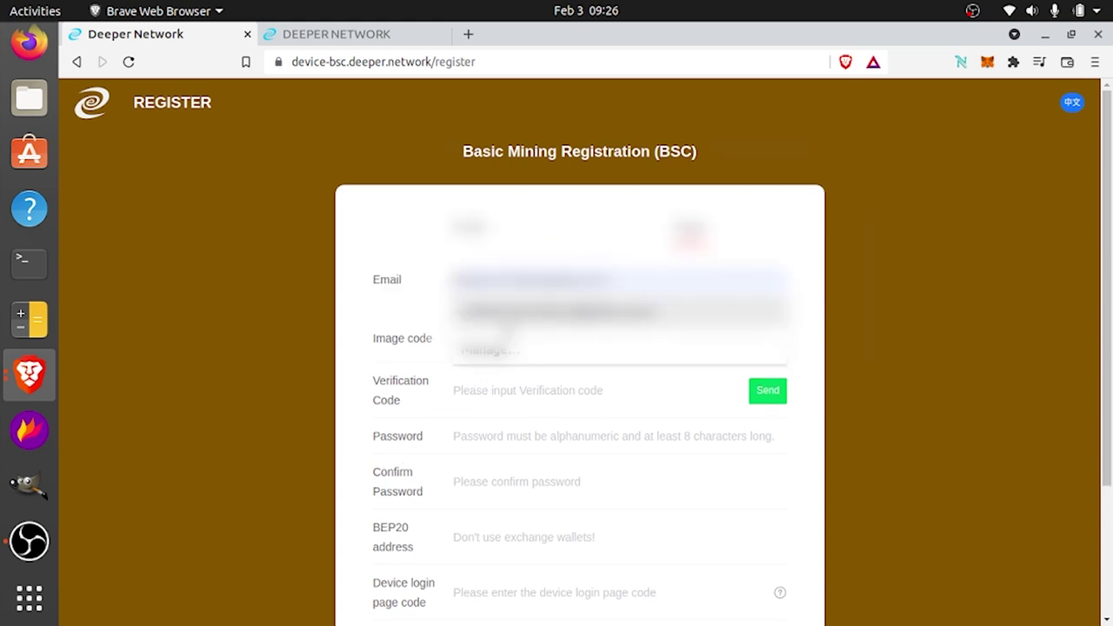
key("Return")
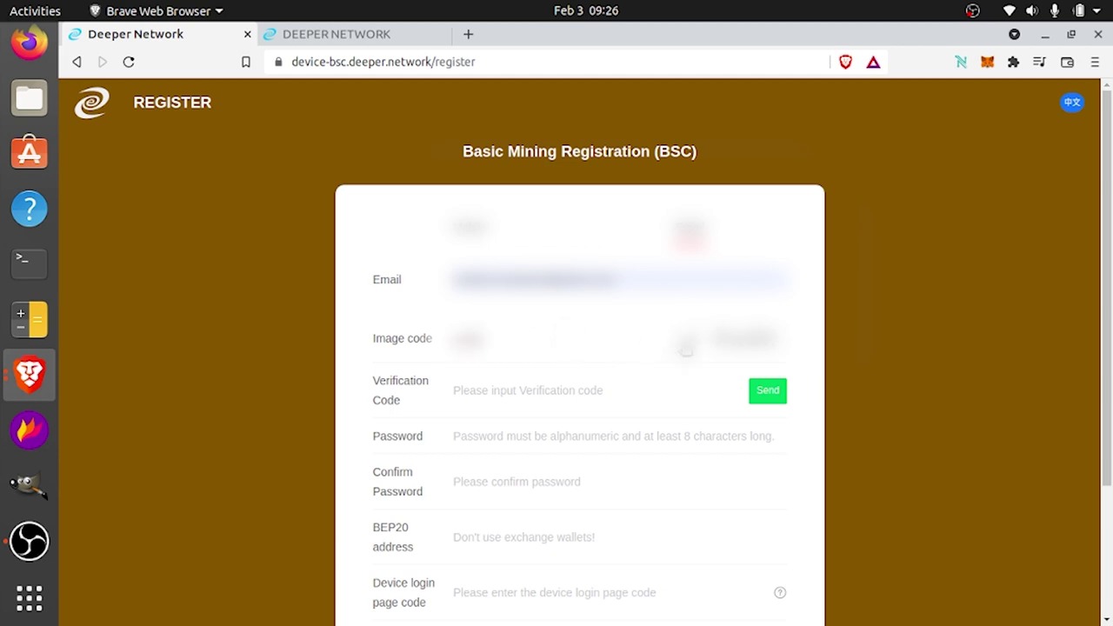
left_click(758, 391)
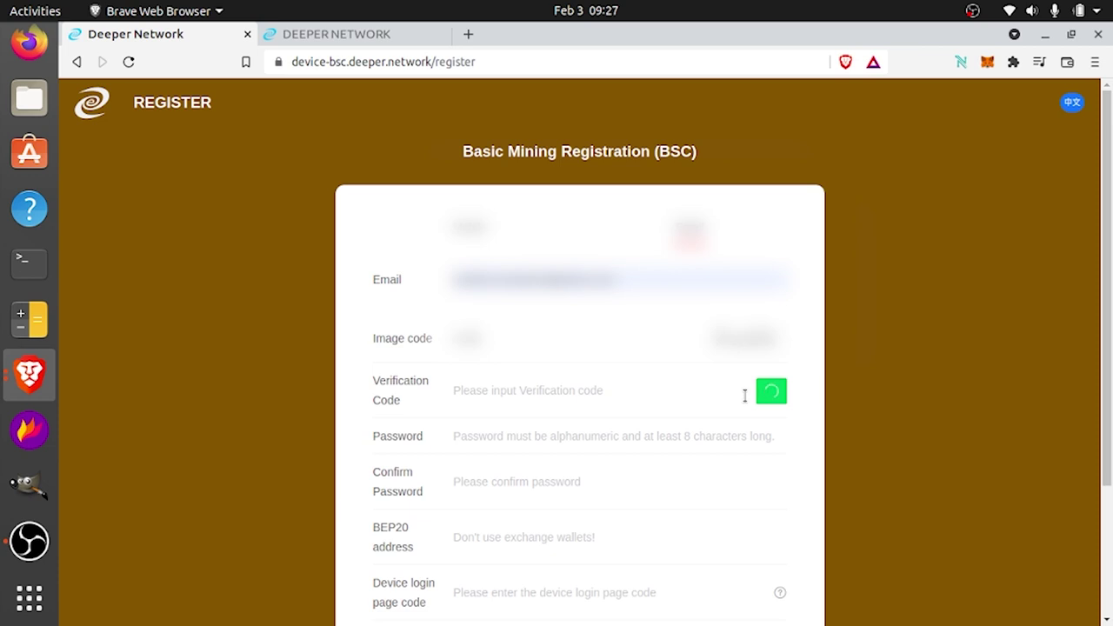
- Enter the emailed verification code and the account password in both password fields
left_click(647, 388)
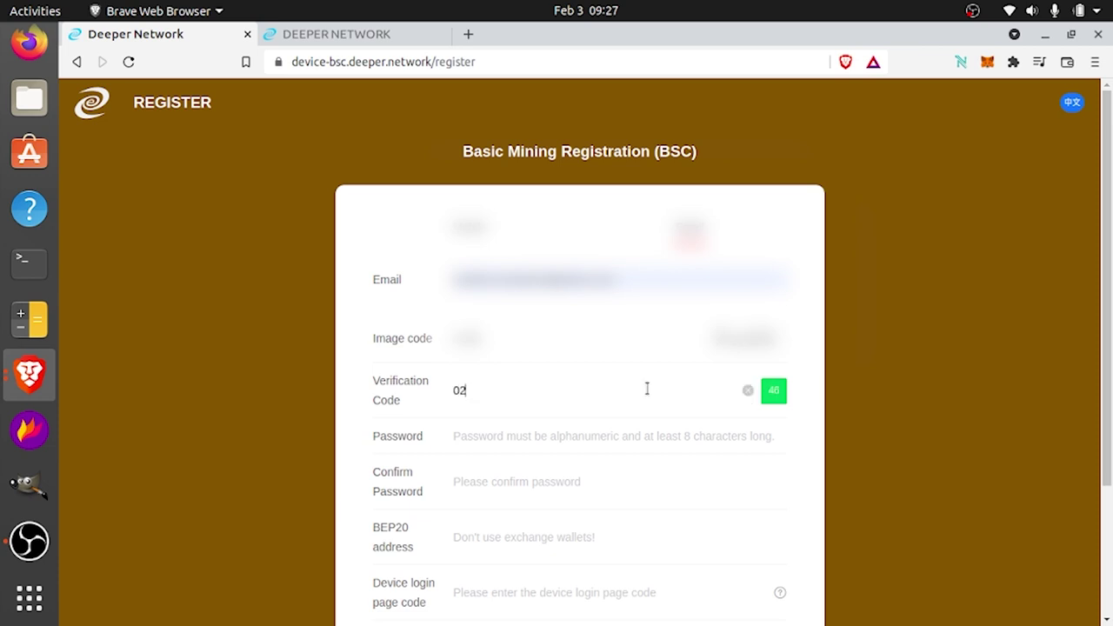
left_click(590, 431)
type("•••")
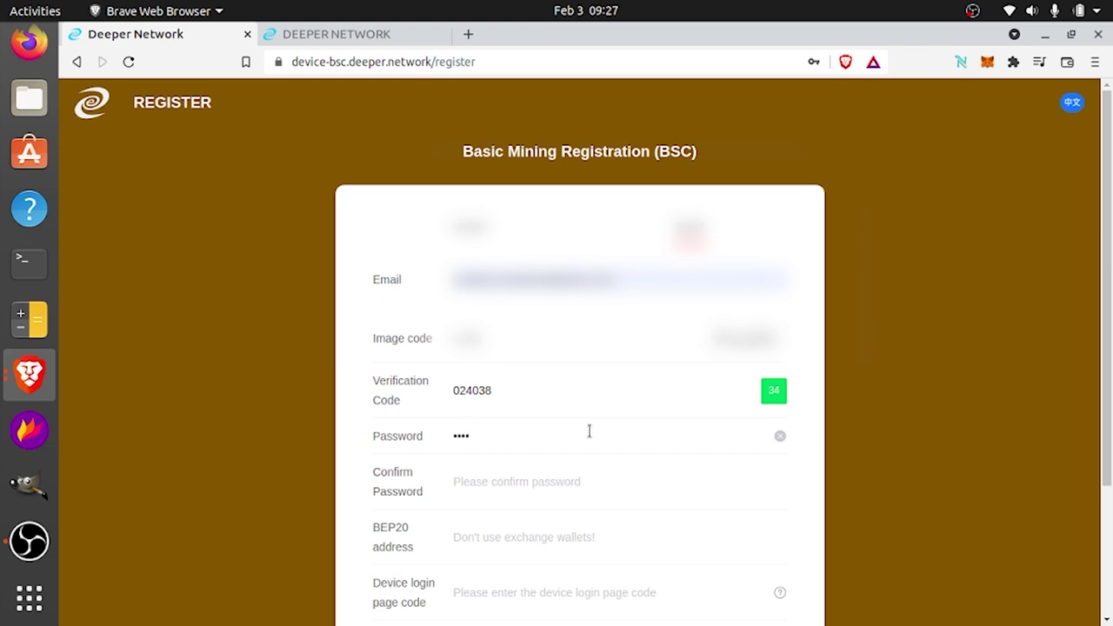
type("•••••")
key("Tab")
type("•••")
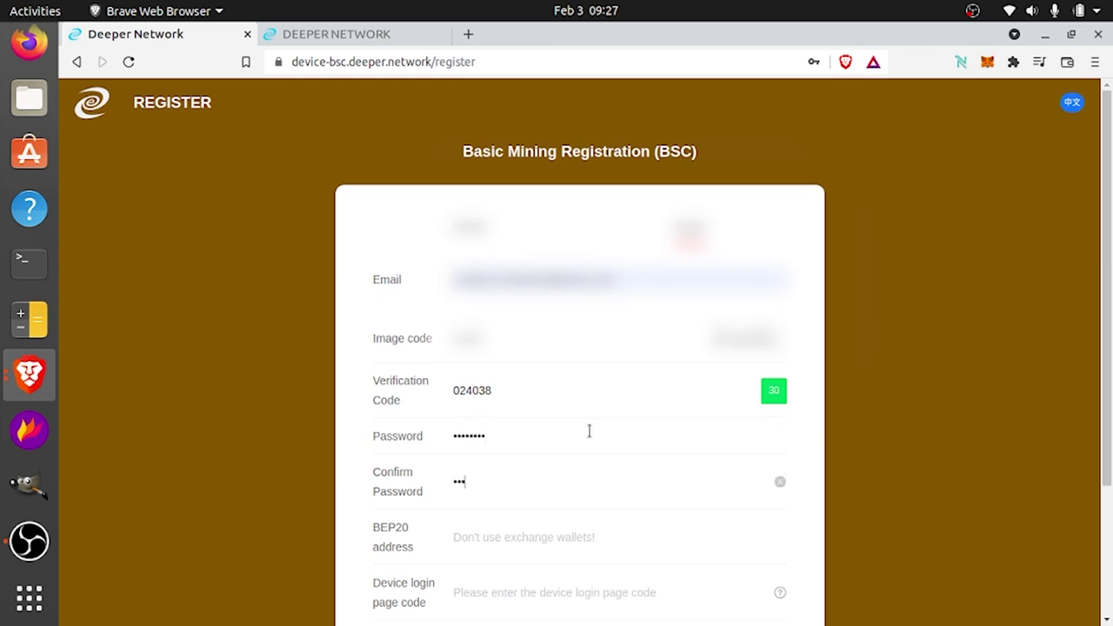
type("•••••")
scroll(839, 491, "down", 1)
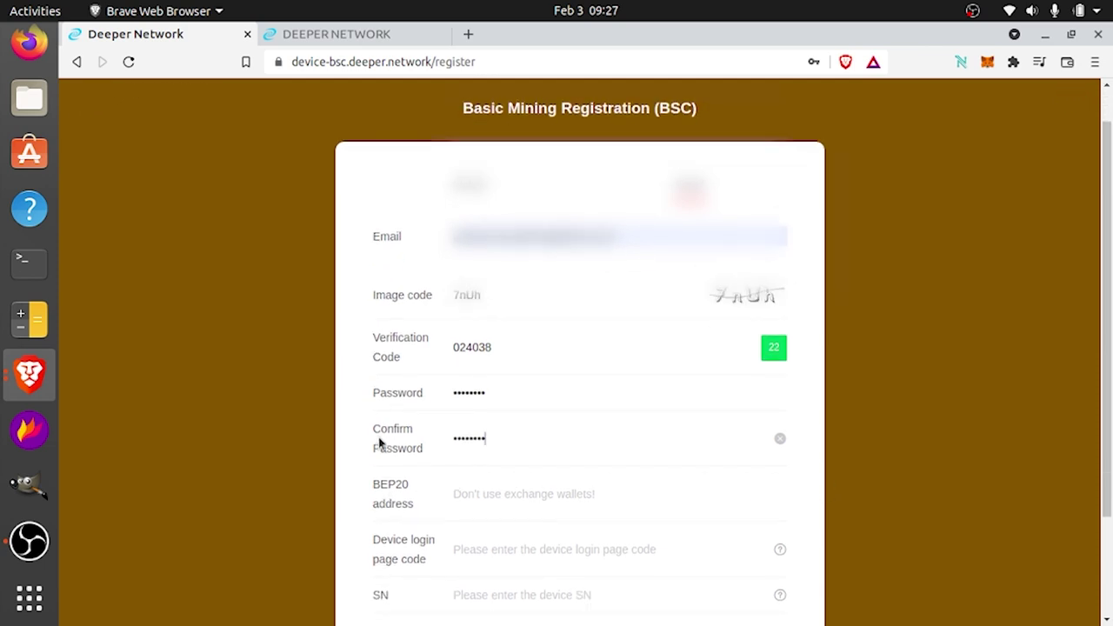
scroll(381, 443, "down", 3)
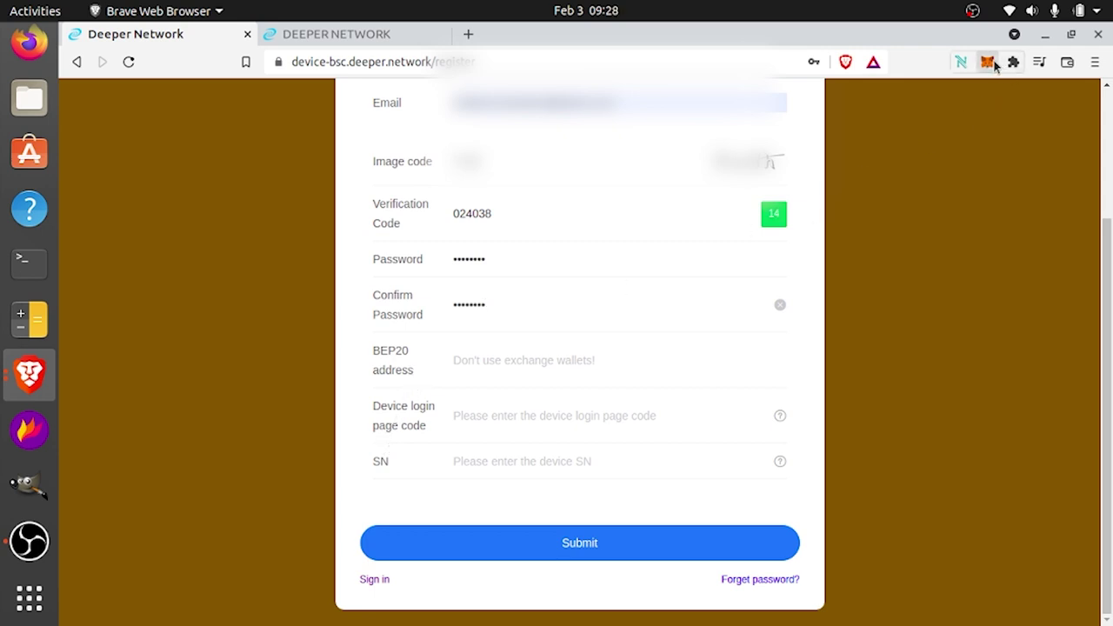
- Paste the MetaMask wallet address into the BEP20 address field
left_click(989, 62)
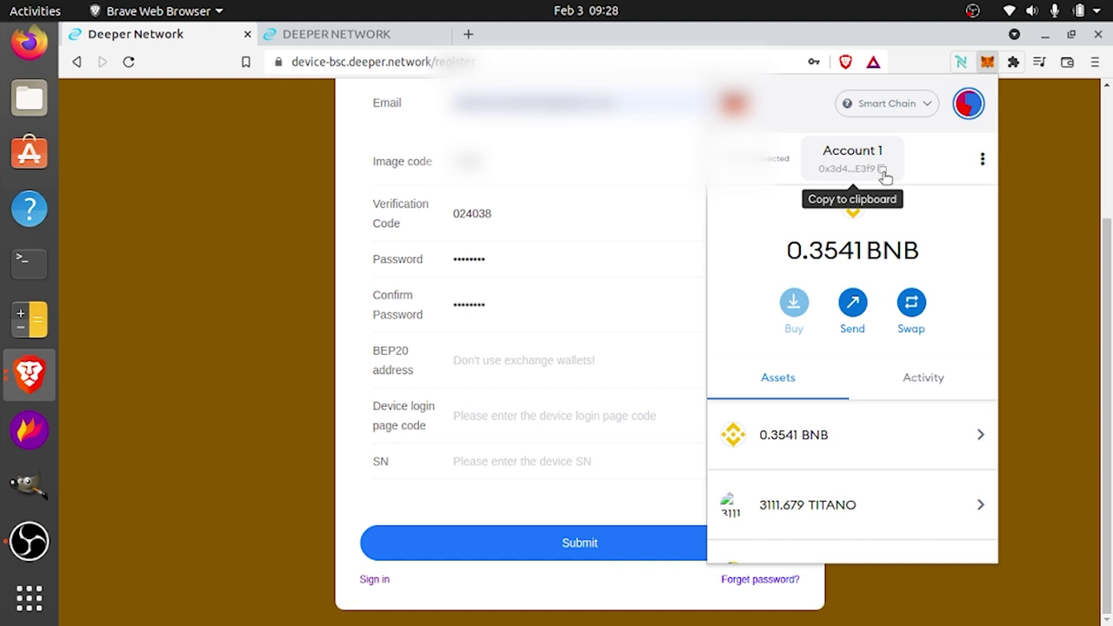
left_click(883, 172)
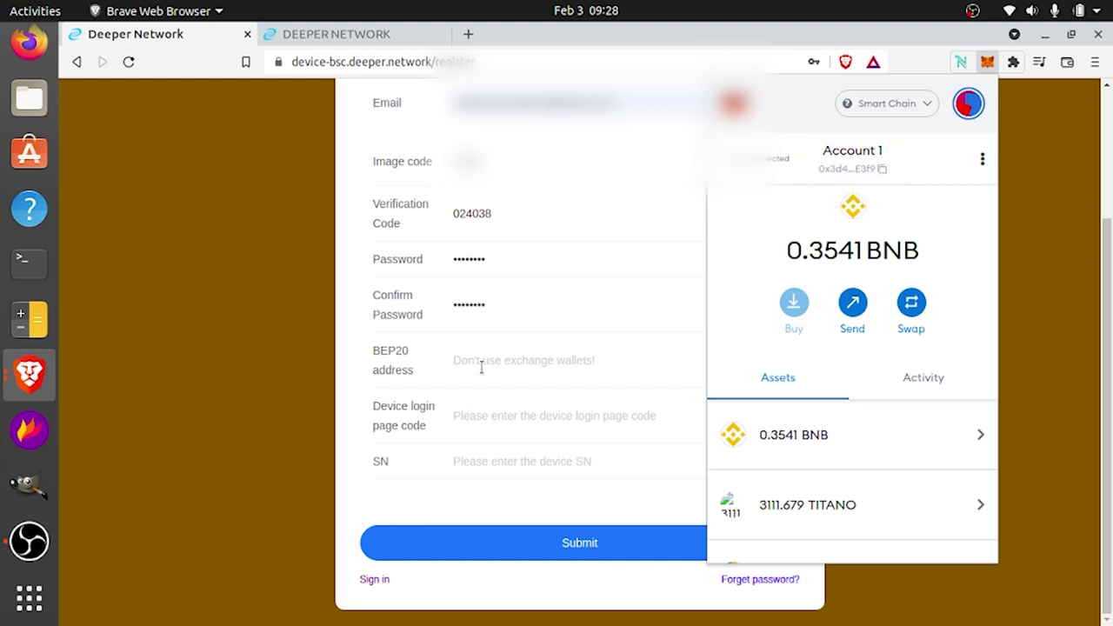
left_click(480, 365)
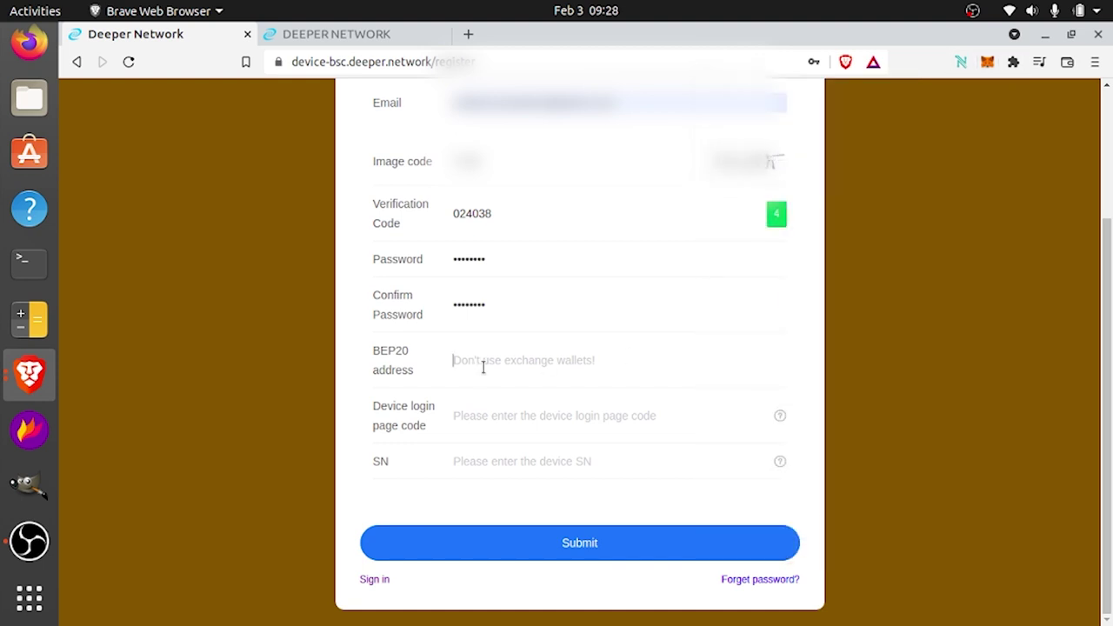
key("ctrl+v")
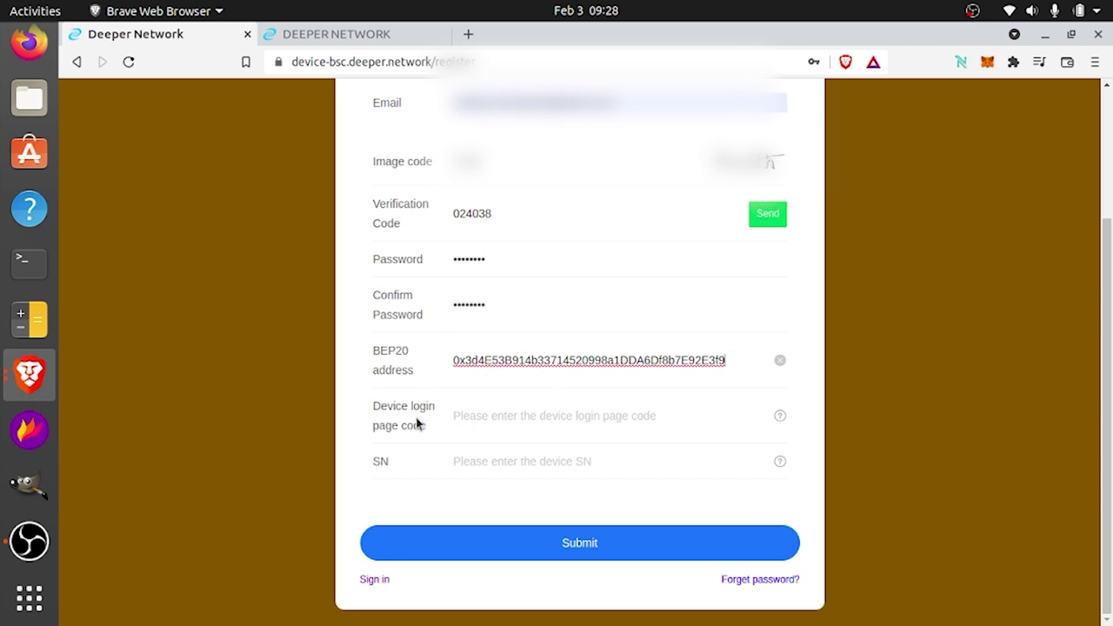
- Copy the code from the device login tab into the device login page code field
left_click(491, 418)
left_click(396, 37)
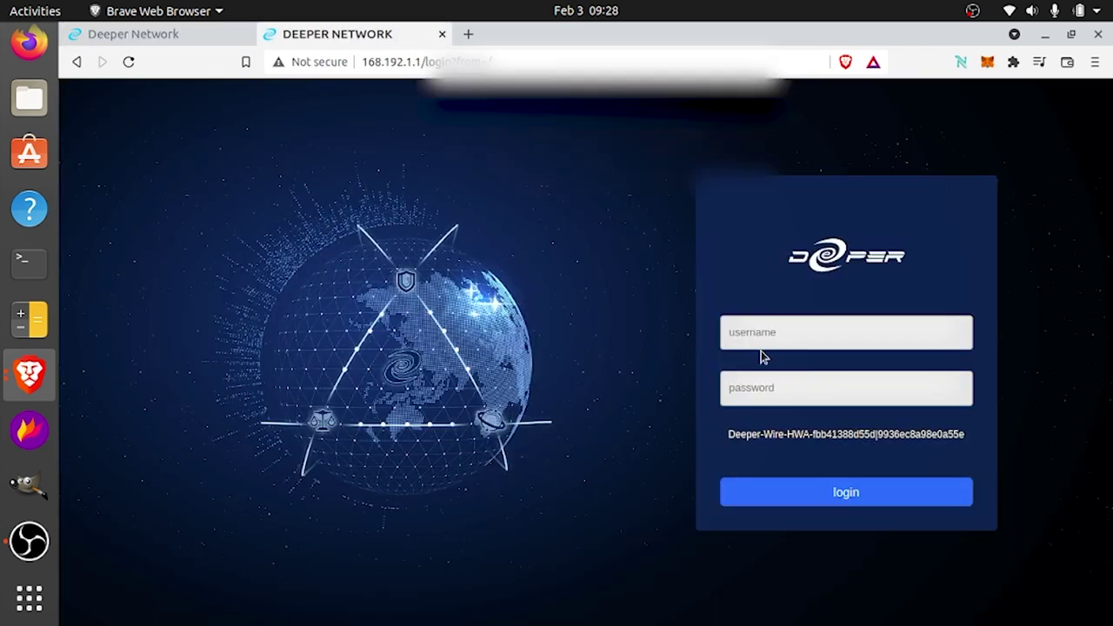
triple_click(845, 432)
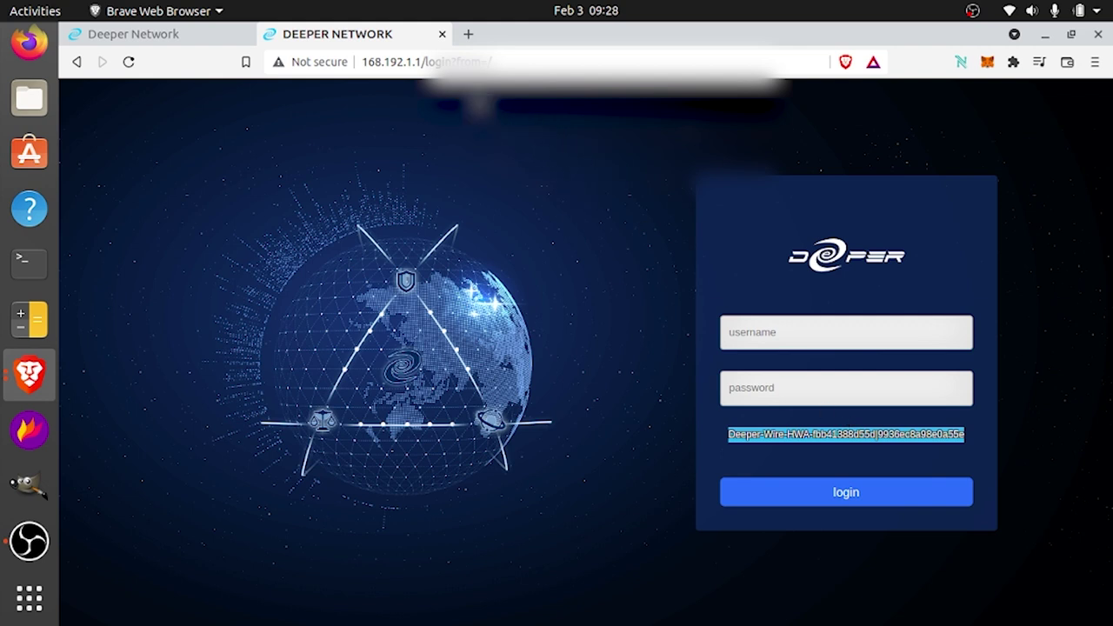
left_click(174, 37)
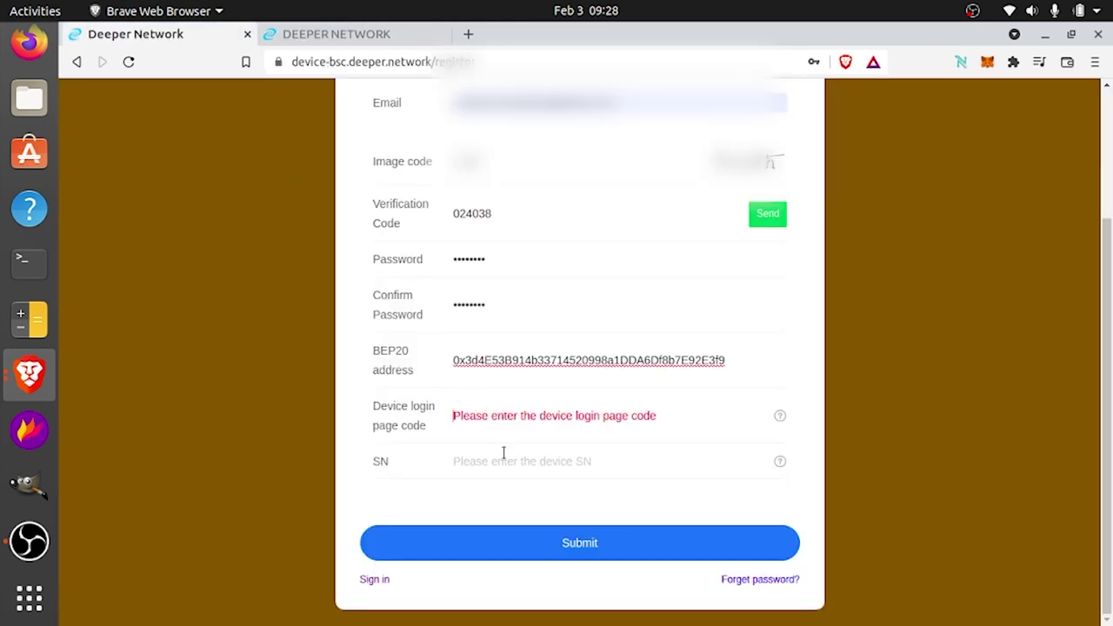
right_click(503, 416)
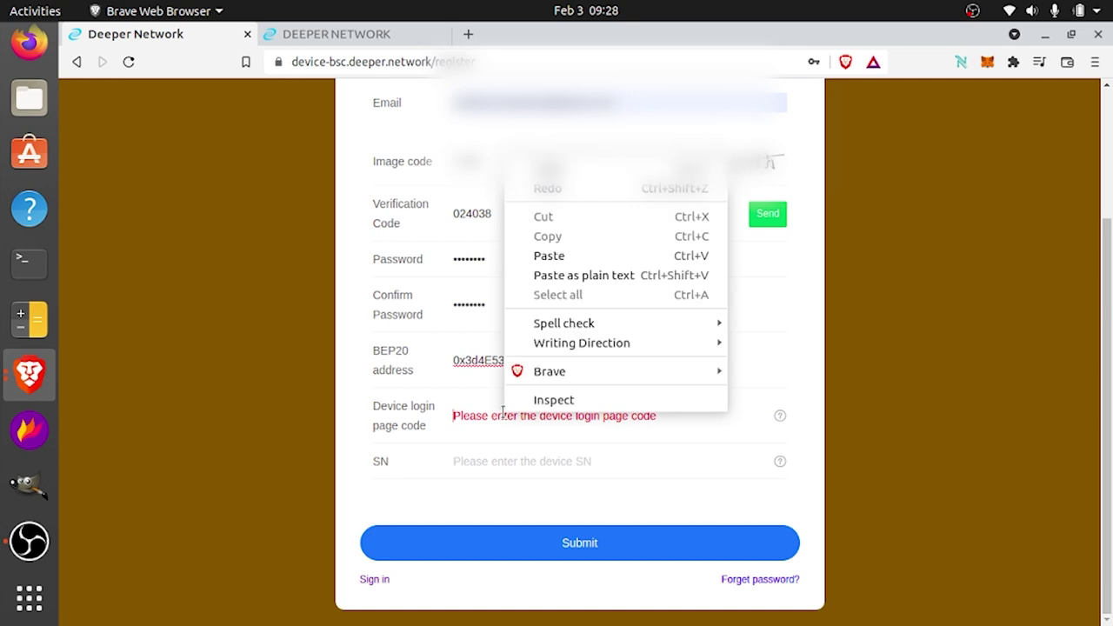
left_click(591, 256)
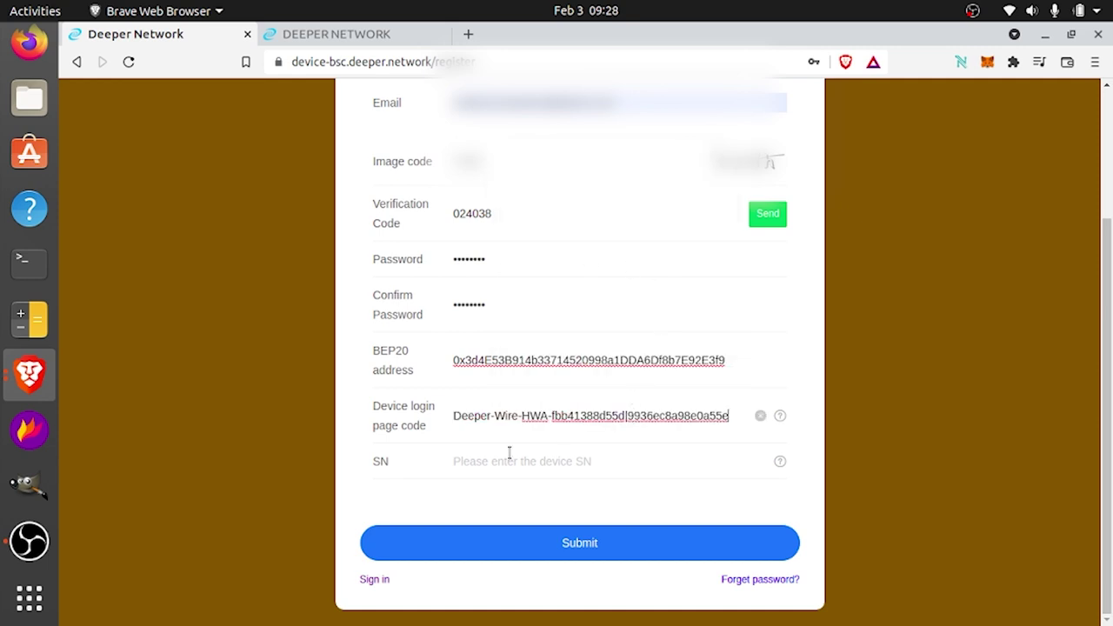
- On the device login page, enter the username and bring up the saved logins
left_click(380, 40)
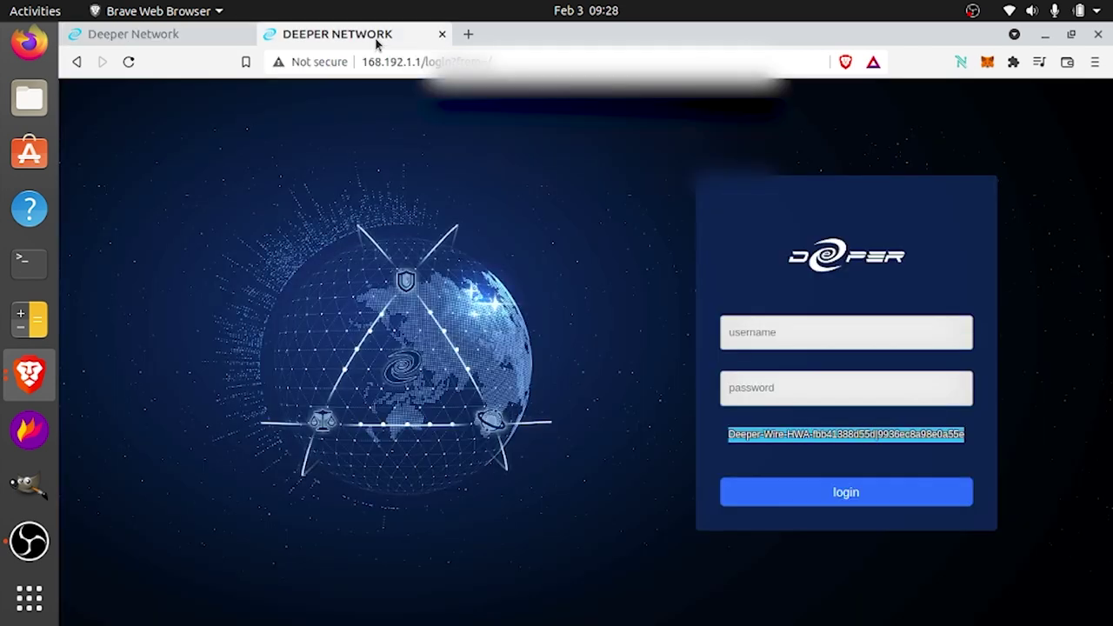
left_click(889, 322)
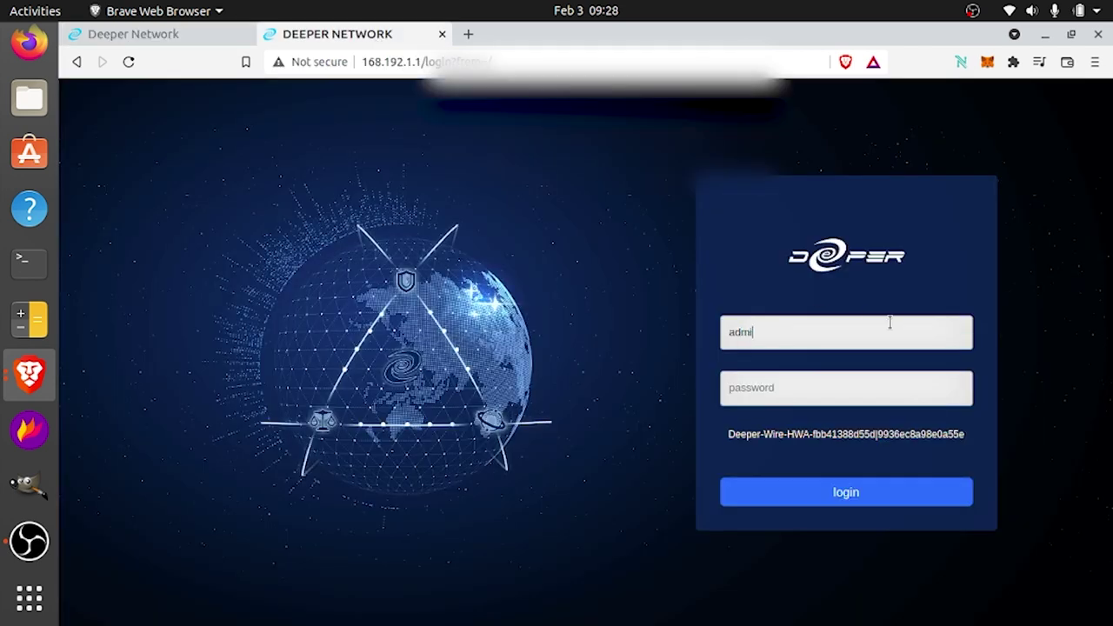
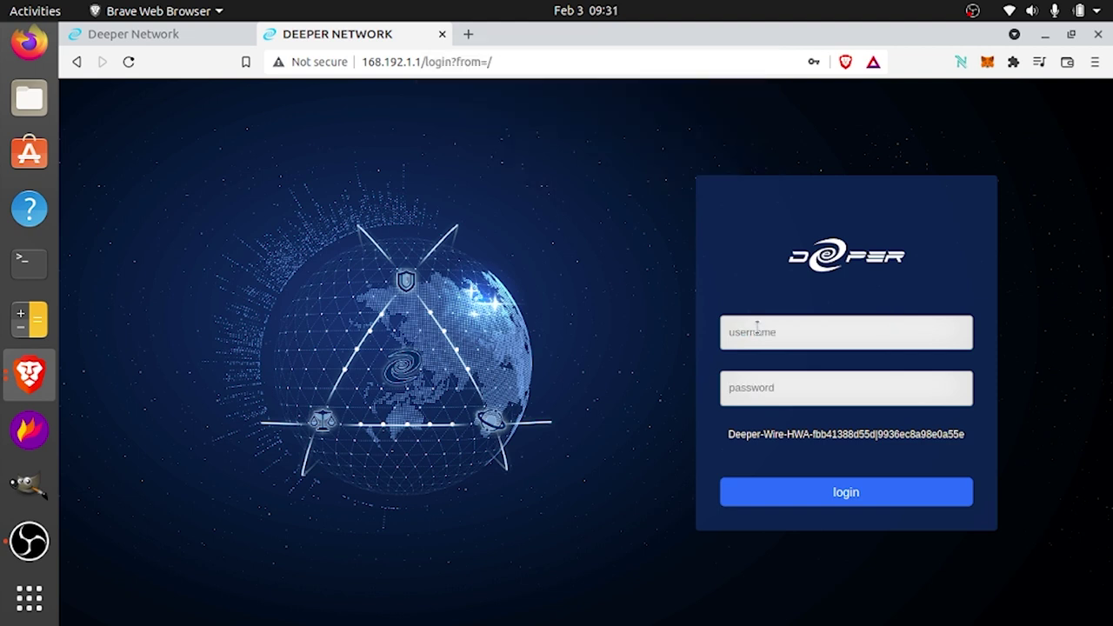
left_click(755, 331)
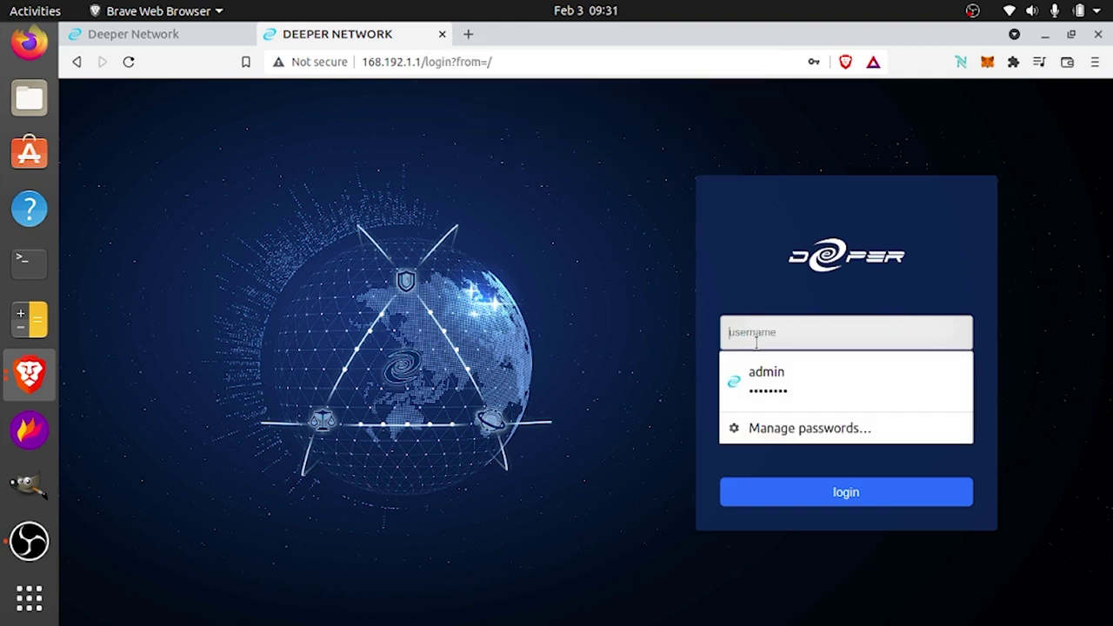
- Log in to the device panel with the saved admin credentials and open Device > System
left_click(768, 385)
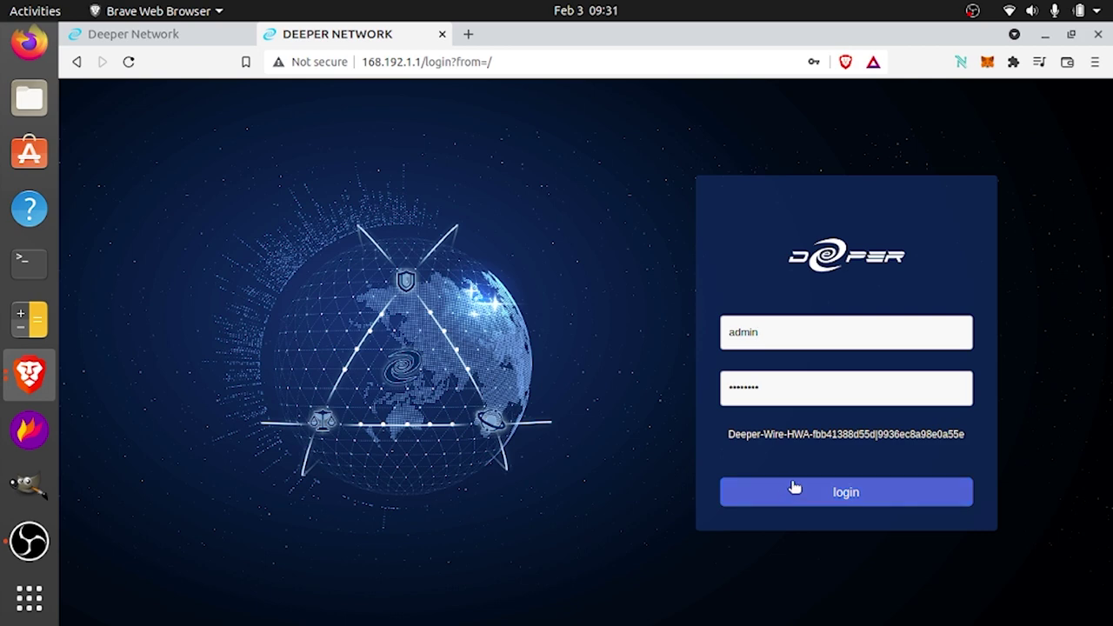
left_click(792, 488)
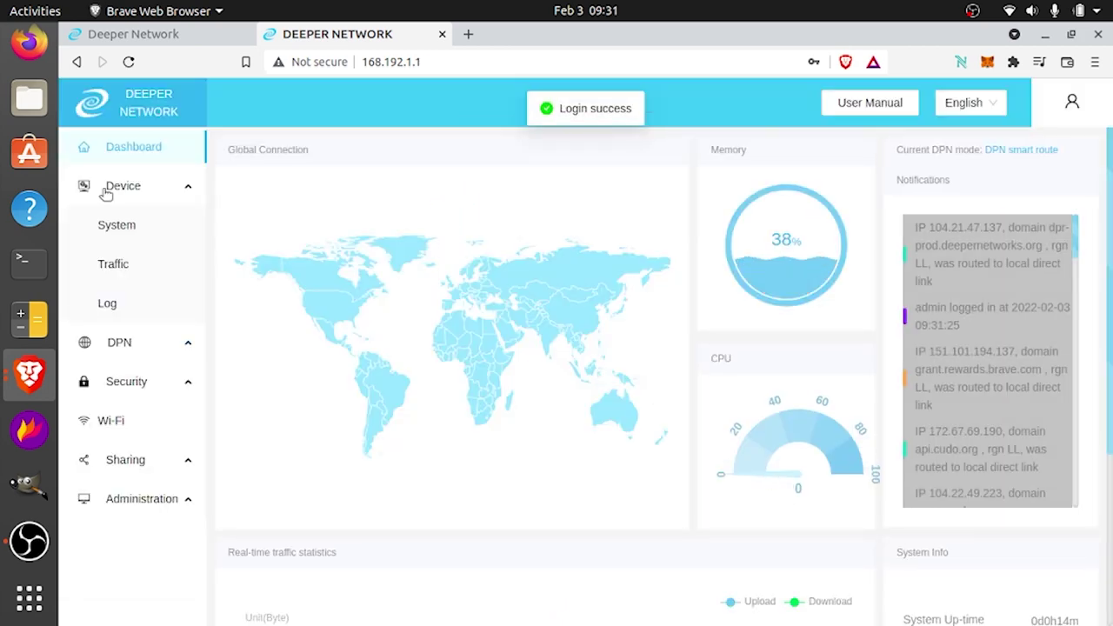
left_click(122, 185)
left_click(122, 187)
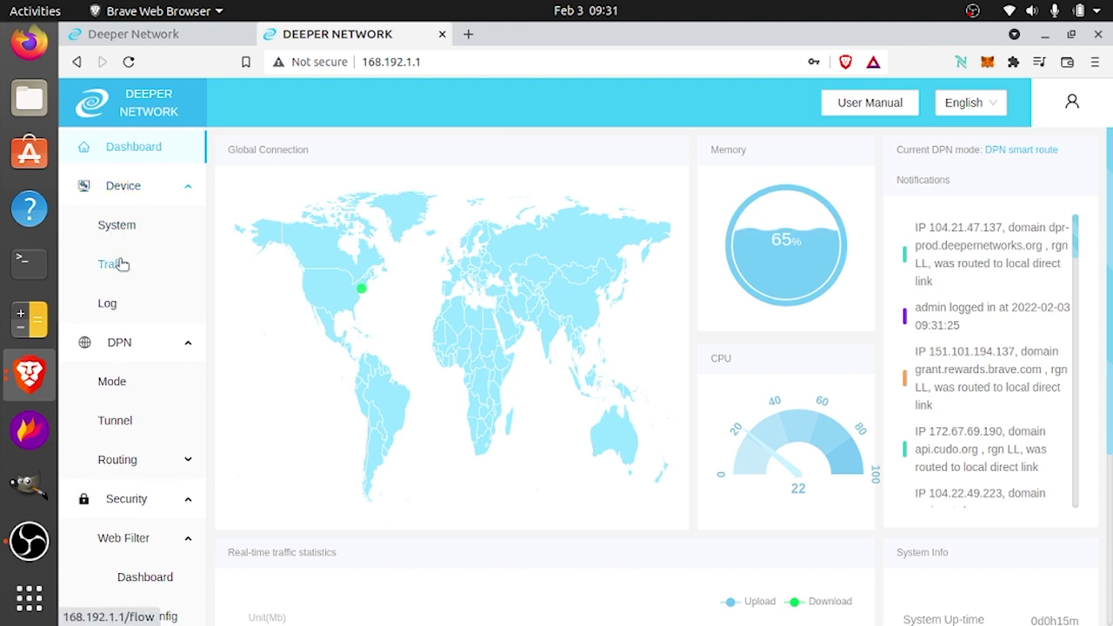
left_click(119, 228)
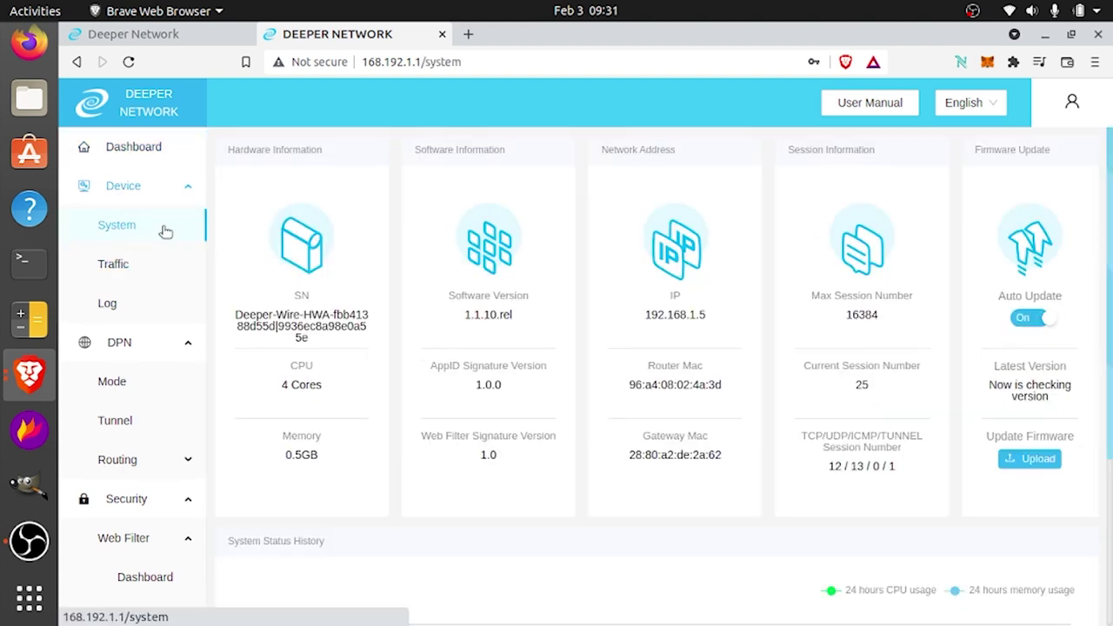
- Paste the device's SN into the registration form's SN field and submit it
triple_click(367, 331)
key("ctrl+c")
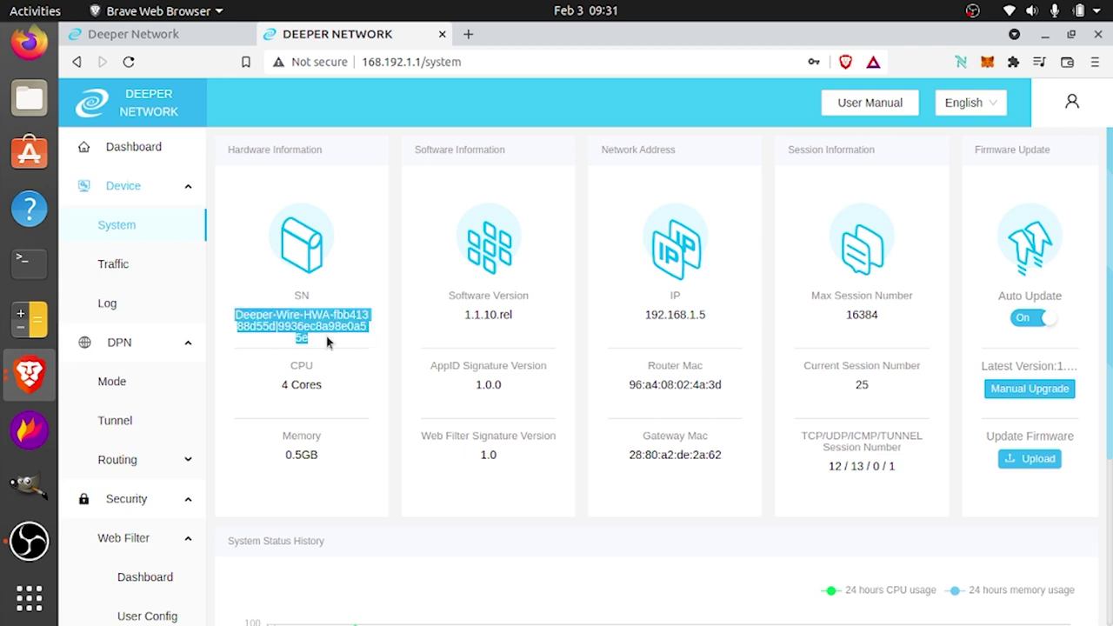
left_click(199, 39)
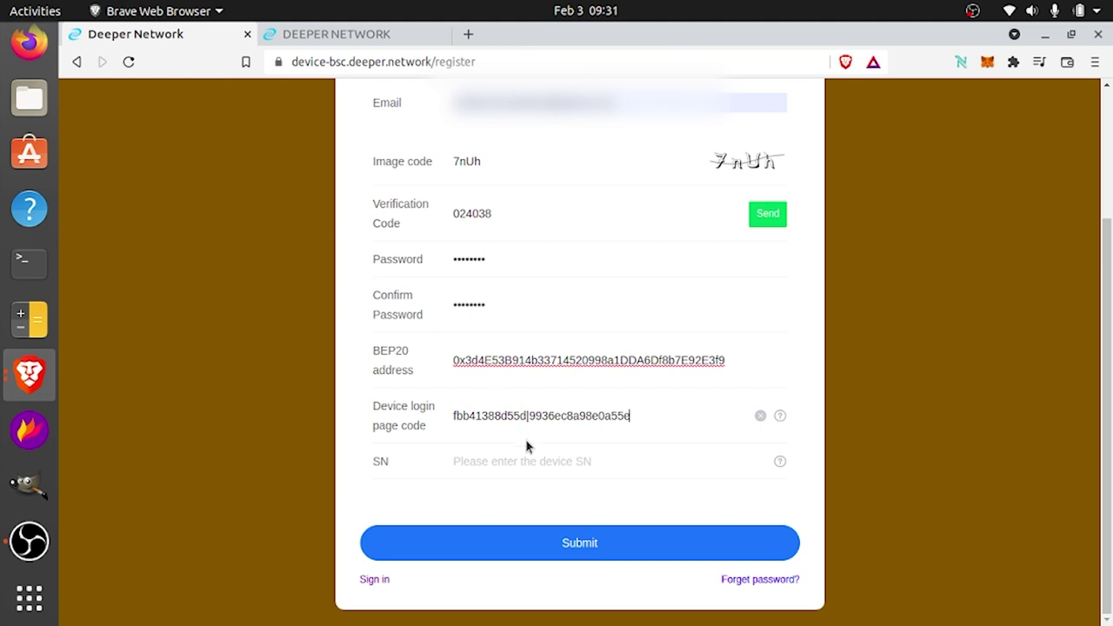
left_click(514, 461)
key("ctrl+v")
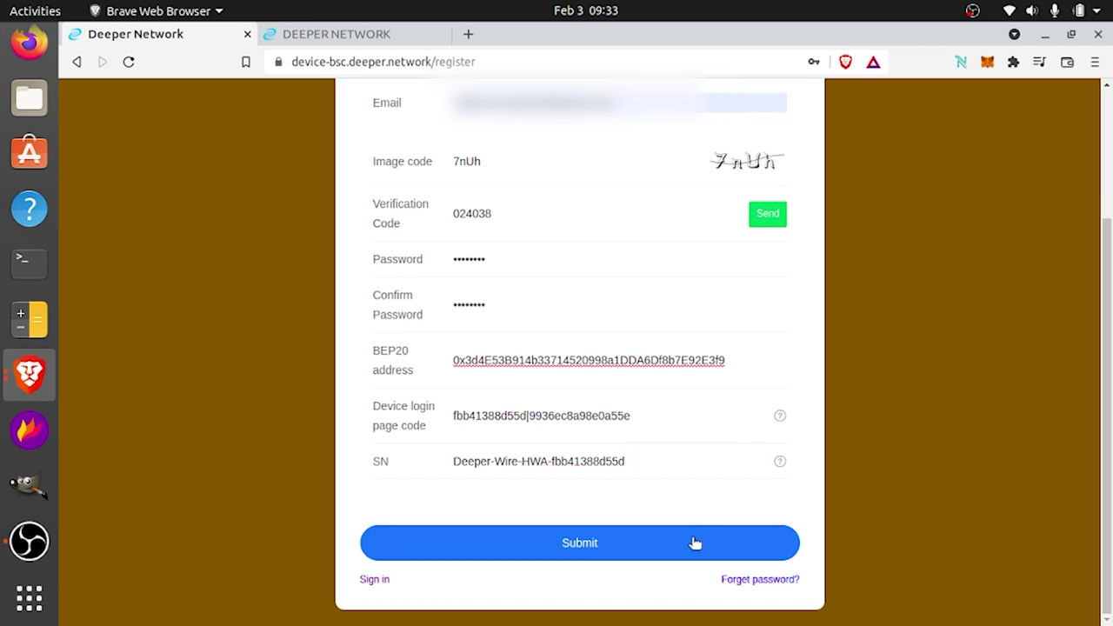
left_click(698, 541)
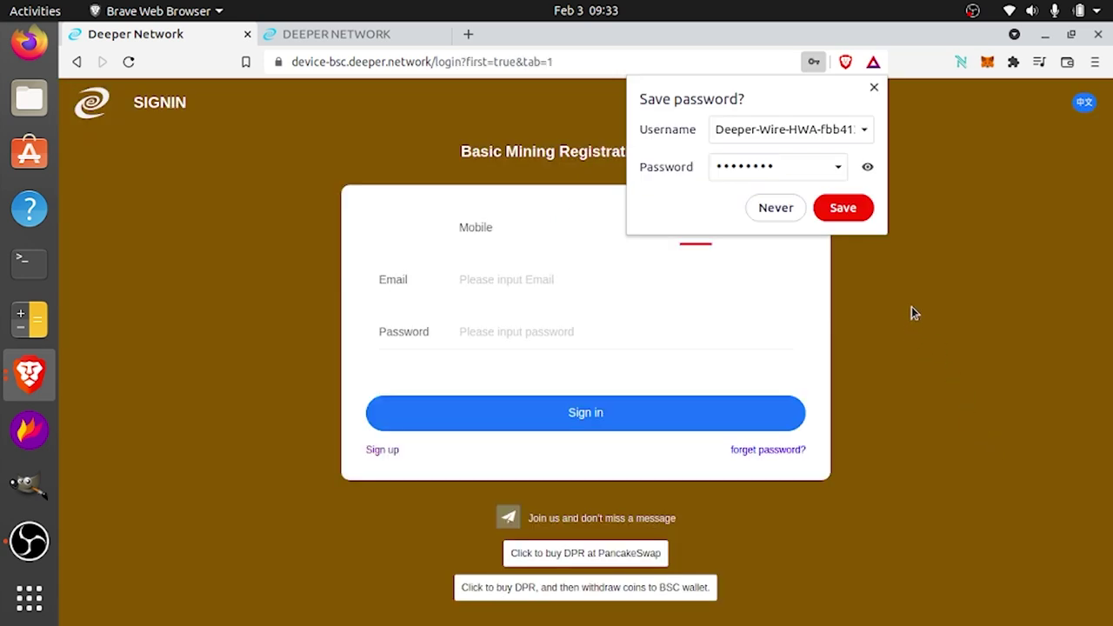
- Sign in to the BSC portal and start a new Deeper Chain wallet, acknowledging the mnemonic warnings
left_click(873, 88)
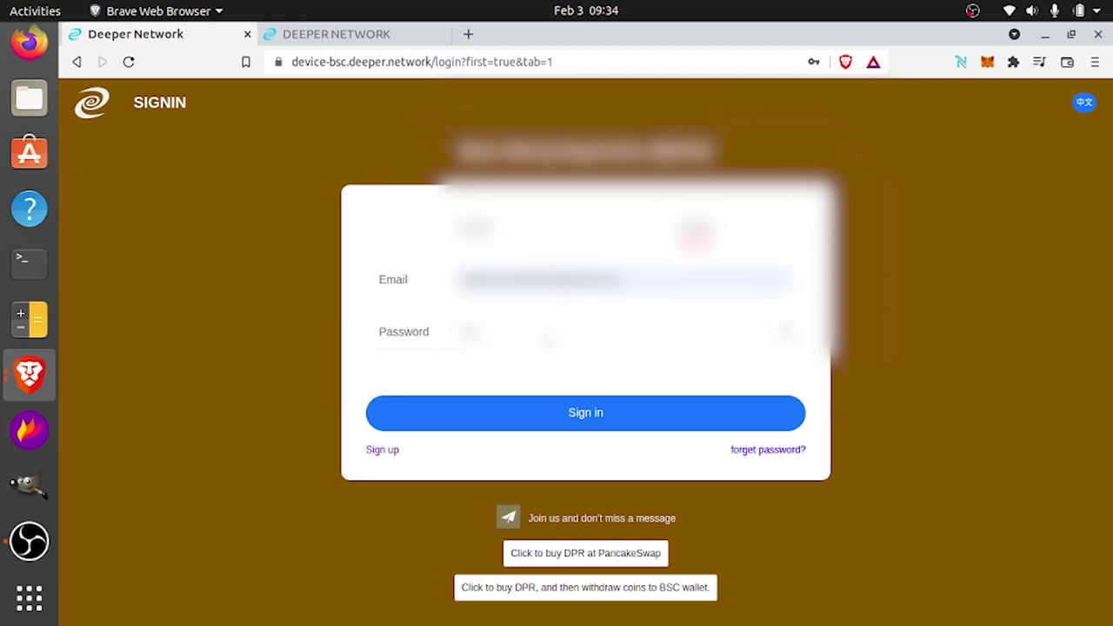
key("Return")
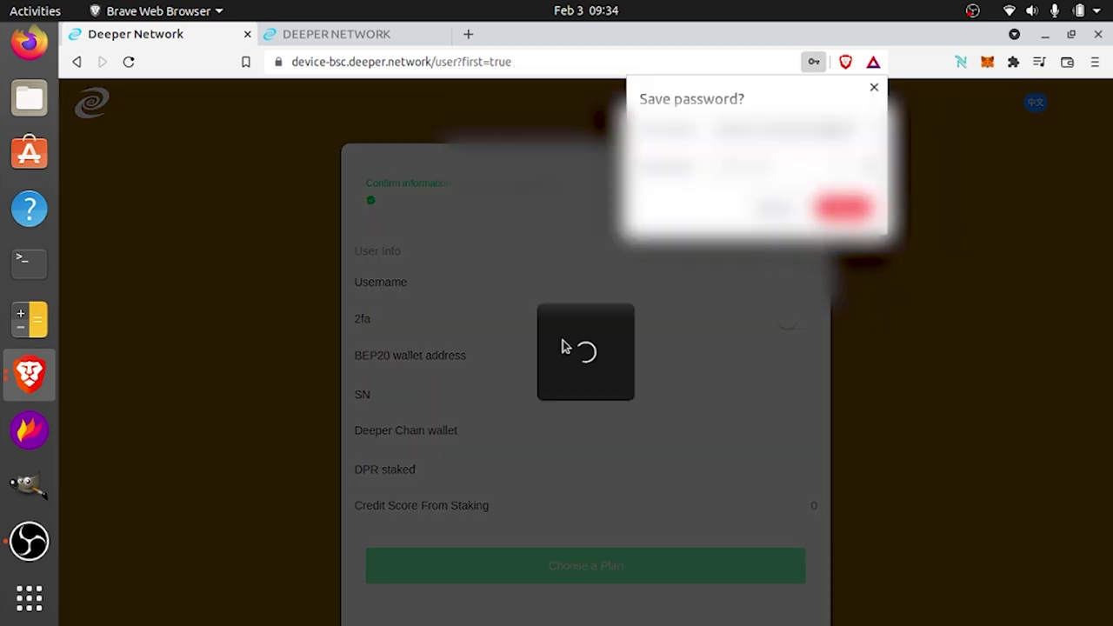
left_click(875, 85)
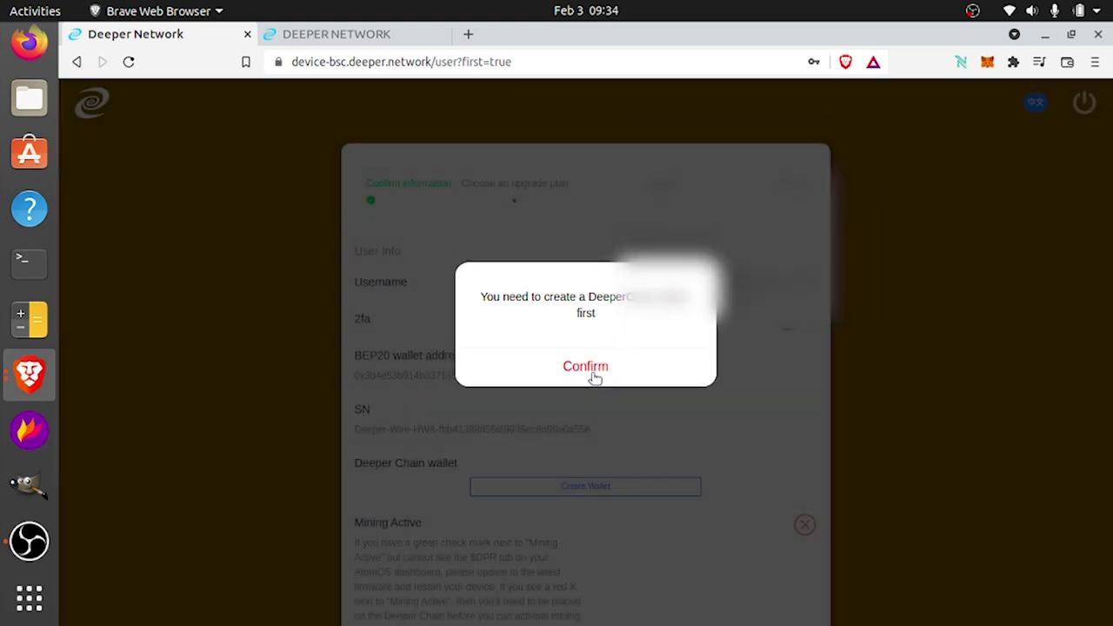
left_click(594, 370)
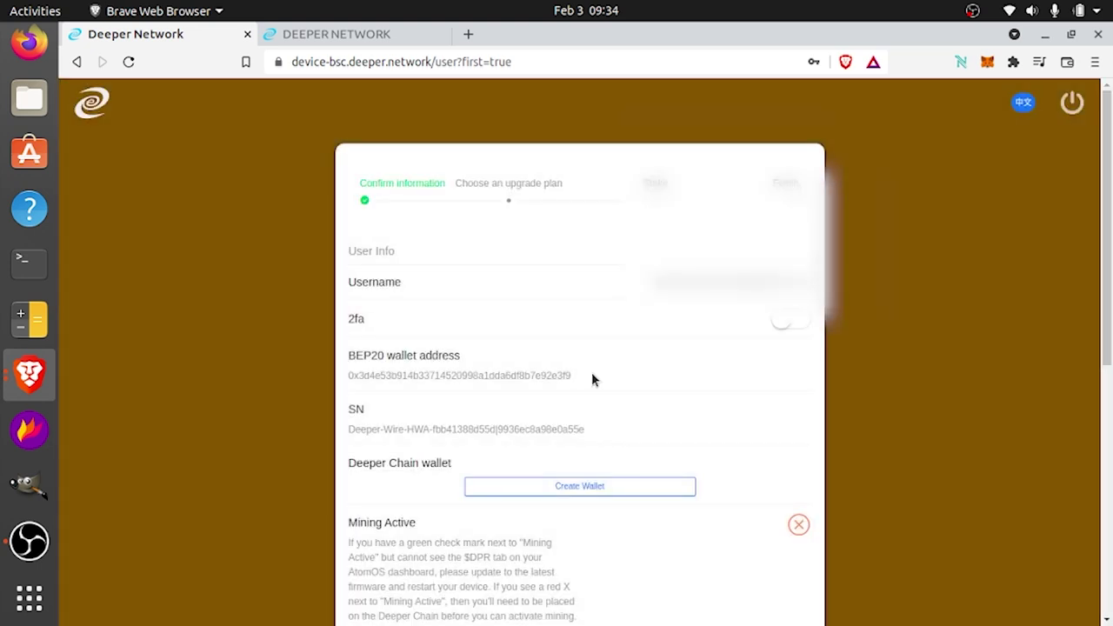
scroll(591, 379, "down", 2)
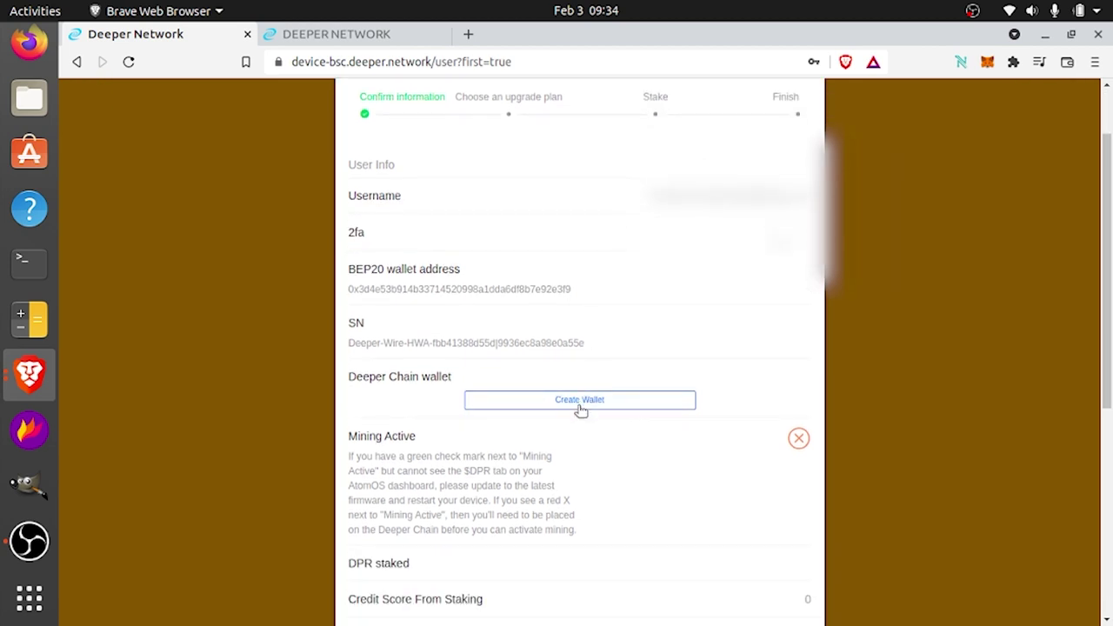
left_click(639, 407)
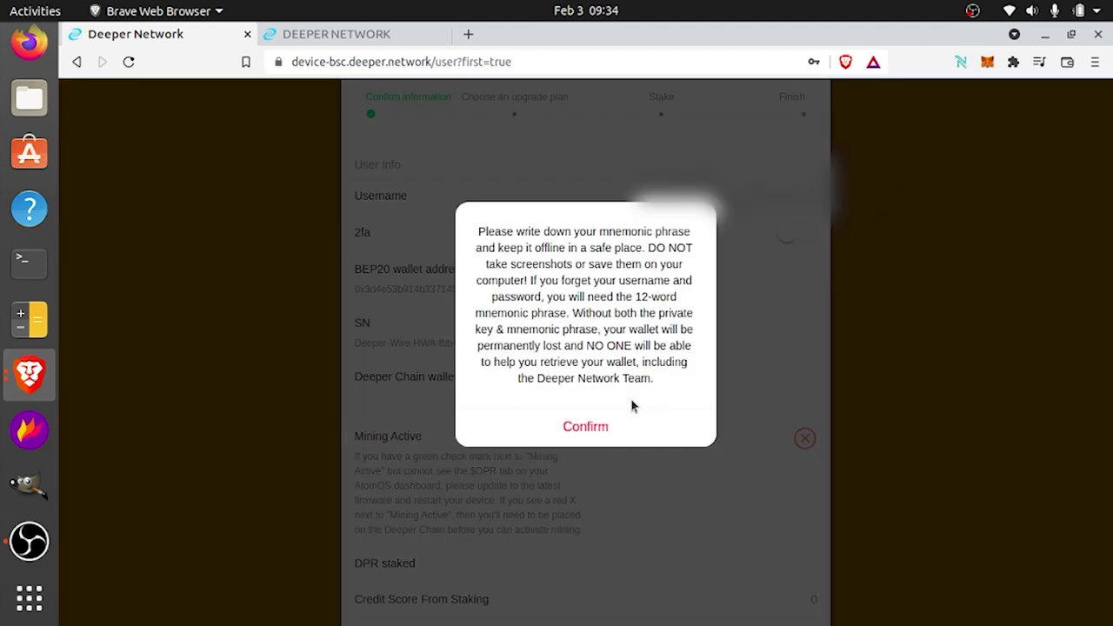
left_click(598, 427)
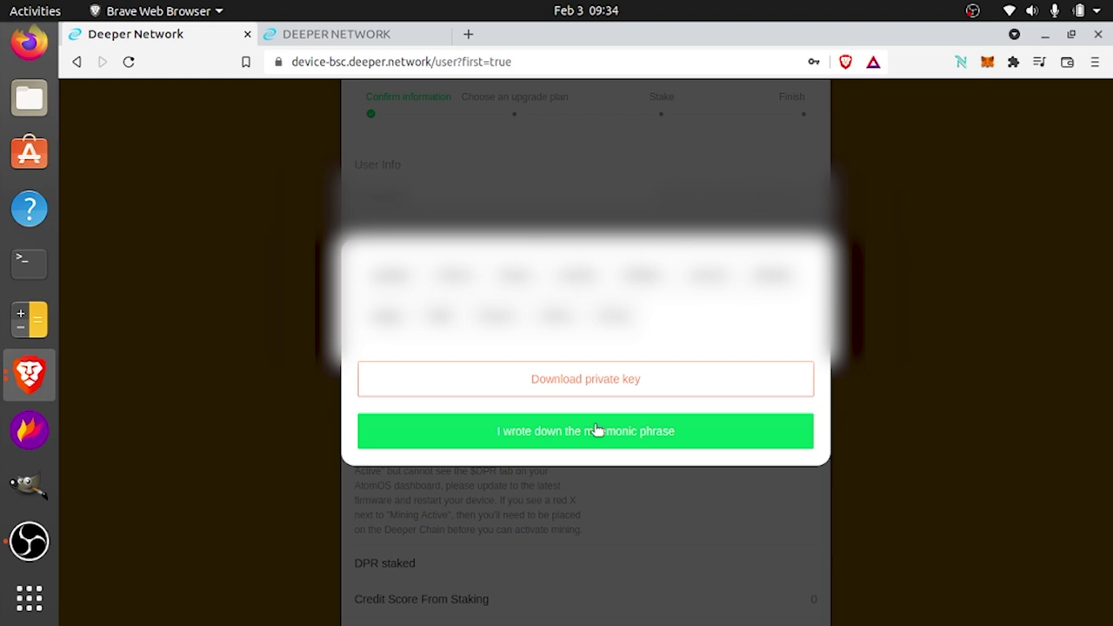
left_click(596, 429)
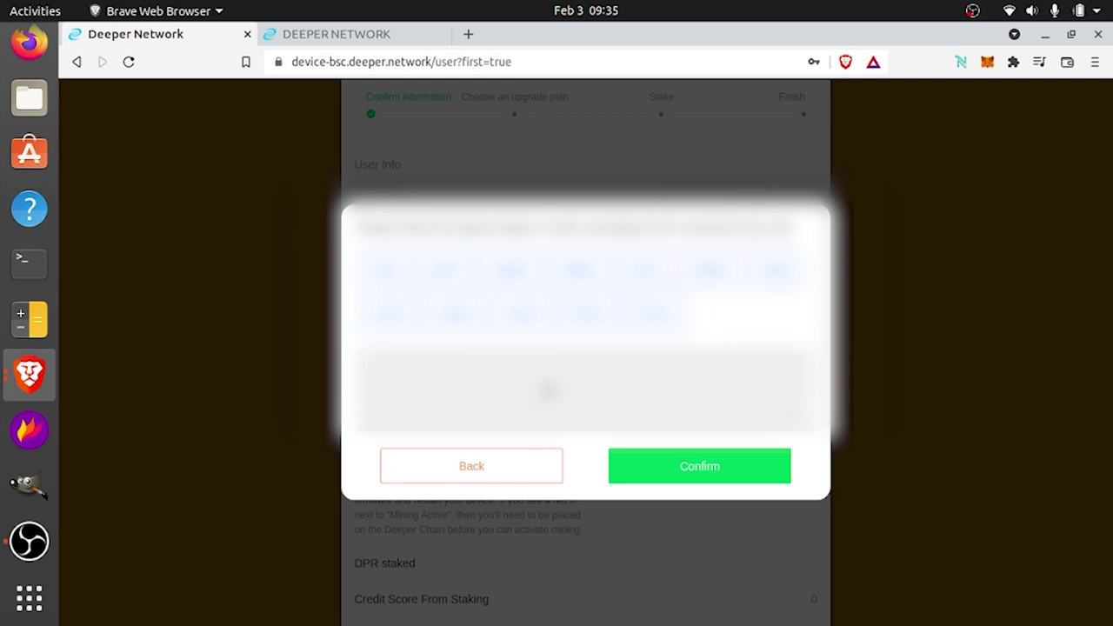
- Re-select the 12 mnemonic words in order and confirm the phrase
left_click(513, 274)
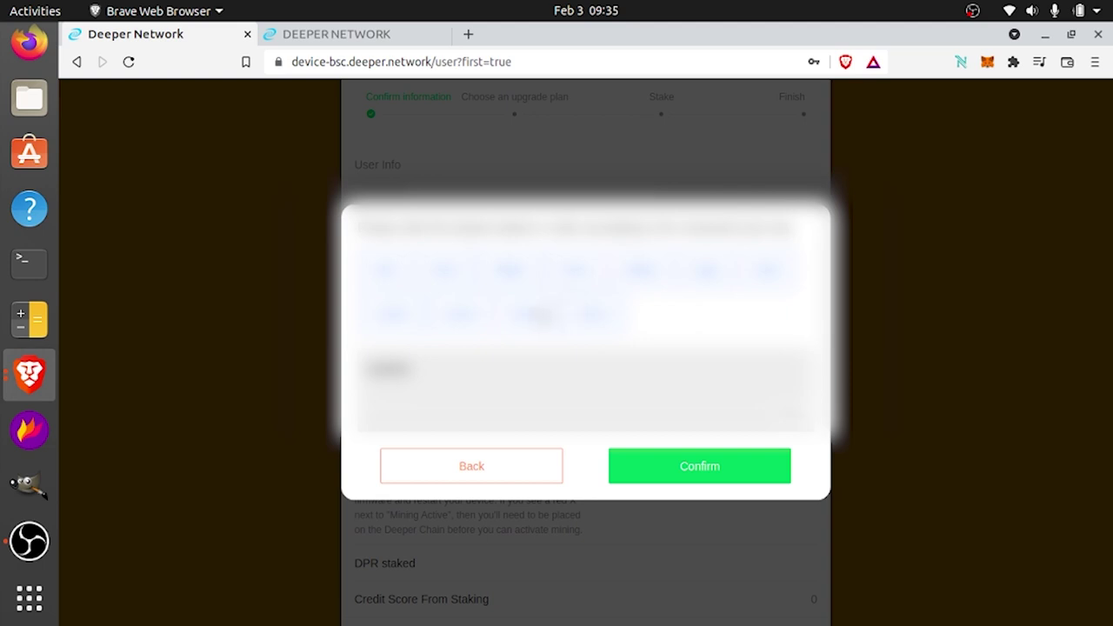
left_click(513, 270)
left_click(444, 271)
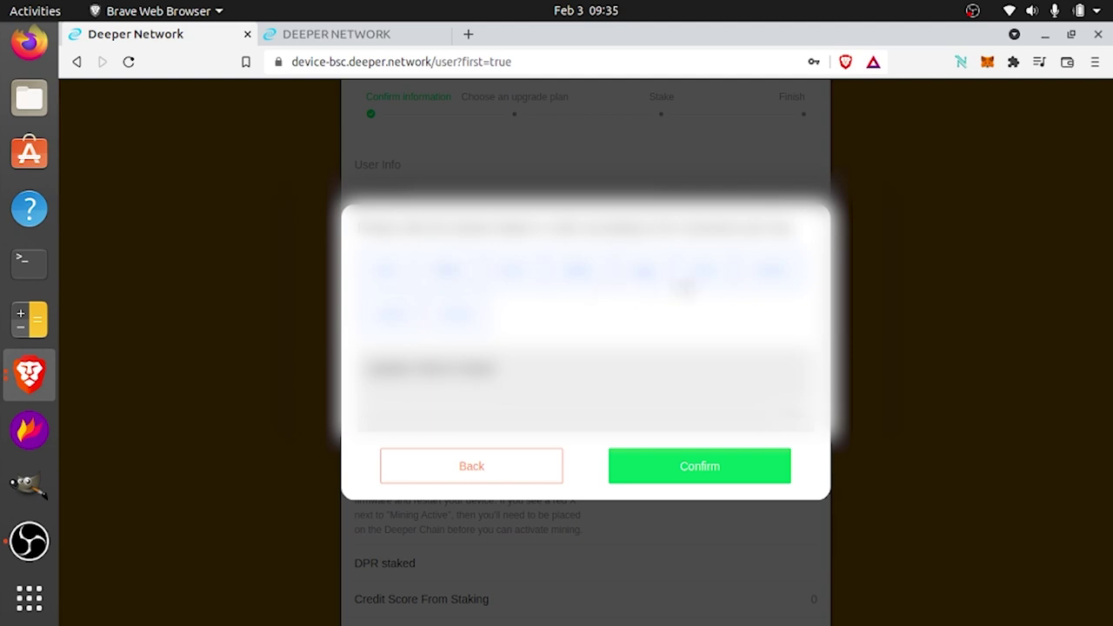
left_click(454, 314)
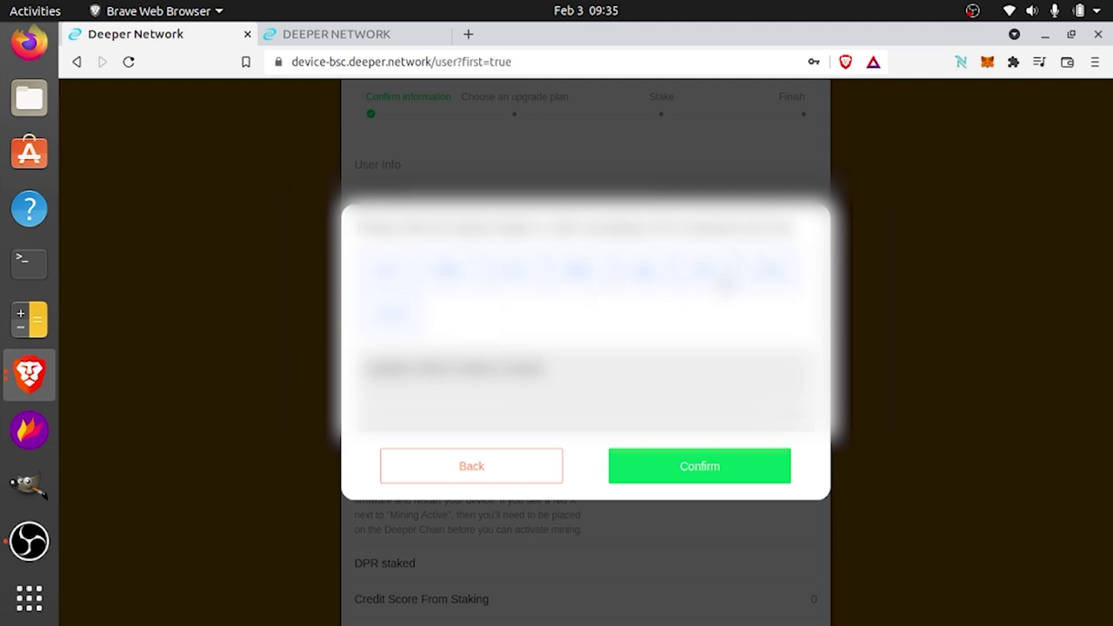
left_click(448, 269)
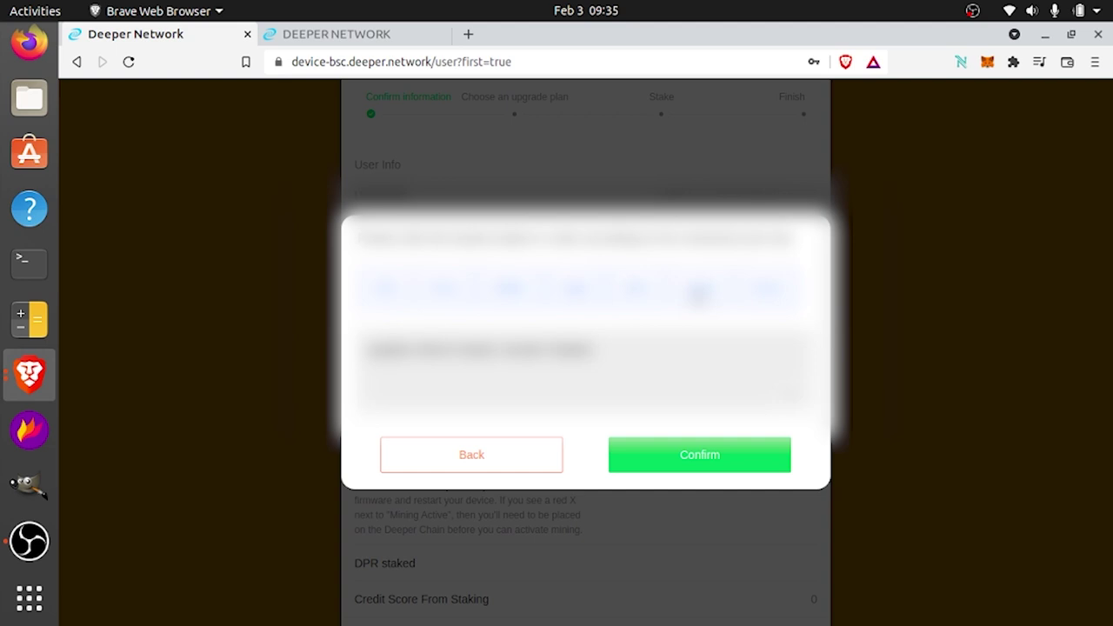
left_click(700, 293)
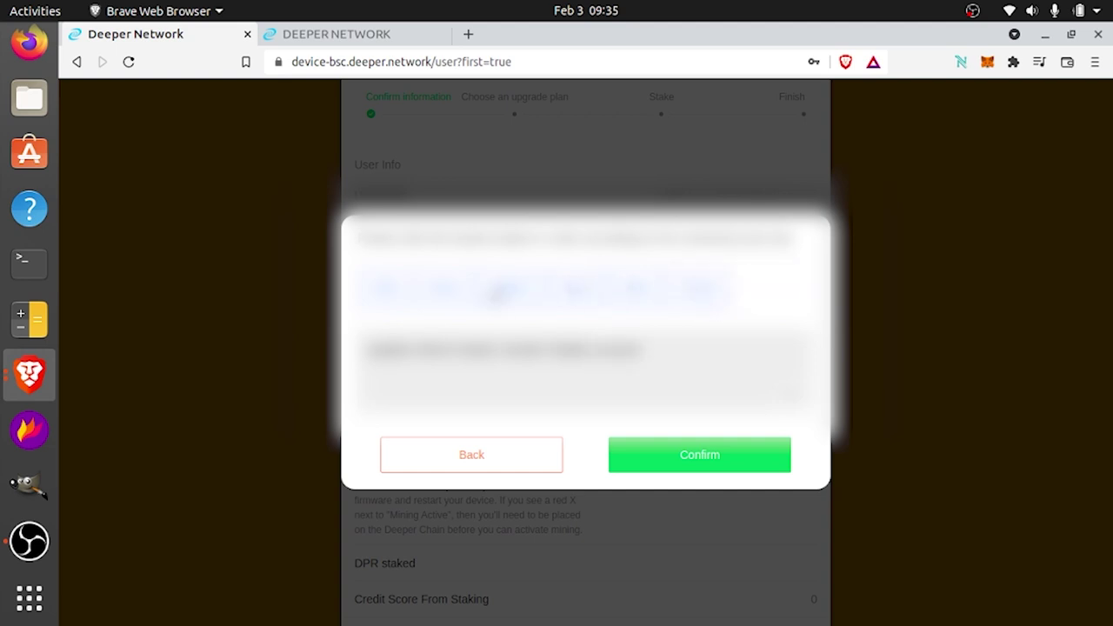
left_click(499, 294)
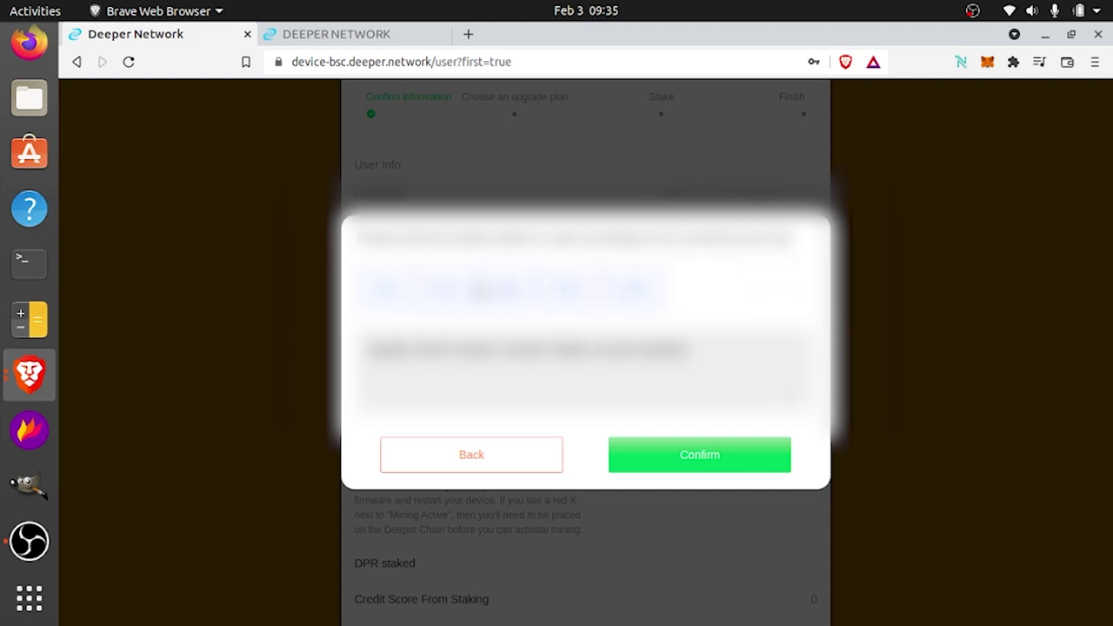
left_click(466, 294)
left_click(406, 292)
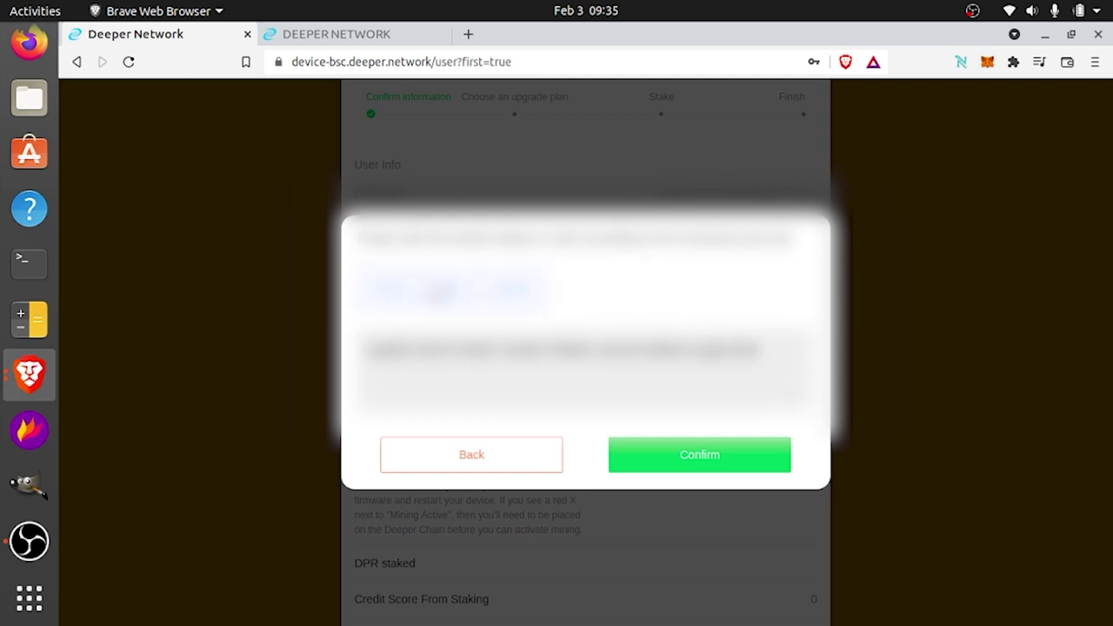
left_click(499, 294)
left_click(448, 288)
left_click(388, 285)
left_click(701, 455)
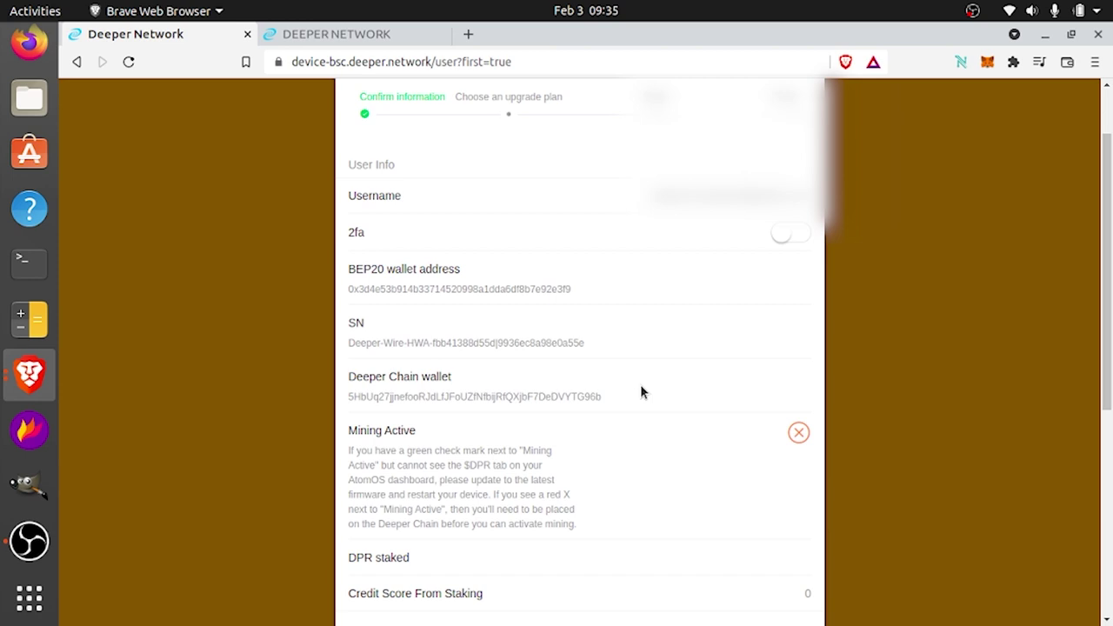
- Compare credit levels 100 to 800 under Choose a Plan, leaving credit at 100 (6000 DPR, 20% APR)
scroll(640, 392, "down", 3)
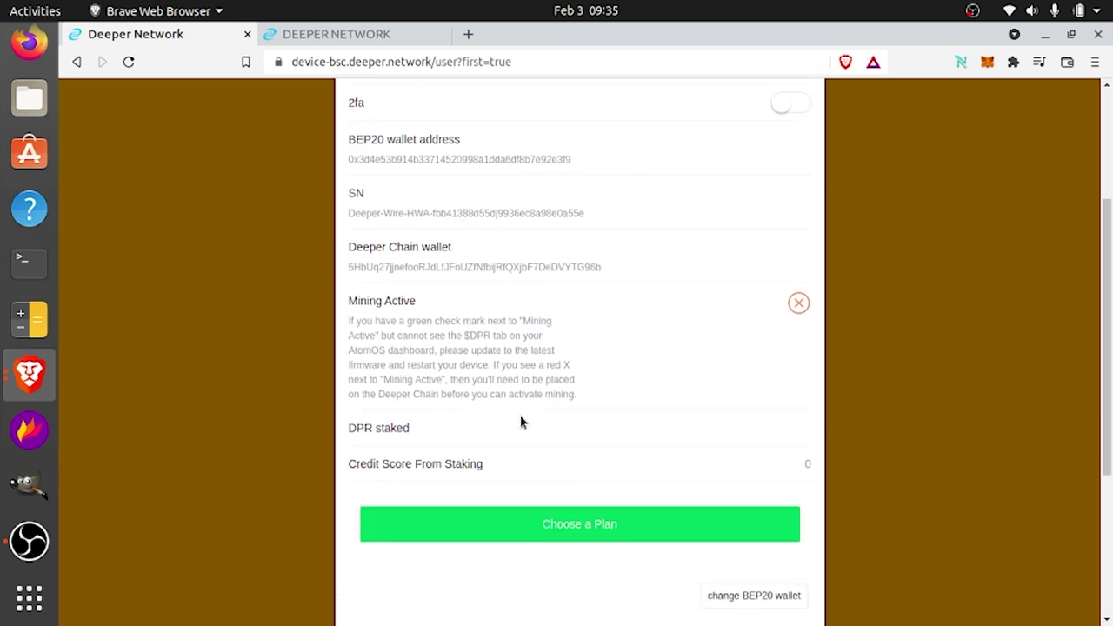
left_click(630, 529)
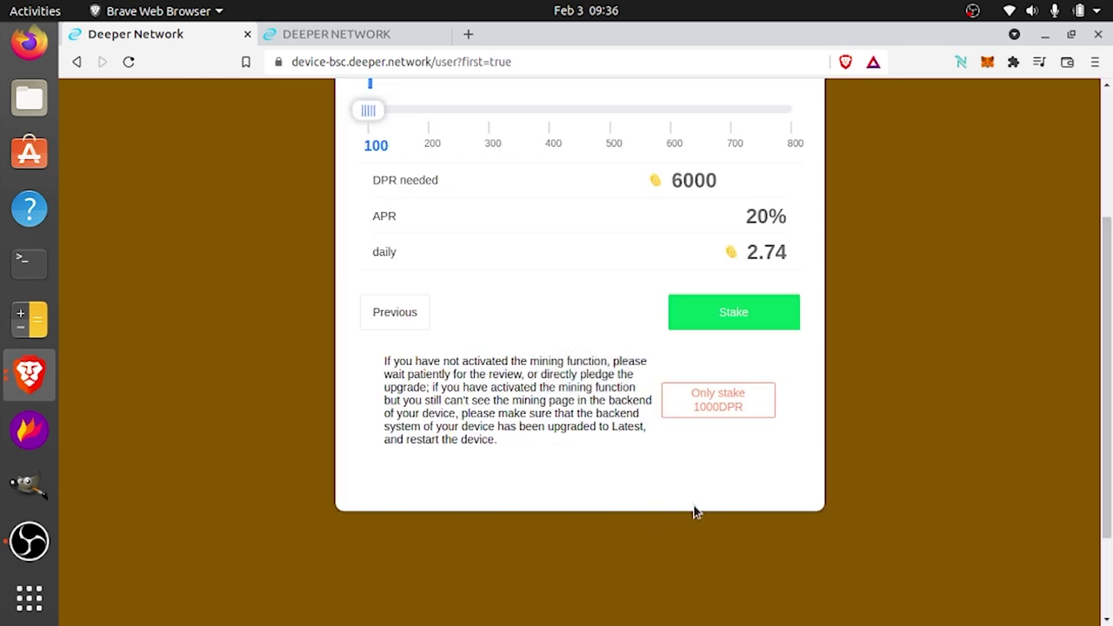
scroll(696, 513, "up", 3)
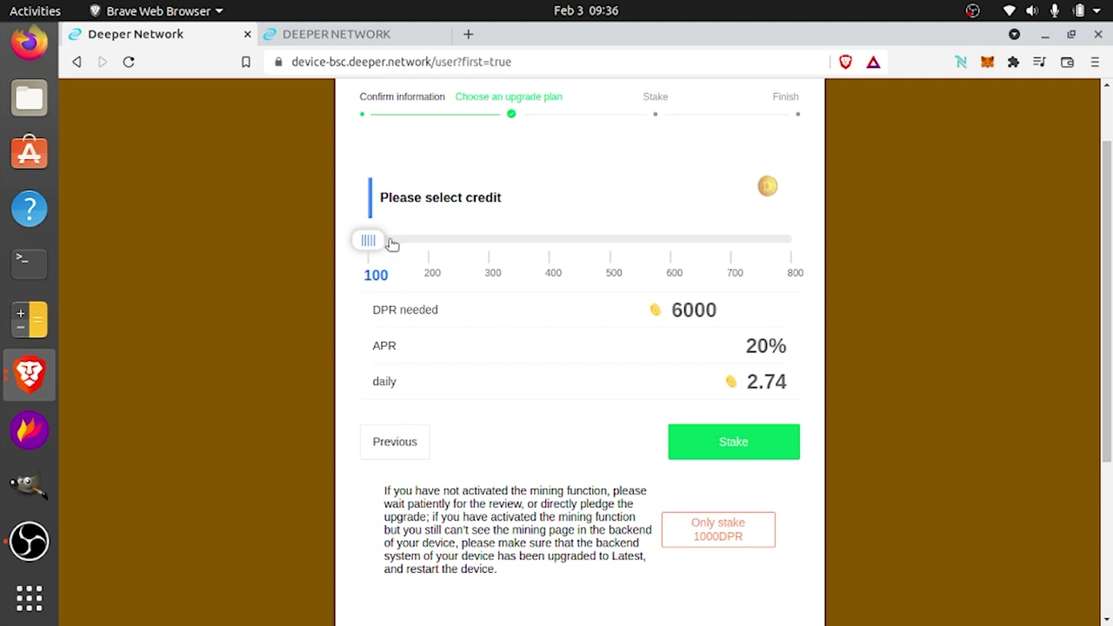
left_click(419, 263)
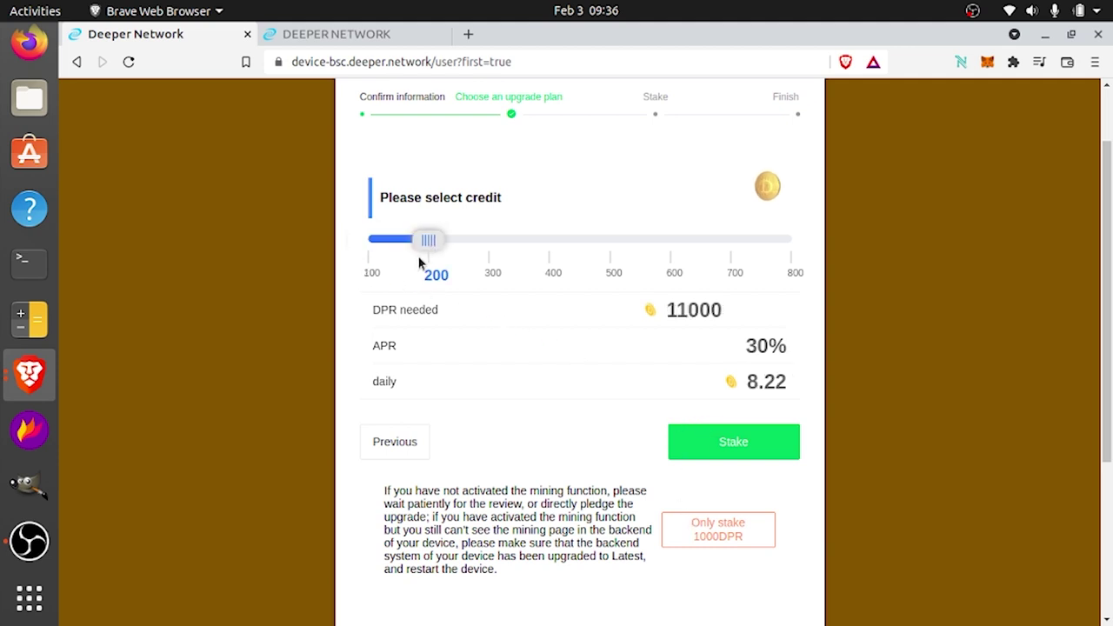
left_click_drag(402, 260, 799, 278)
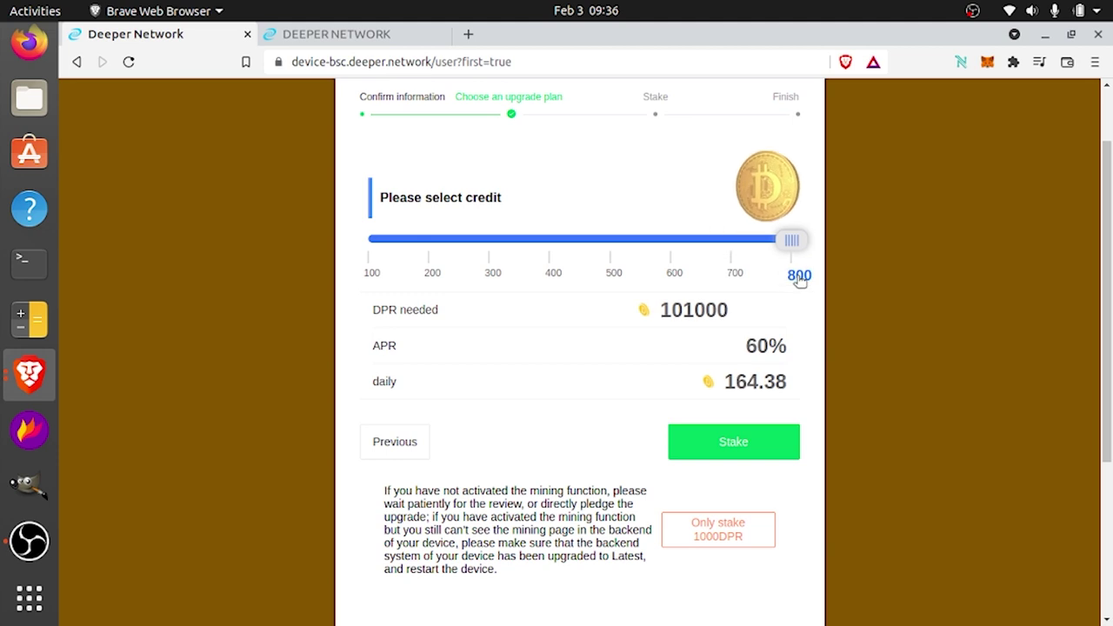
left_click_drag(734, 381, 797, 390)
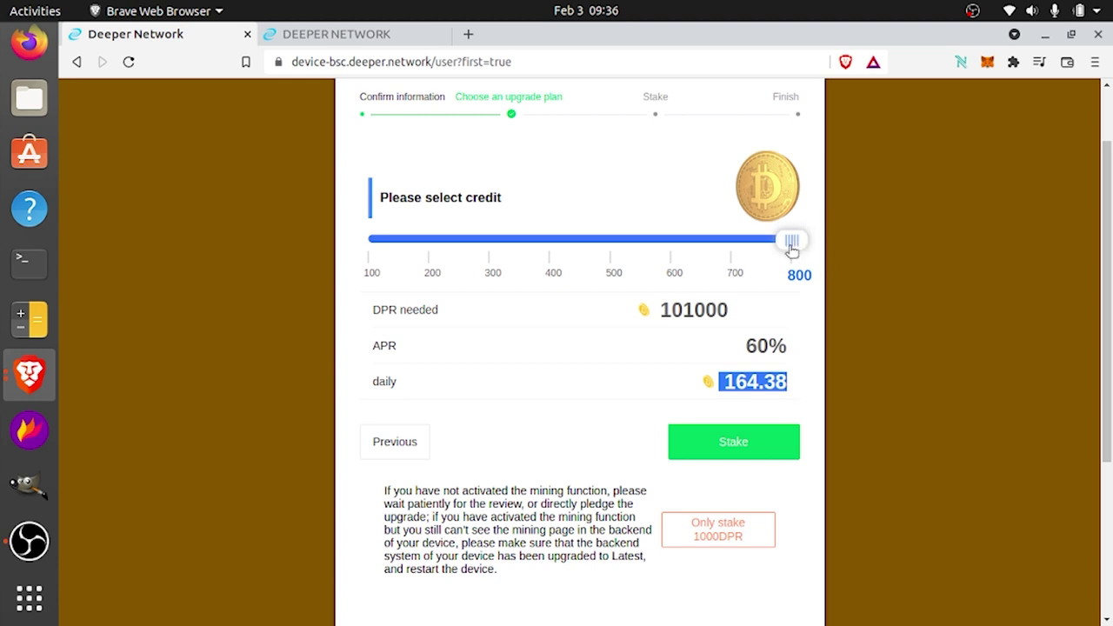
left_click_drag(792, 249, 391, 256)
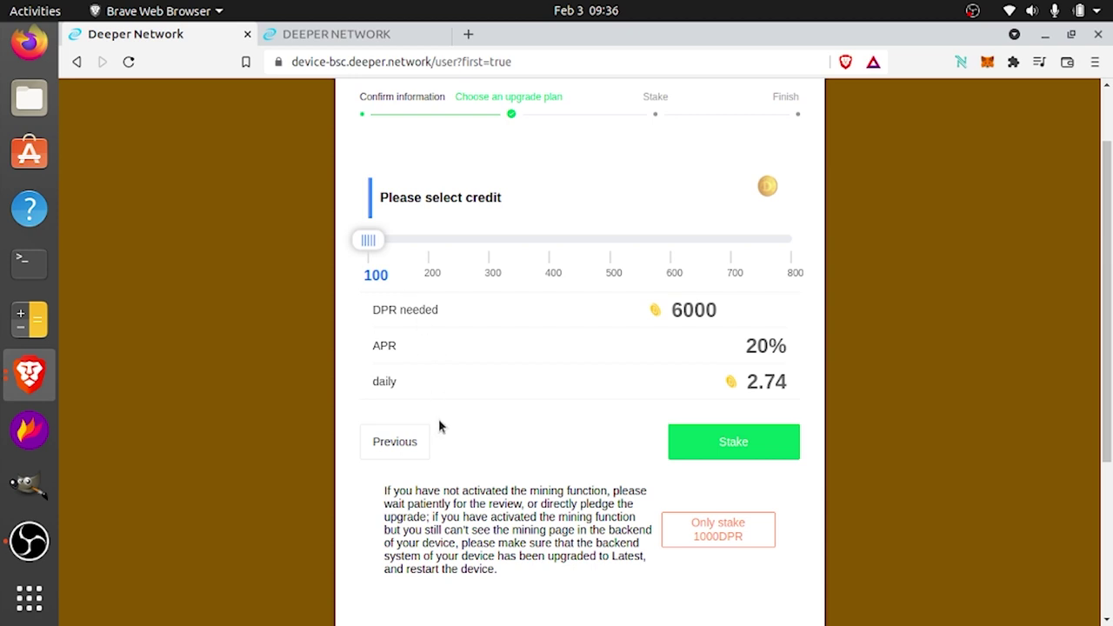
scroll(444, 427, "down", 1)
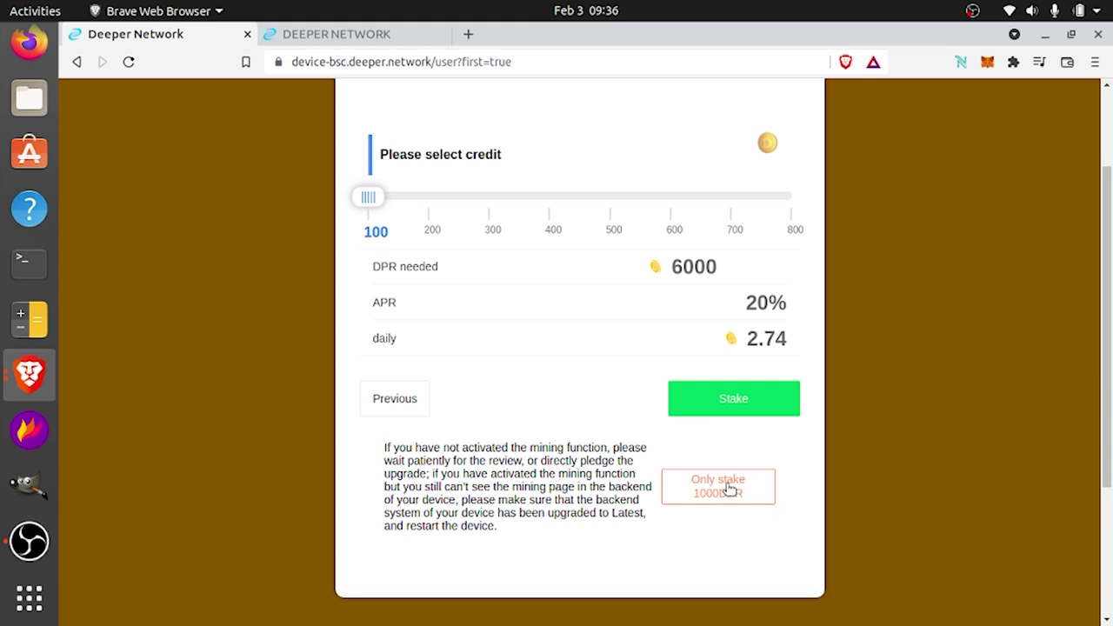
scroll(701, 498, "up", 2)
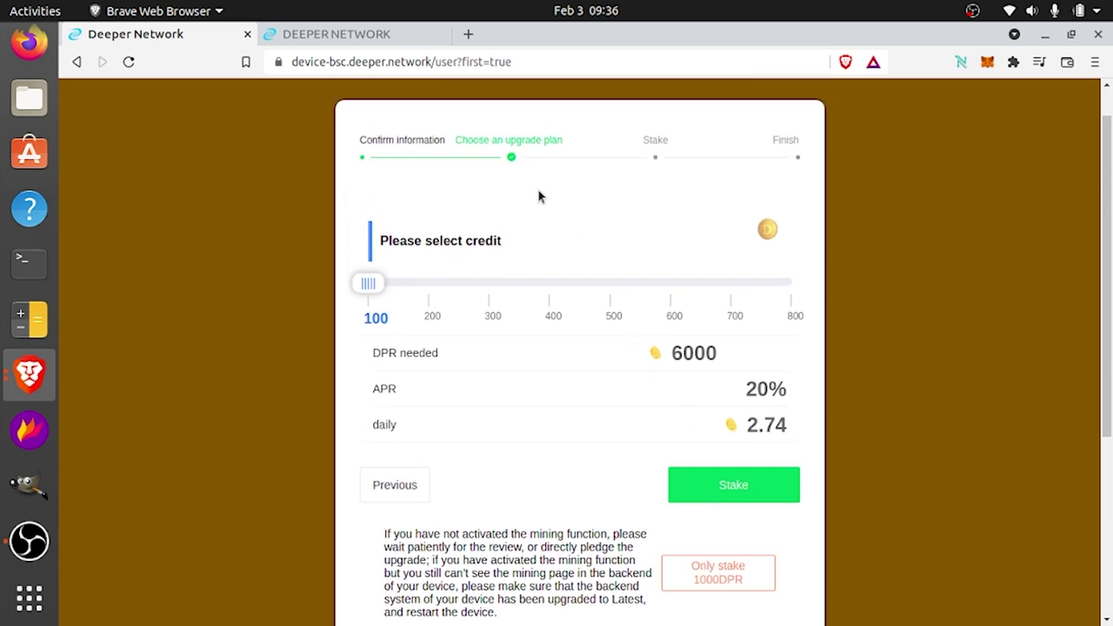
scroll(633, 398, "down", 3)
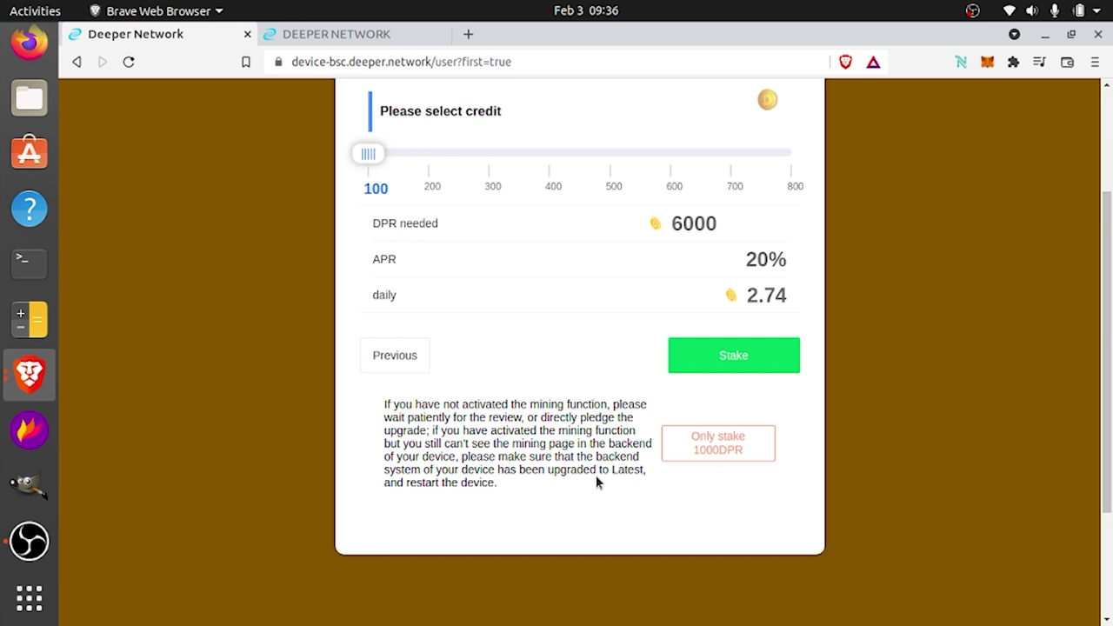
- Choose to stake 1000 DPR and connect the MetaMask wallet account to the portal
left_click(726, 454)
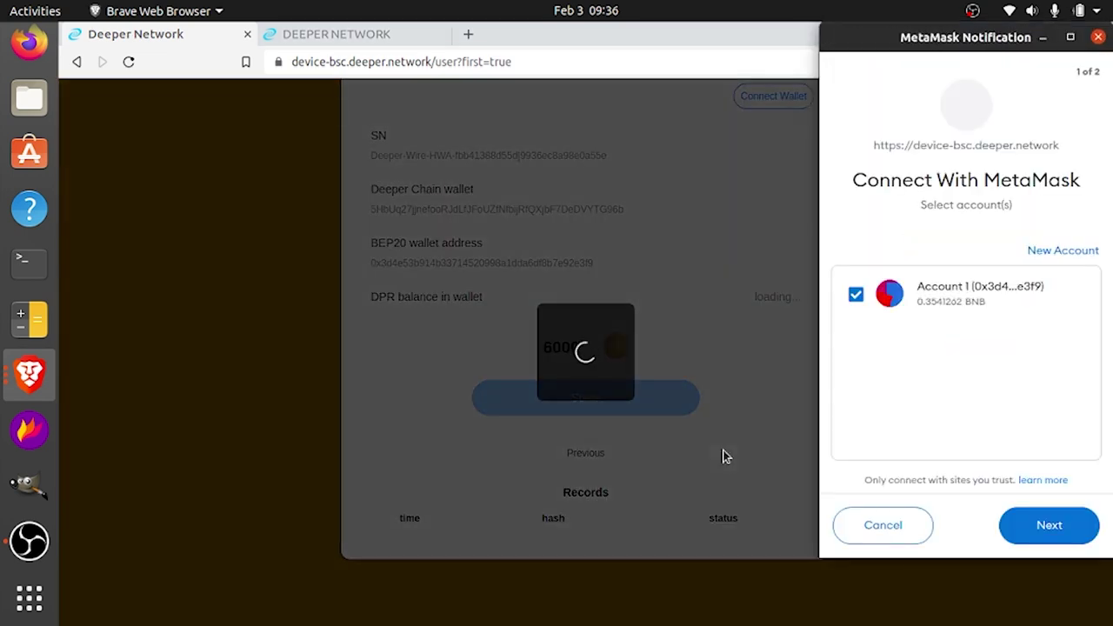
left_click(1063, 526)
left_click(1062, 526)
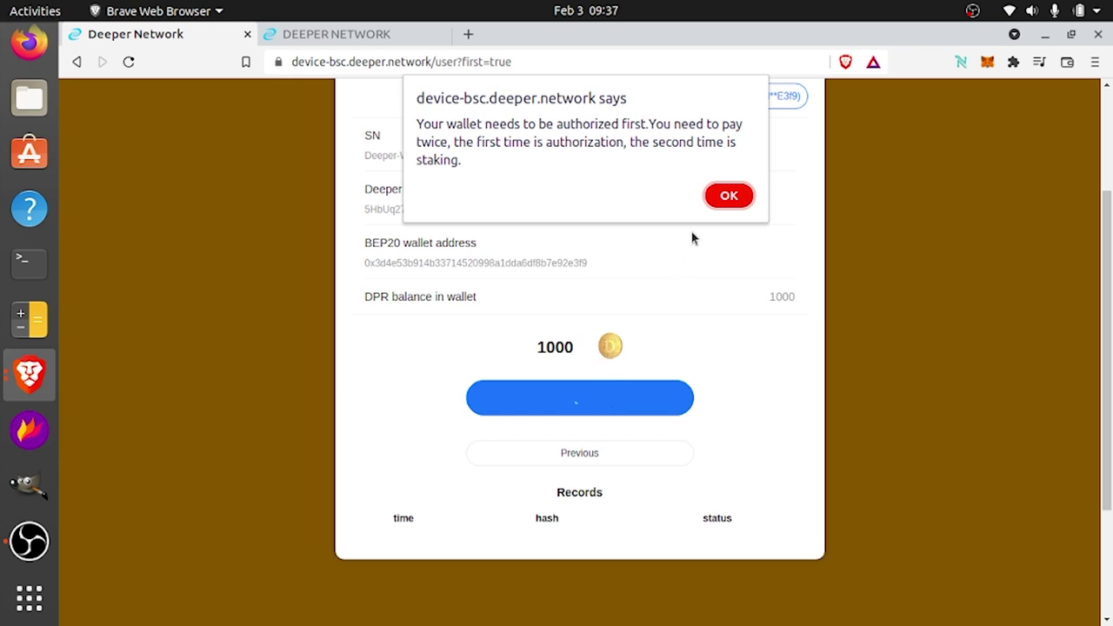
- Grant the contract access to DPR and approve the transaction at a 0.00173194 BNB gas fee
left_click(739, 197)
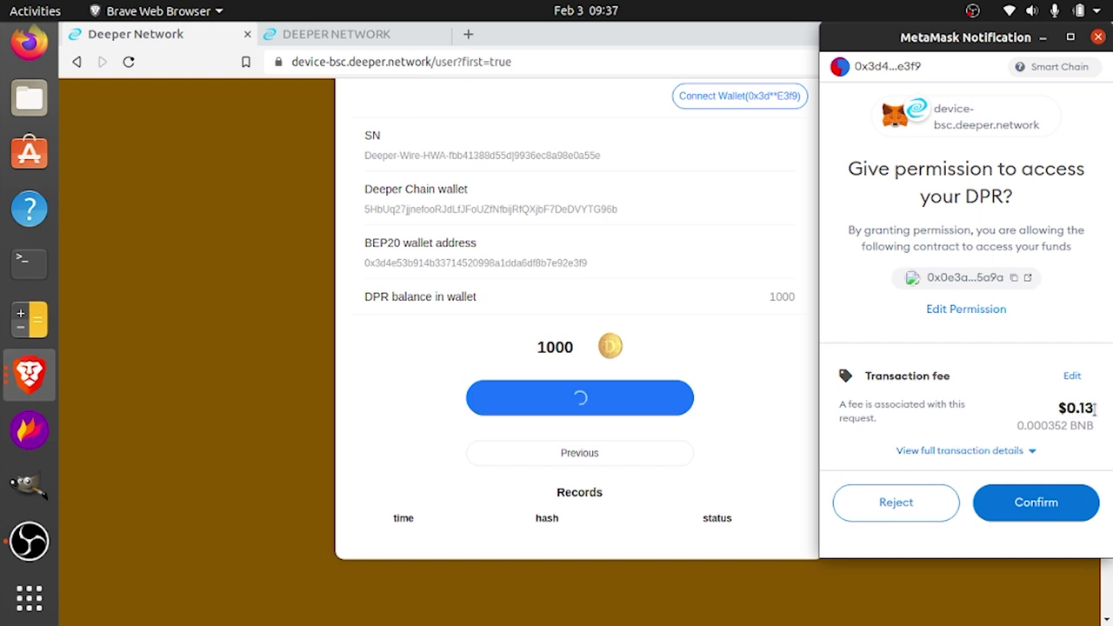
left_click(1082, 515)
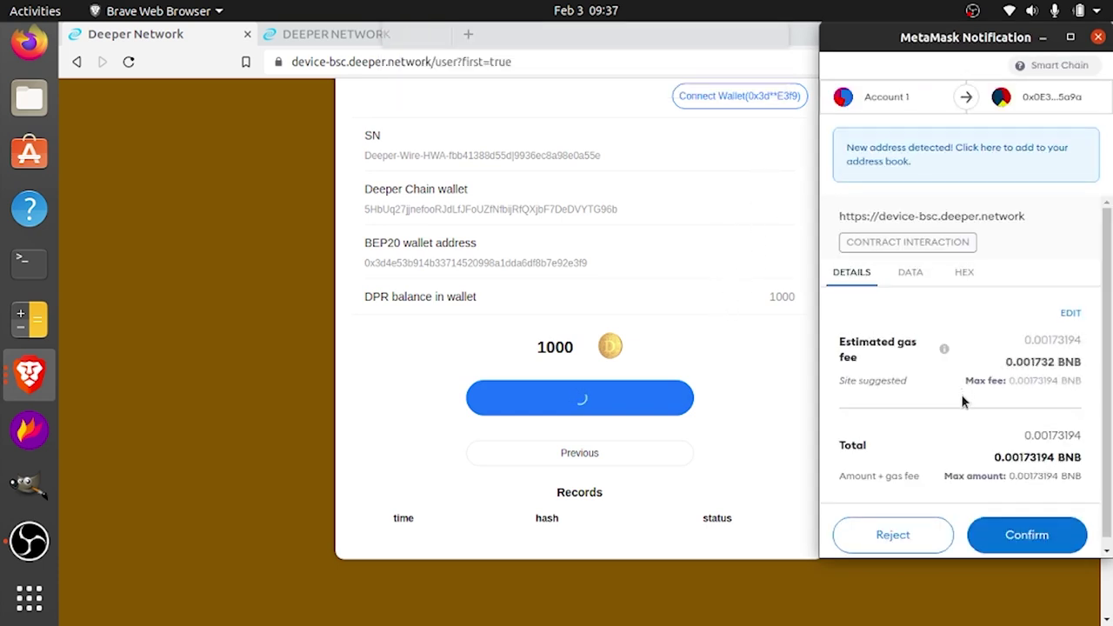
scroll(947, 443, "down", 1)
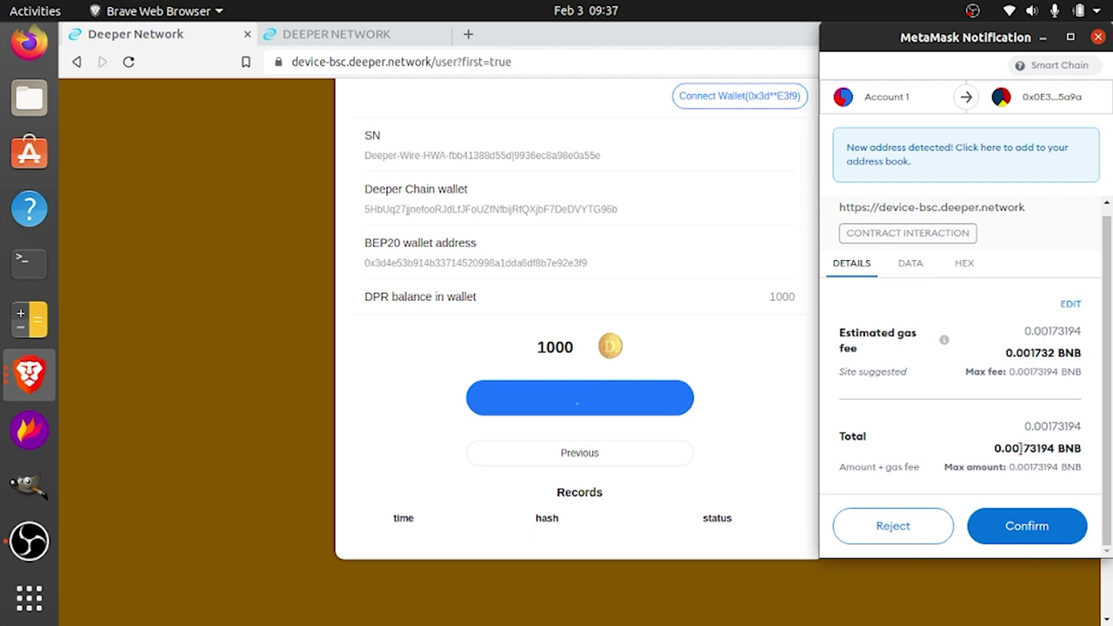
left_click(1021, 539)
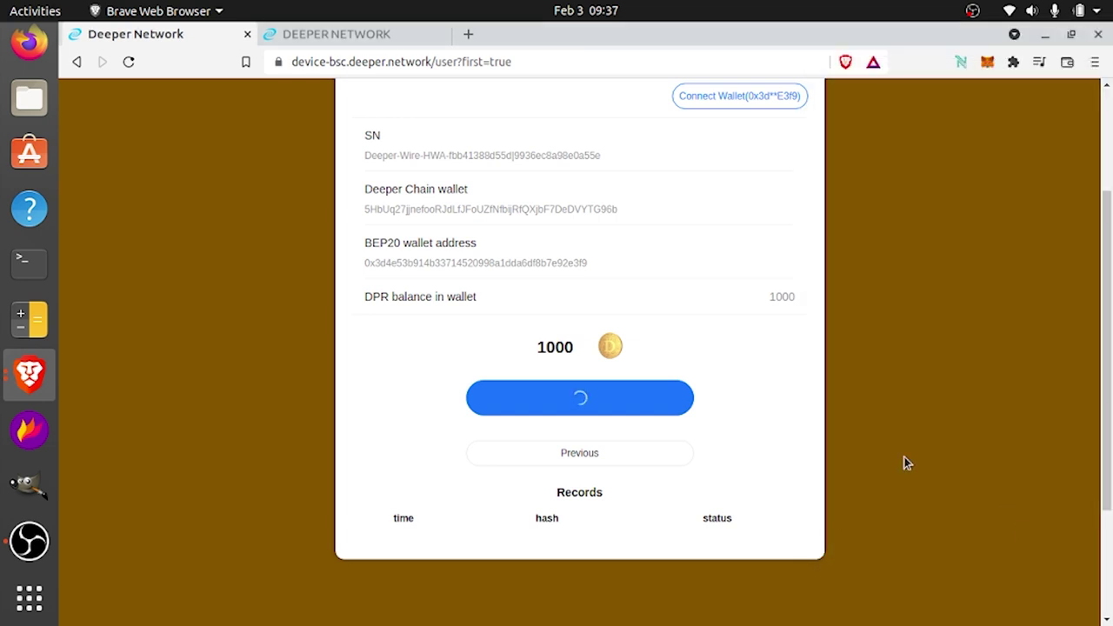
- Open CoinMarketCap in a new tab and go to the BNB coin page via a search for 'bnb'
left_click(468, 34)
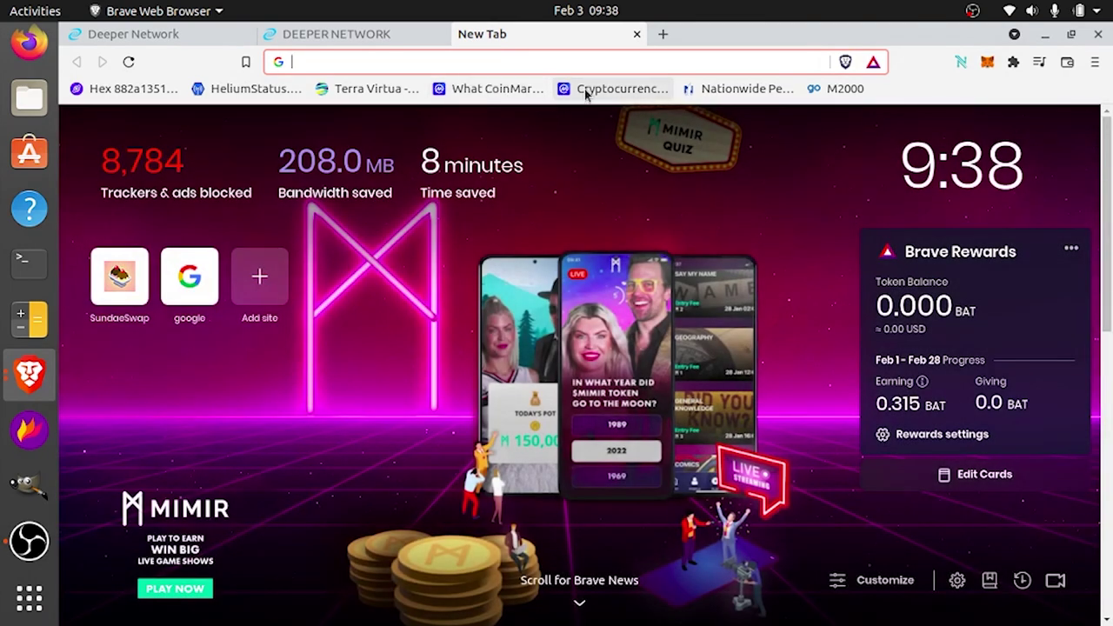
left_click(584, 89)
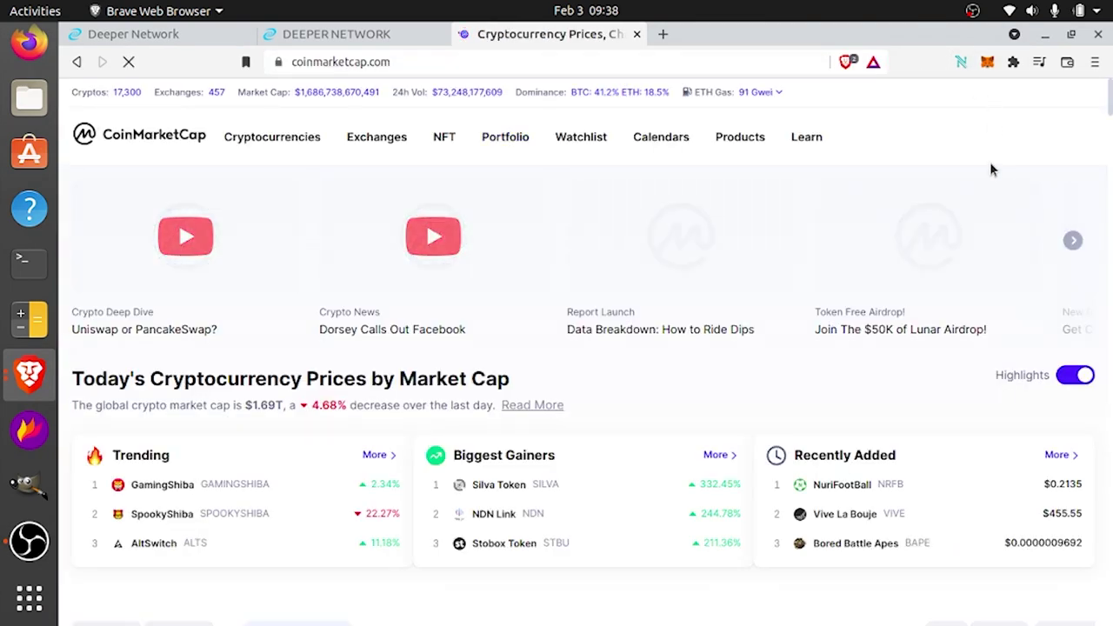
left_click(1026, 137)
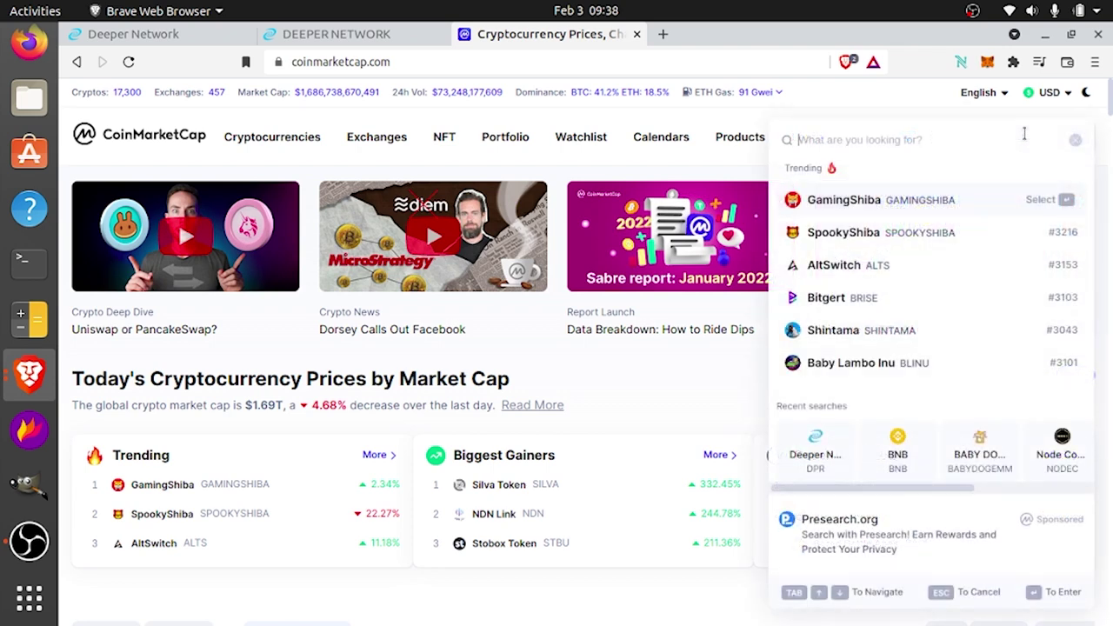
type("bnb")
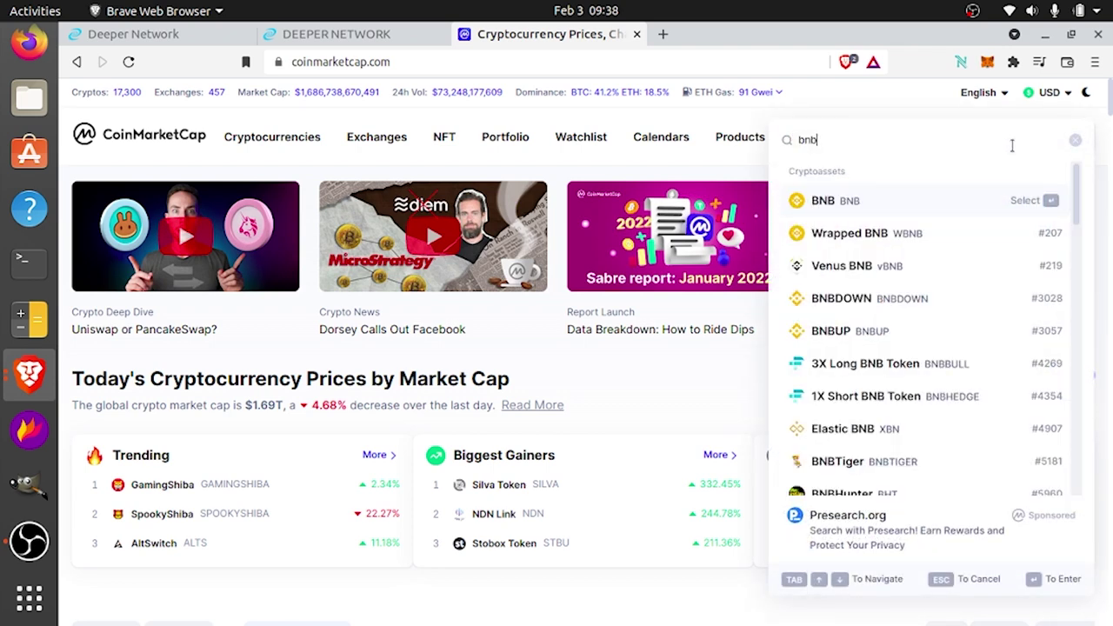
left_click(933, 204)
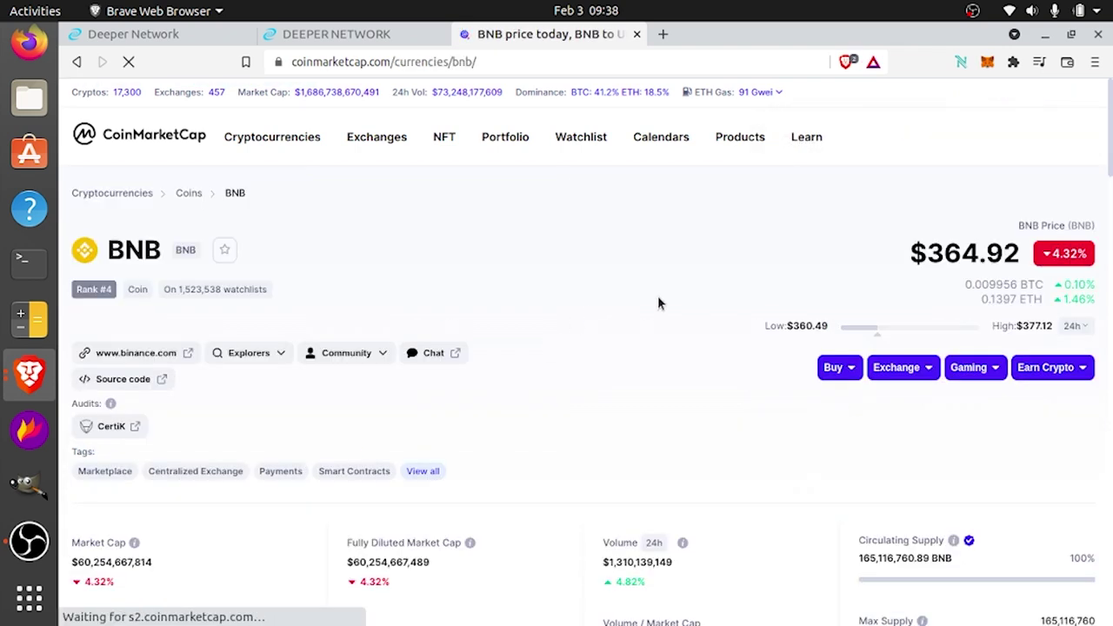
- Convert .0017 BNB to US dollars in the converter, showing 0.62
scroll(770, 317, "down", 7)
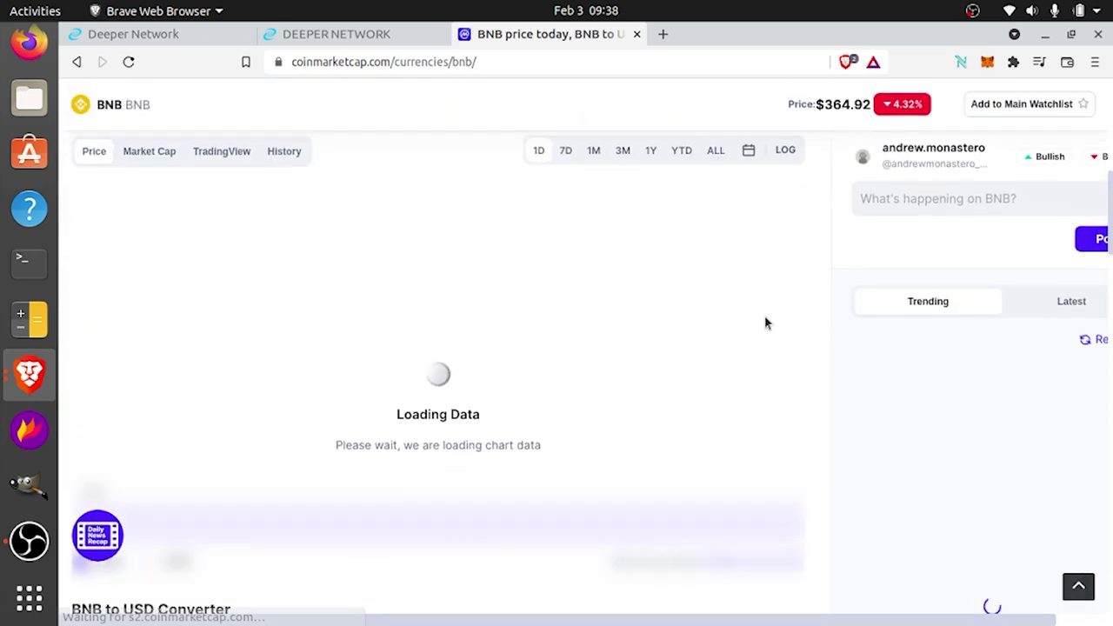
scroll(807, 360, "down", 3)
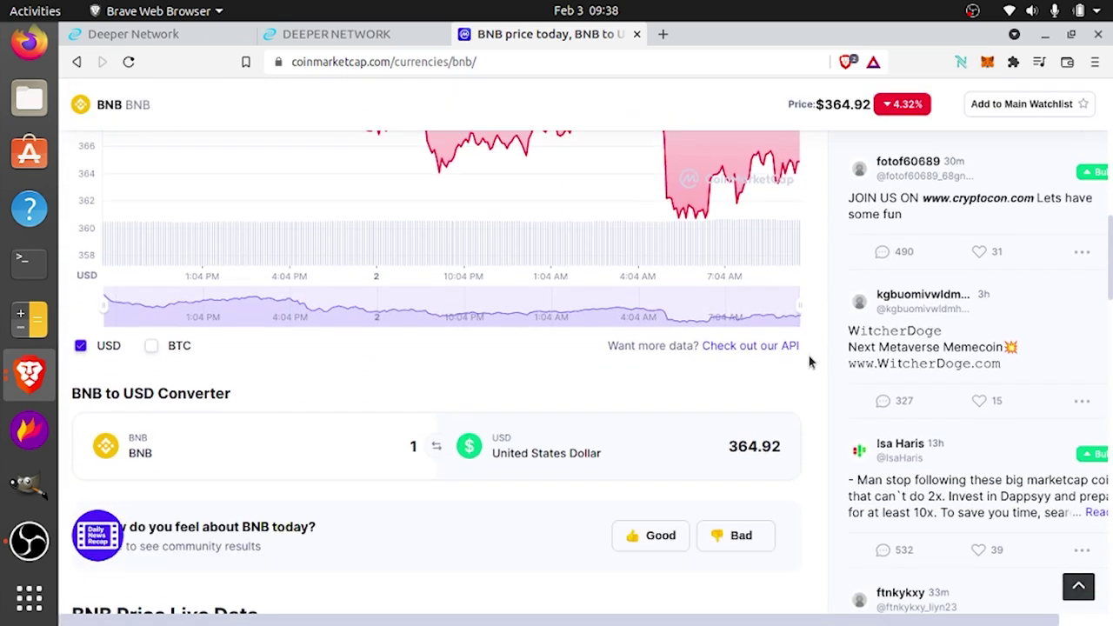
left_click(345, 446)
key("BackSpace")
type(".00")
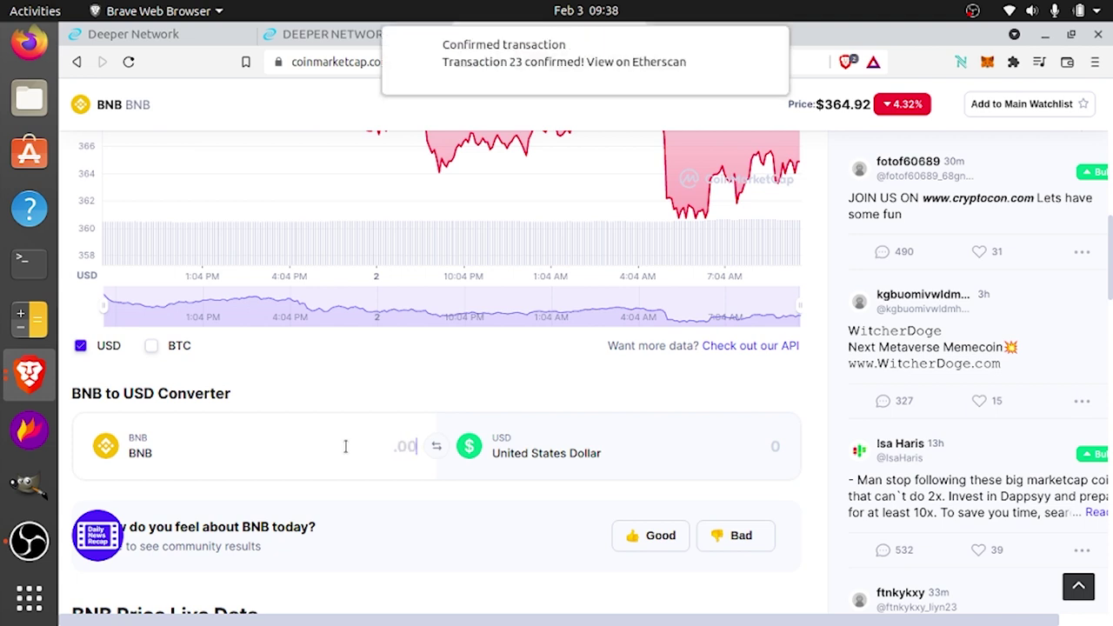
type("17")
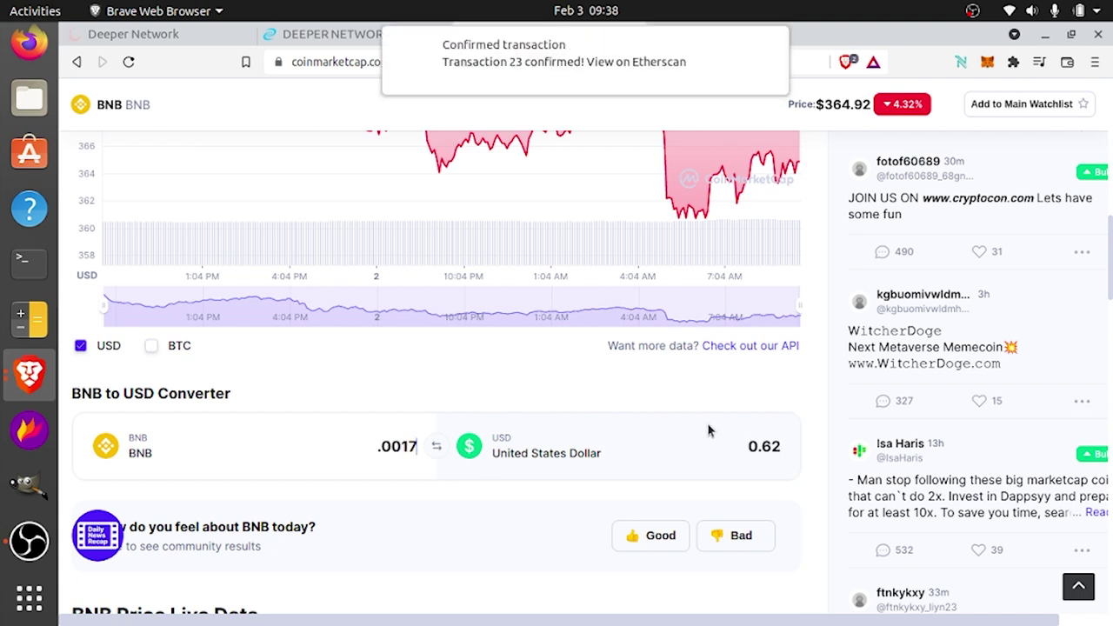
double_click(779, 446)
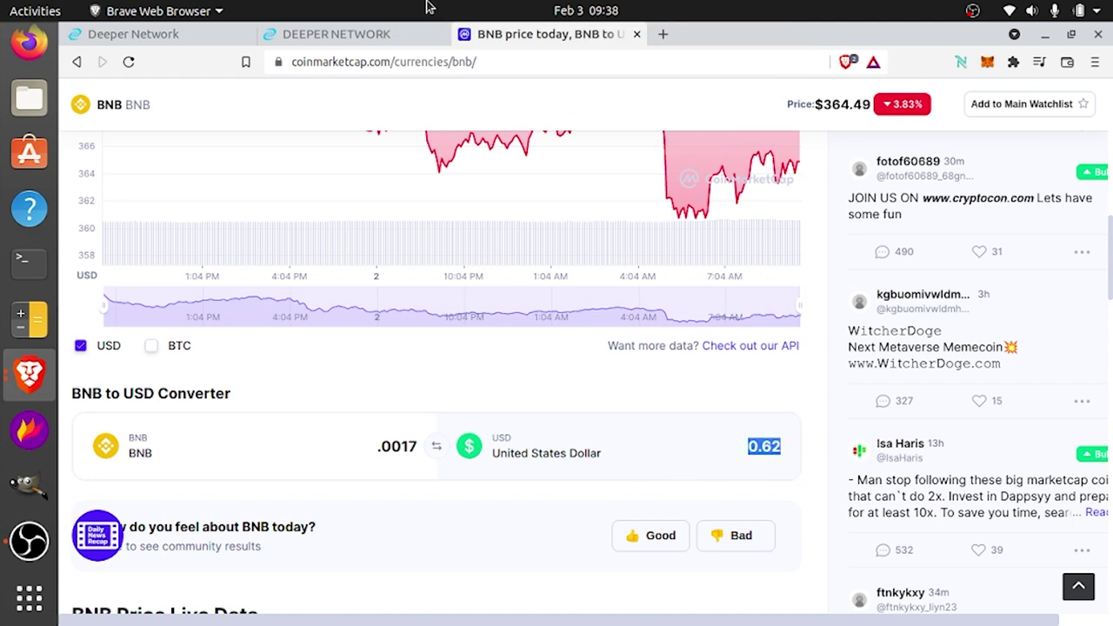
- Return to the Deeper staking portal's User Info and highlight the 1000 DPR staked line
left_click(365, 41)
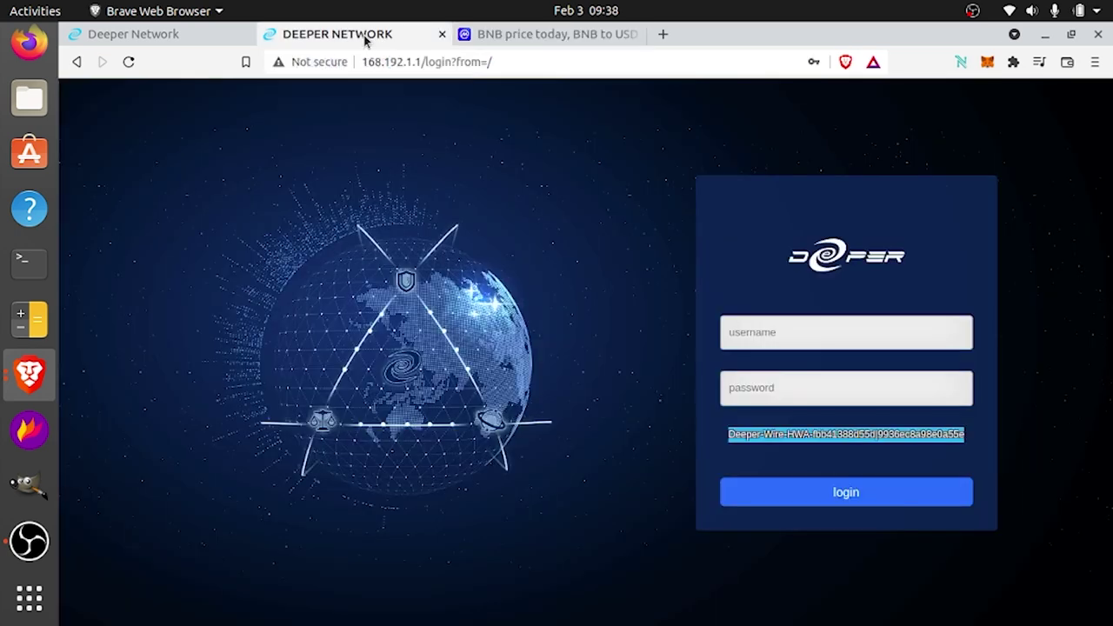
left_click(193, 34)
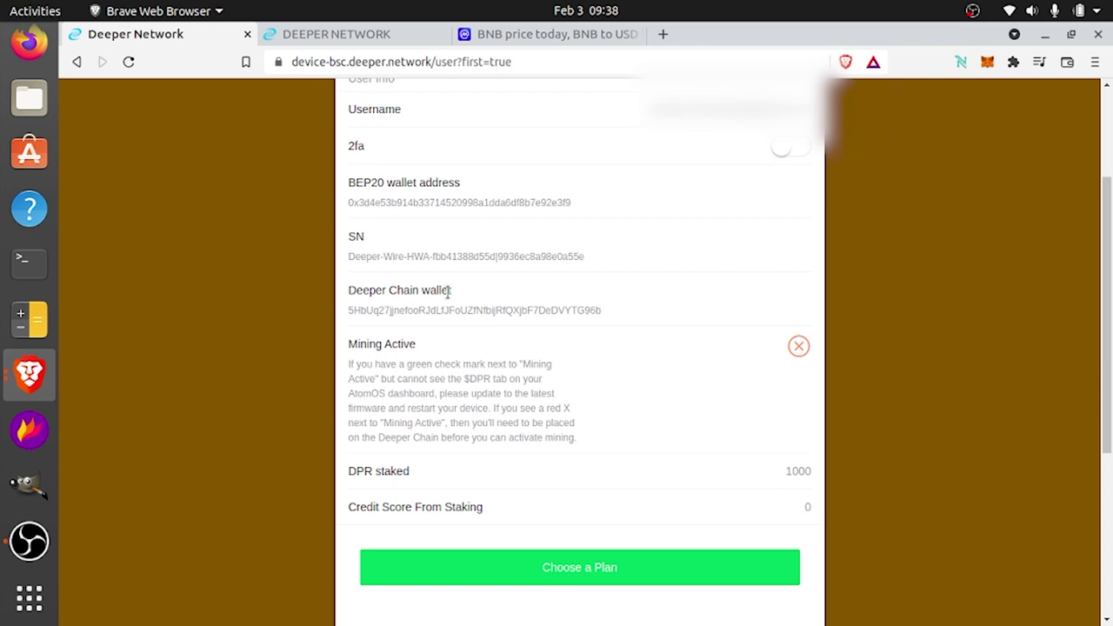
scroll(449, 437, "down", 1)
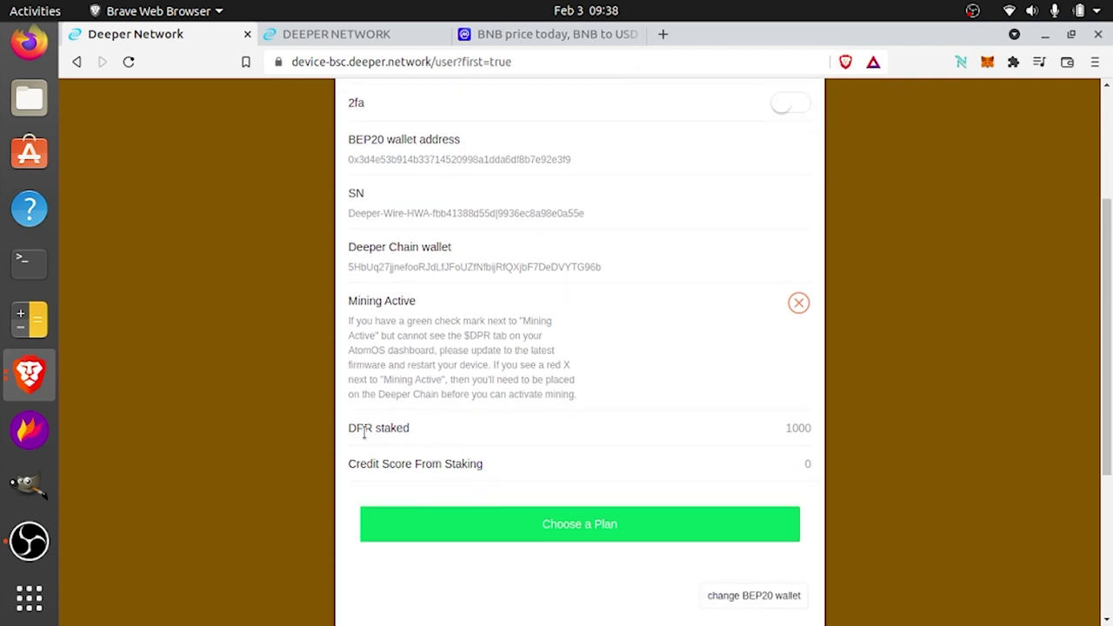
left_click_drag(354, 429, 458, 439)
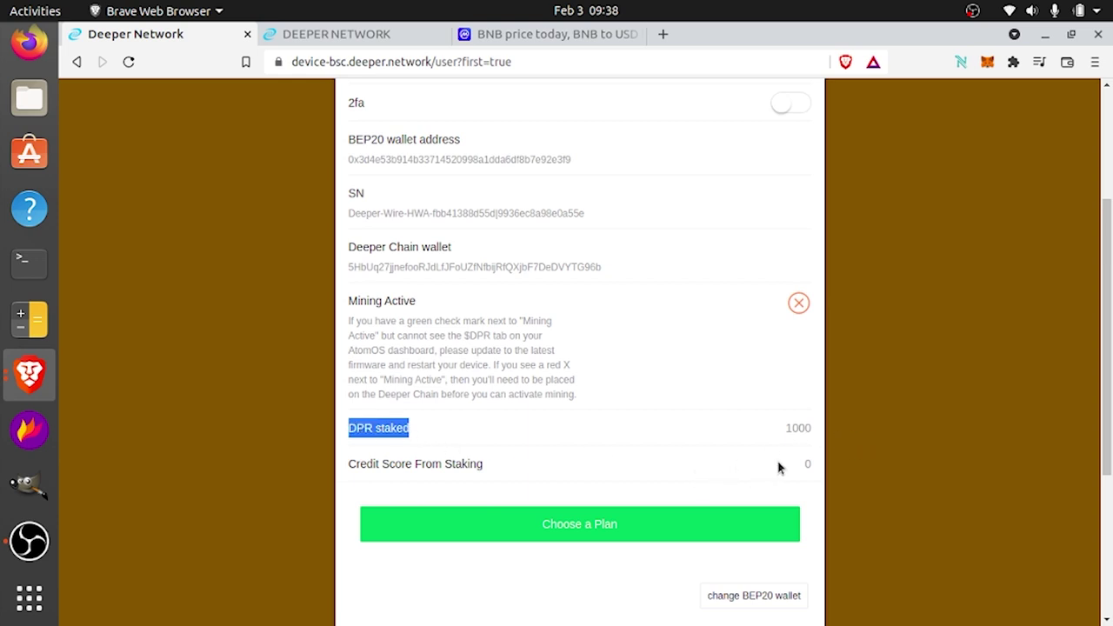
scroll(554, 375, "down", 3)
- Review the upgrade plan (credit 100, 5000 DPR, 20% APR, 2.74 daily), then reload the portal
left_click(573, 408)
scroll(723, 444, "up", 3)
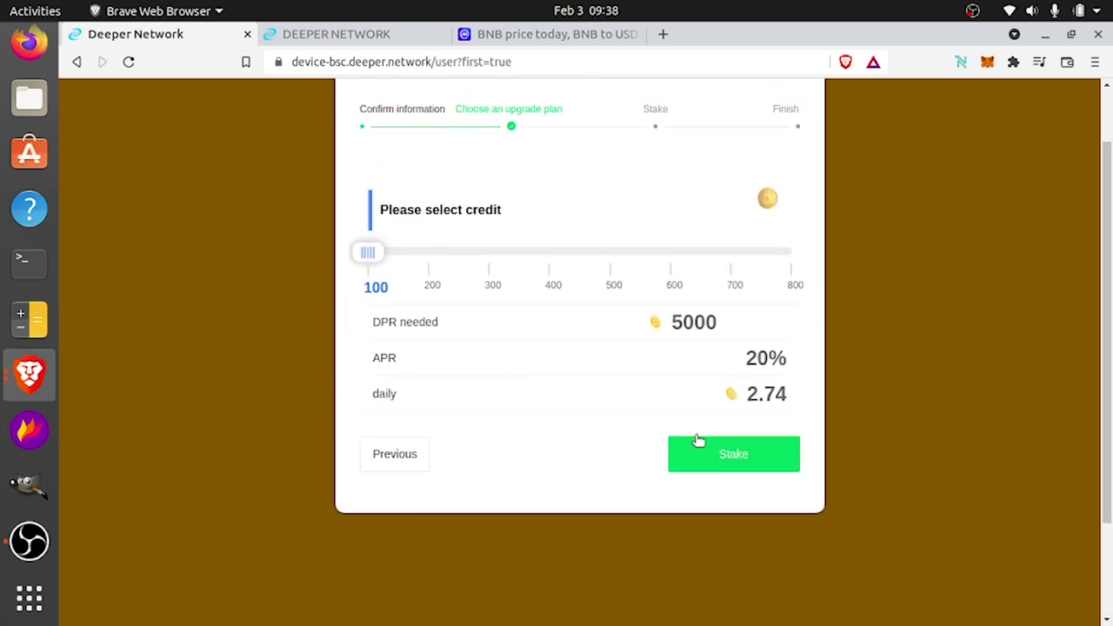
scroll(612, 366, "up", 1)
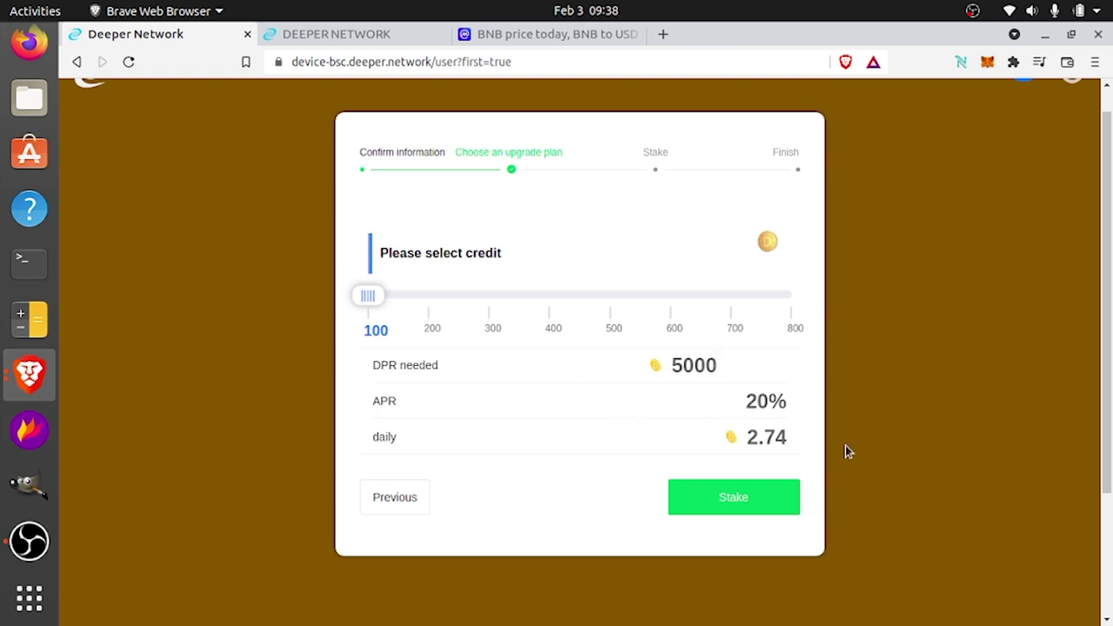
double_click(778, 435)
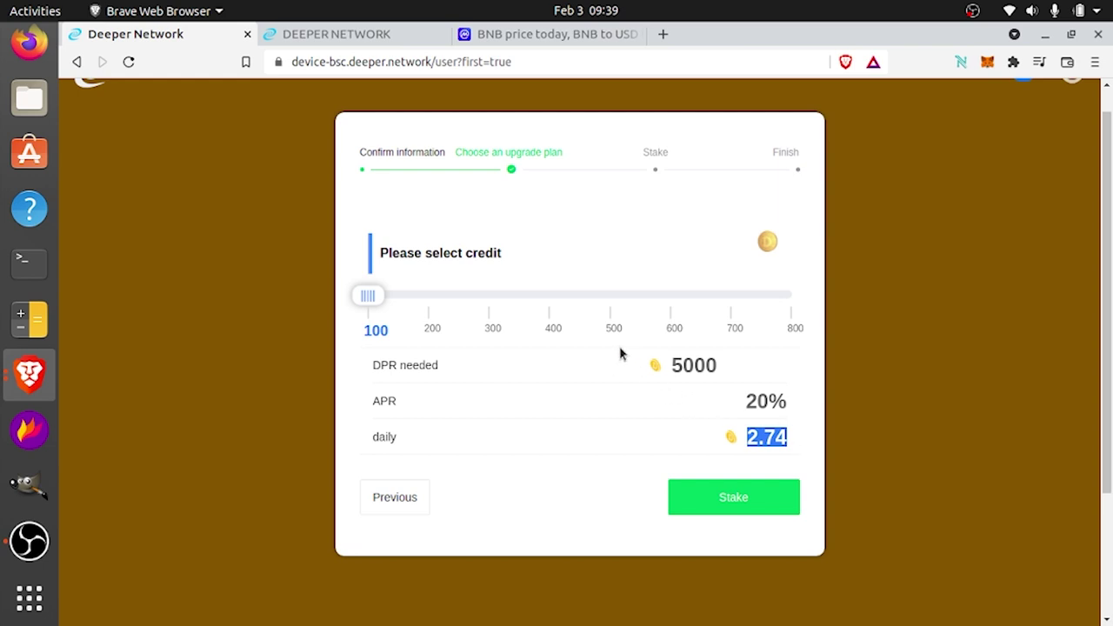
scroll(682, 430, "up", 1)
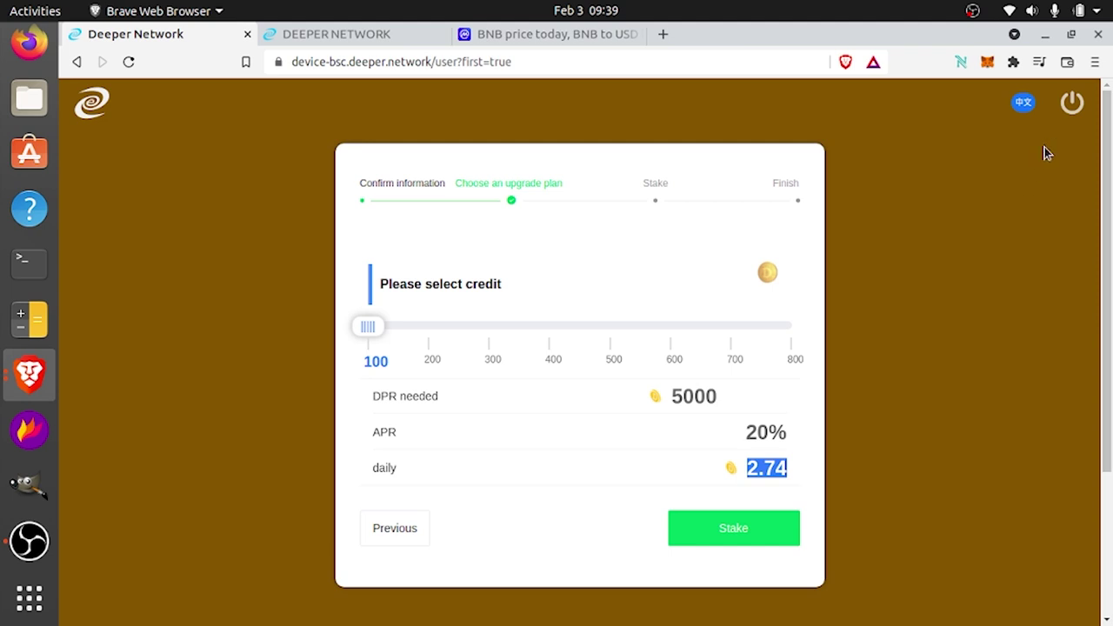
scroll(1026, 150, "down", 1)
scroll(1034, 145, "down", 1)
scroll(1043, 139, "up", 2)
key("F5")
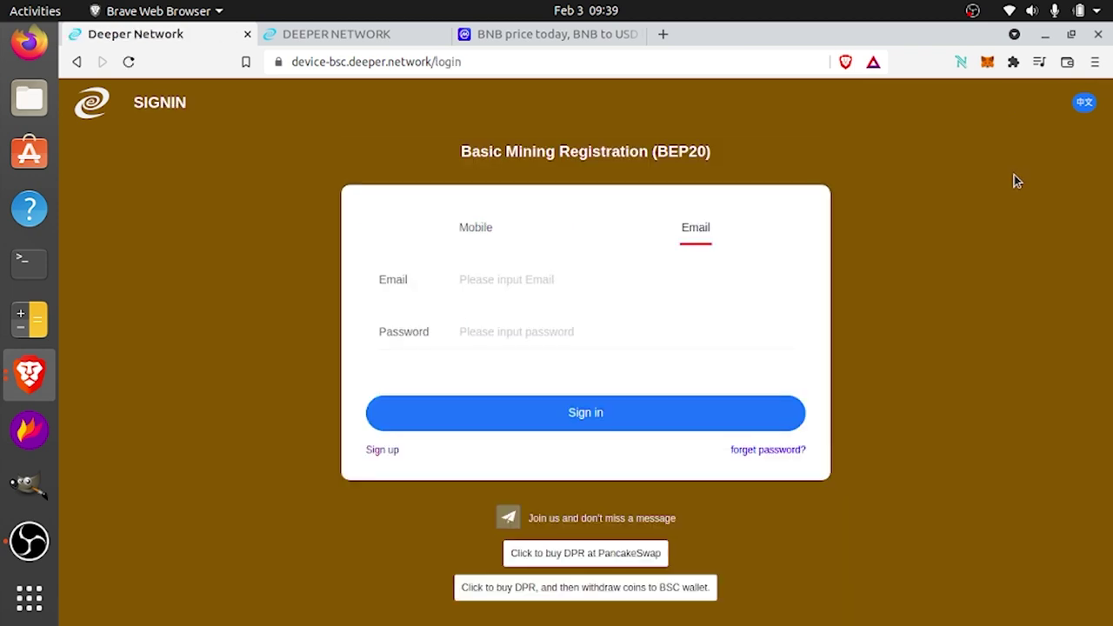
- Log in to the 168.192.1.1 device dashboard with the saved admin credentials
left_click(389, 43)
left_click(786, 345)
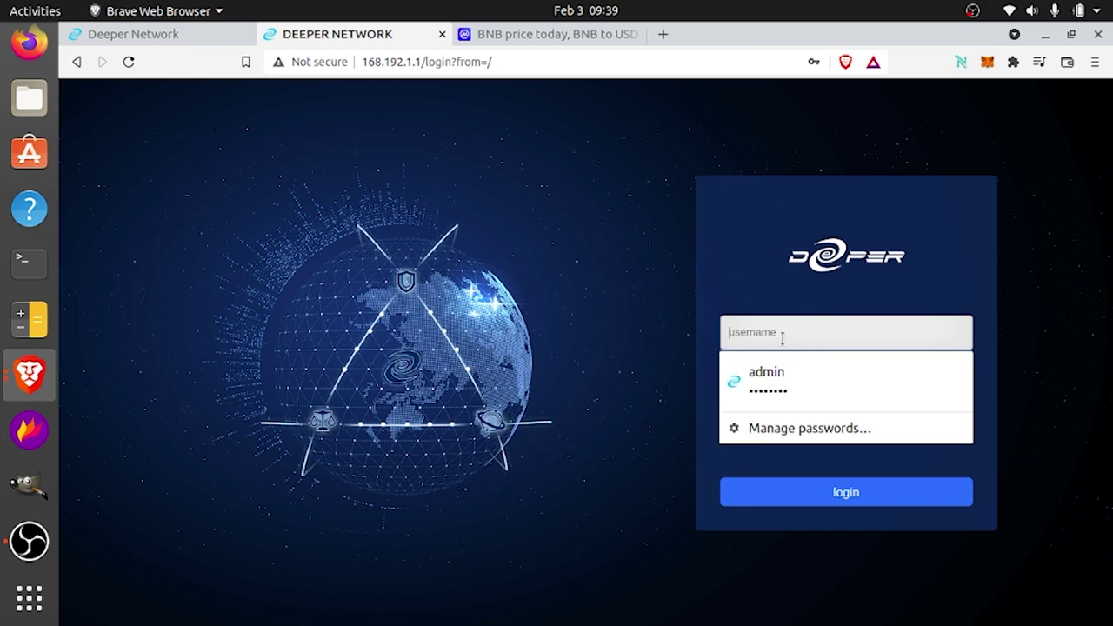
left_click(790, 373)
left_click(816, 495)
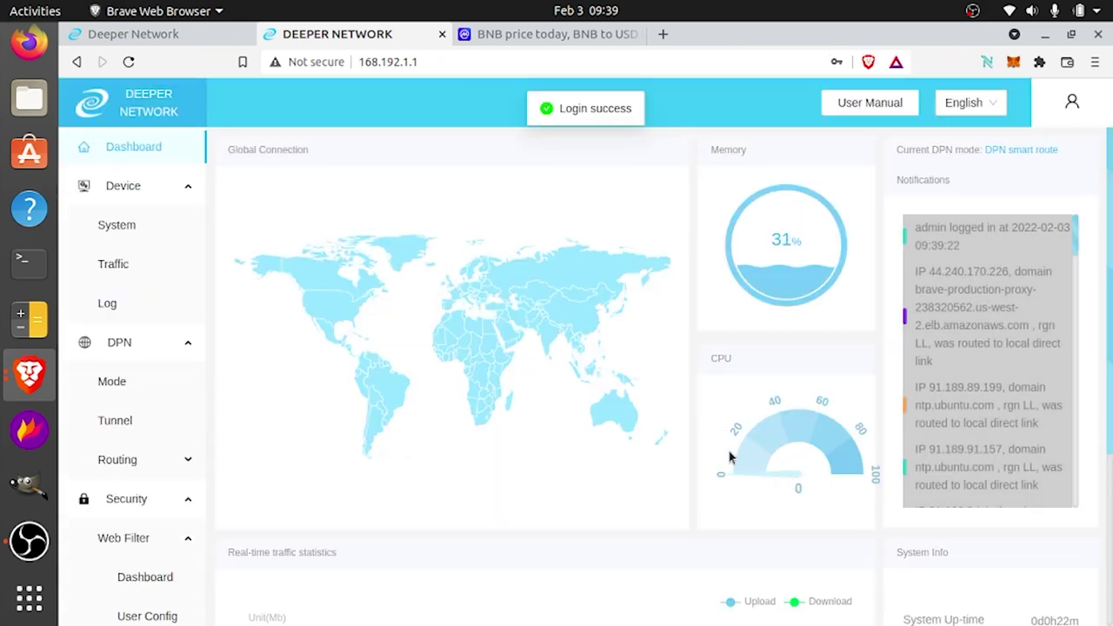
scroll(115, 384, "down", 2)
scroll(118, 389, "down", 4)
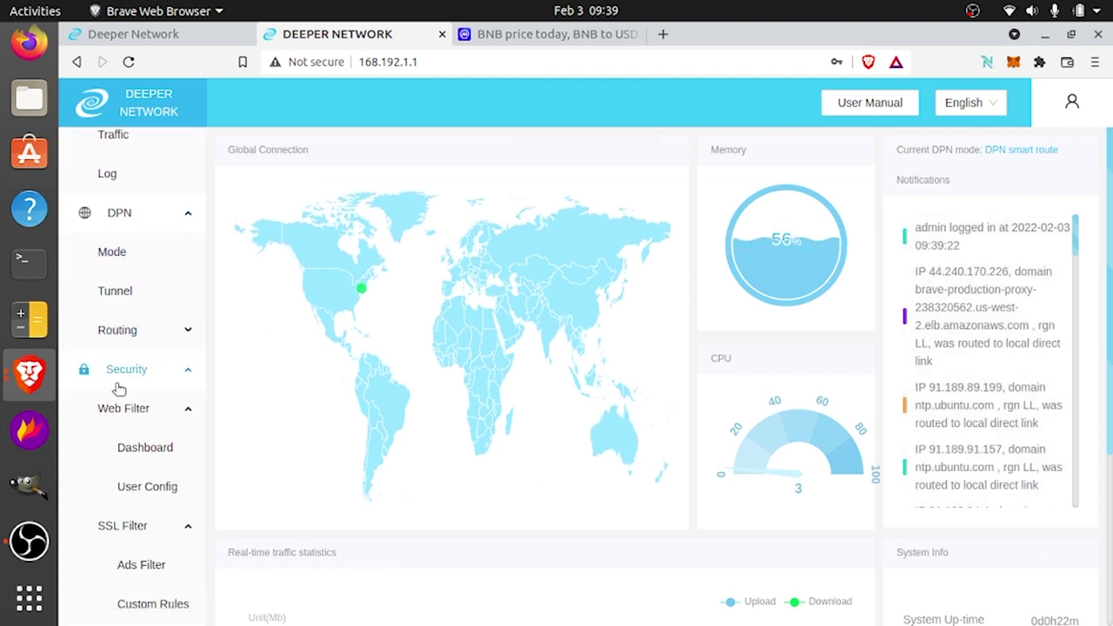
scroll(120, 403, "down", 3)
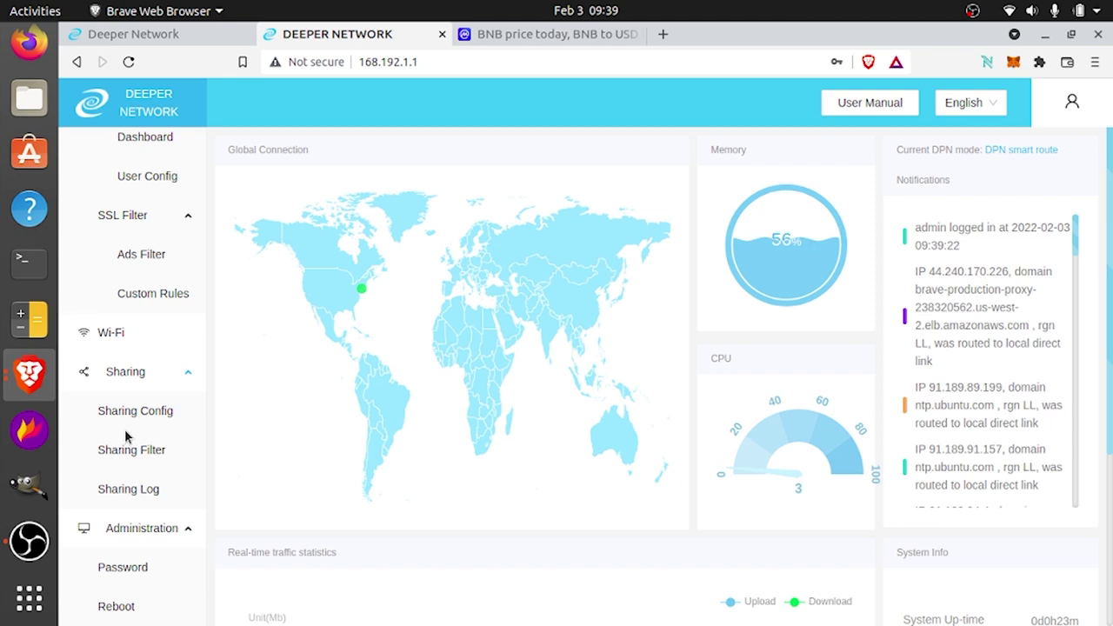
scroll(126, 435, "up", 9)
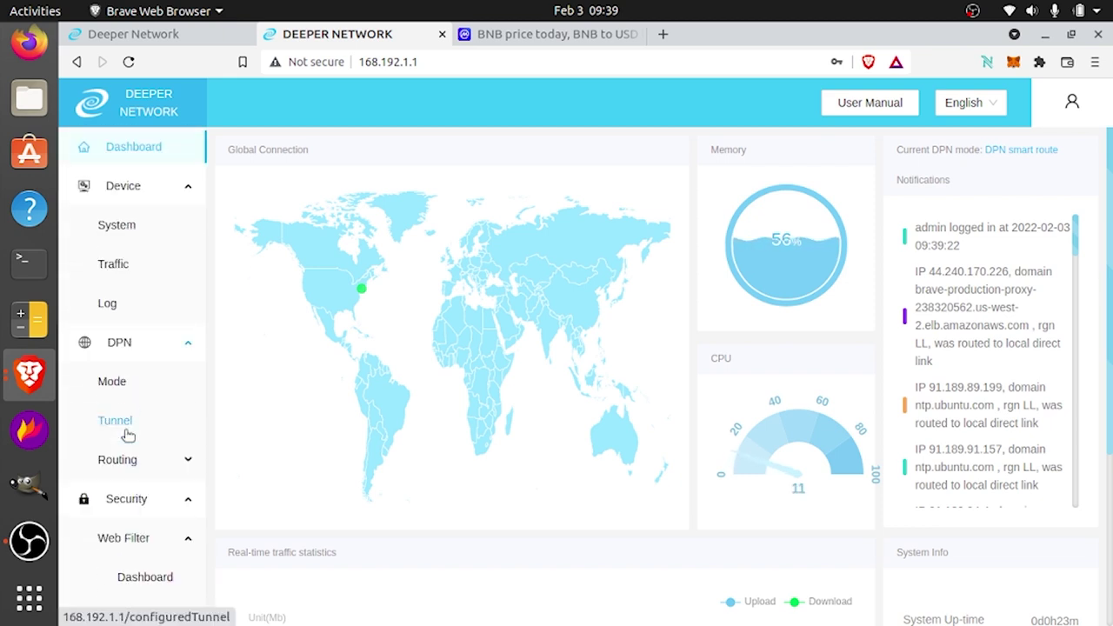
- On Device > System, switch Auto Update off and start a Manual Upgrade
left_click(137, 233)
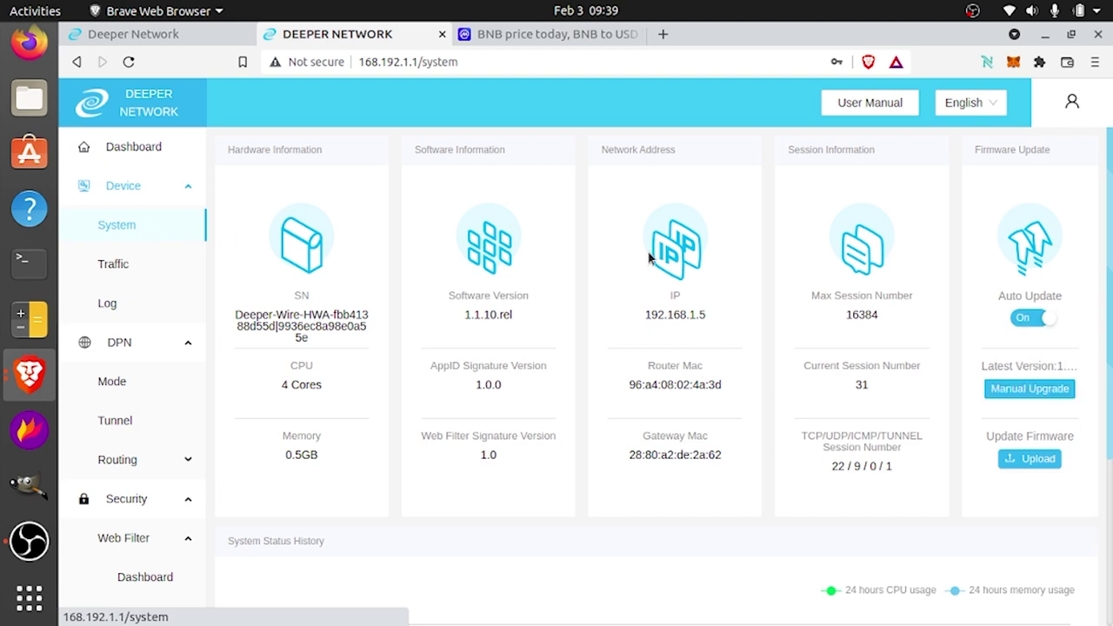
left_click(1043, 318)
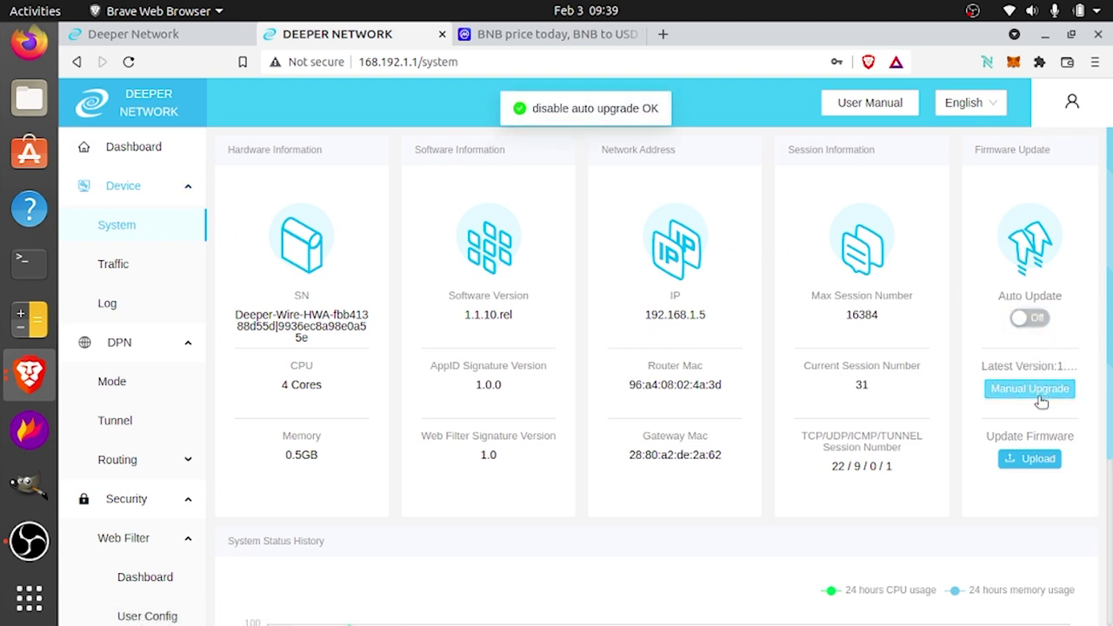
left_click(1041, 400)
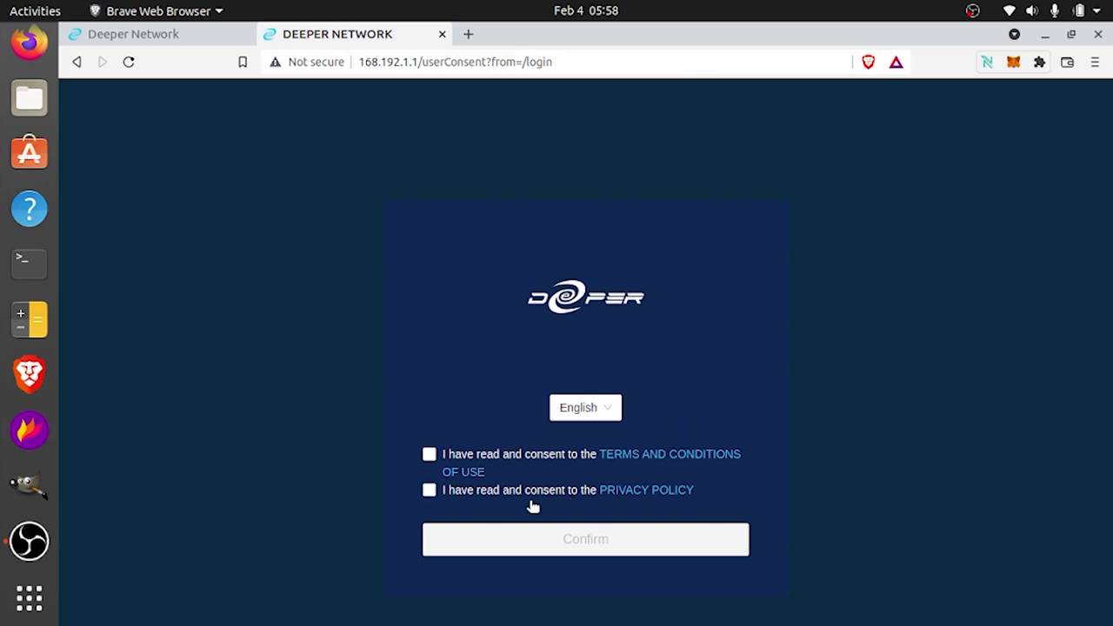
- Accept the terms and privacy policy, then sign in with the saved admin login
left_click(429, 454)
left_click(430, 489)
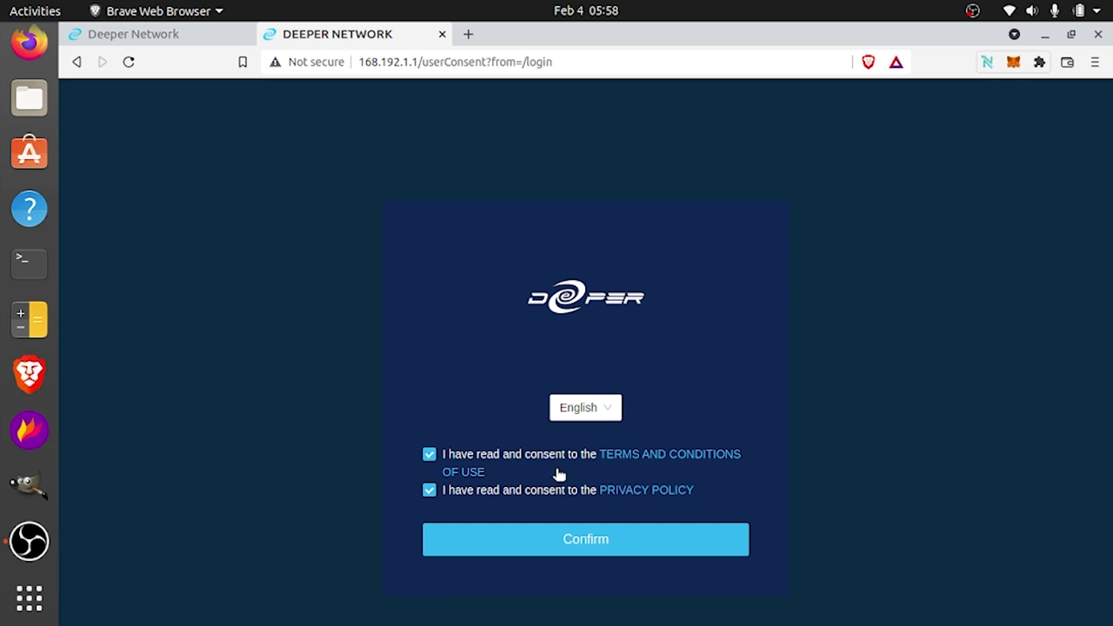
left_click(588, 550)
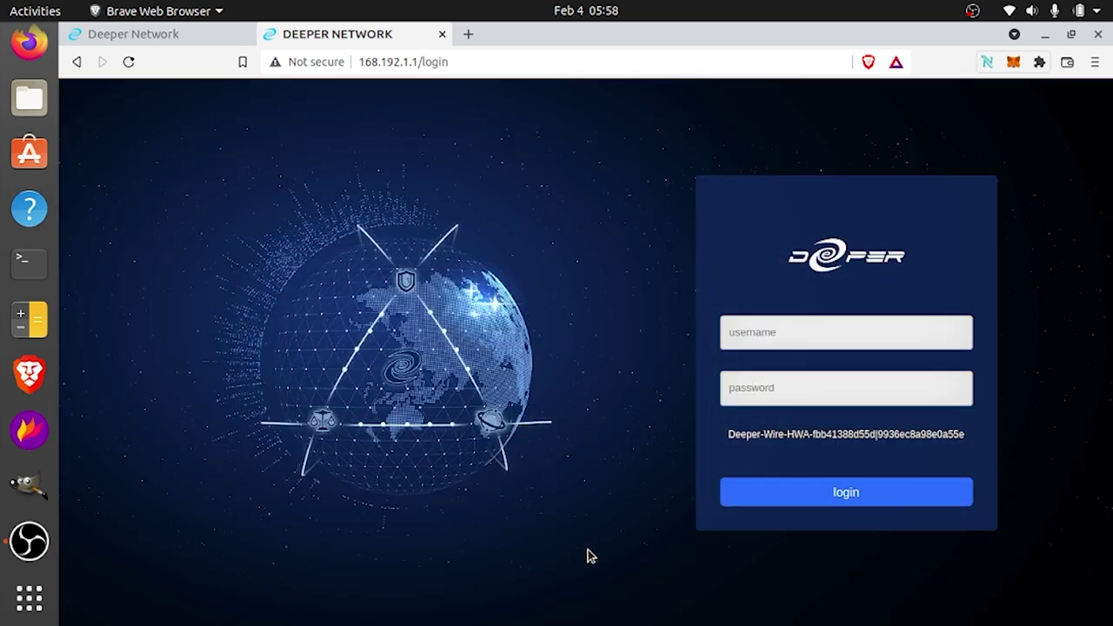
left_click(849, 341)
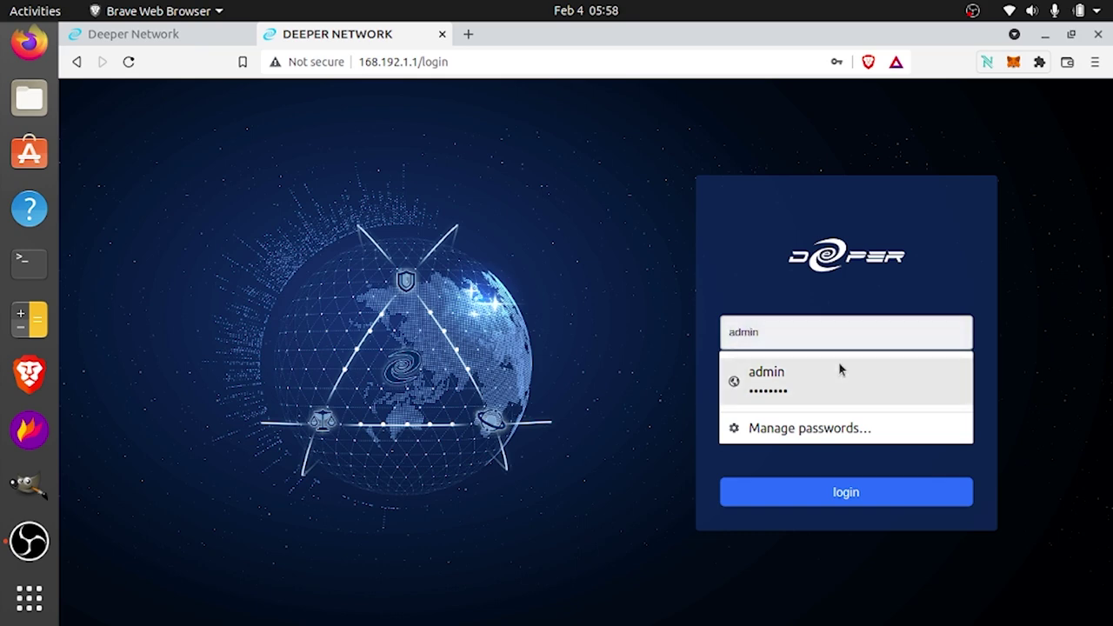
left_click(840, 371)
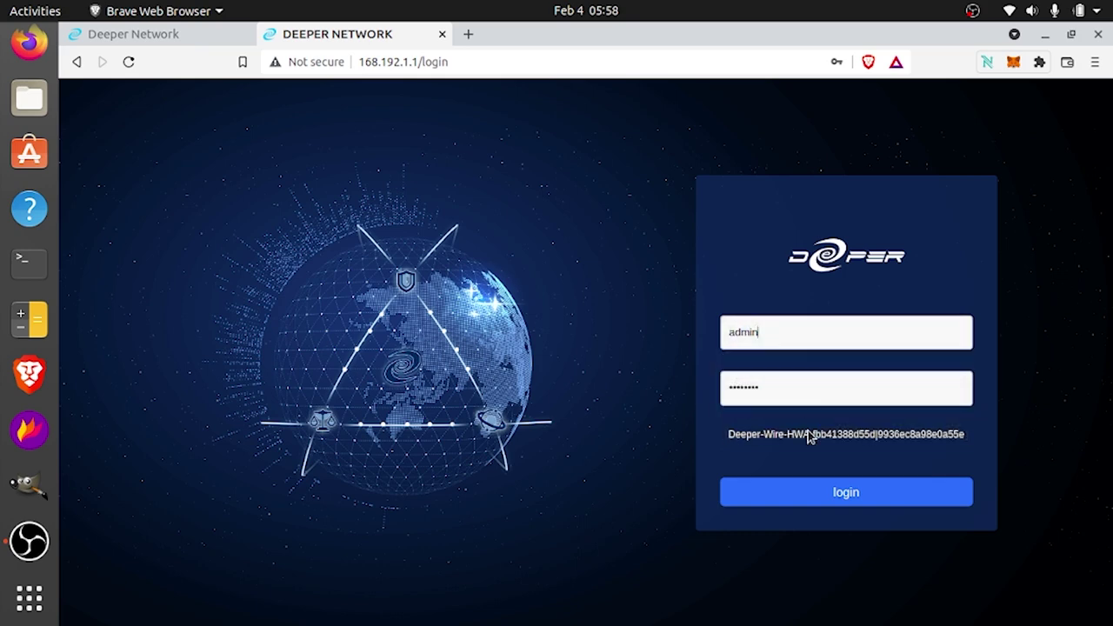
left_click(818, 494)
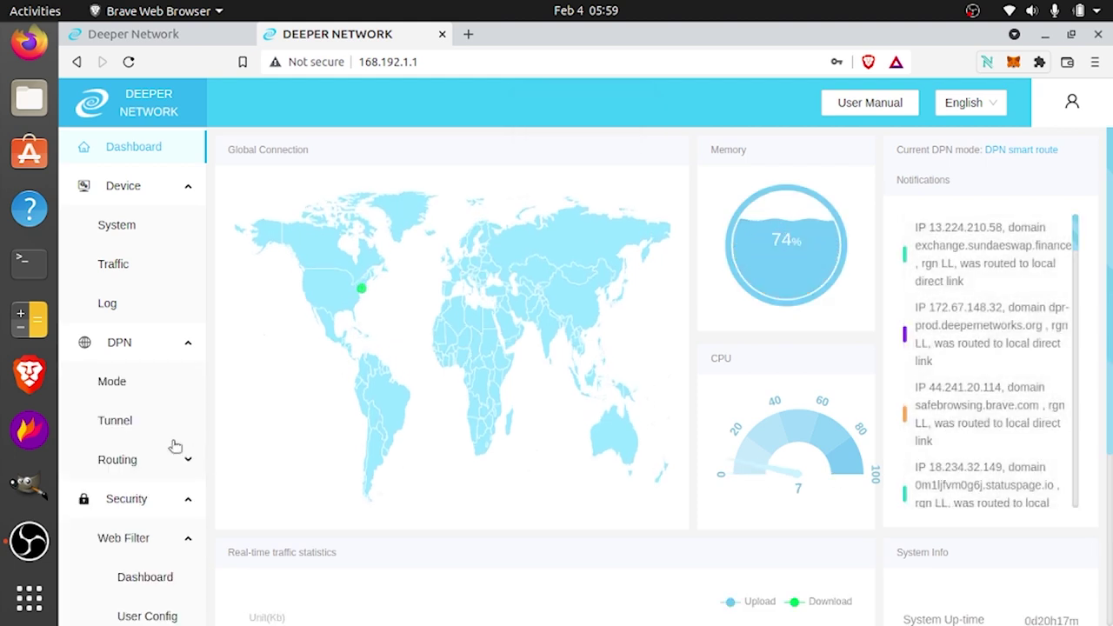
- Open DPR > Wallet > Wallet Manager from the sidebar
scroll(166, 389, "down", 5)
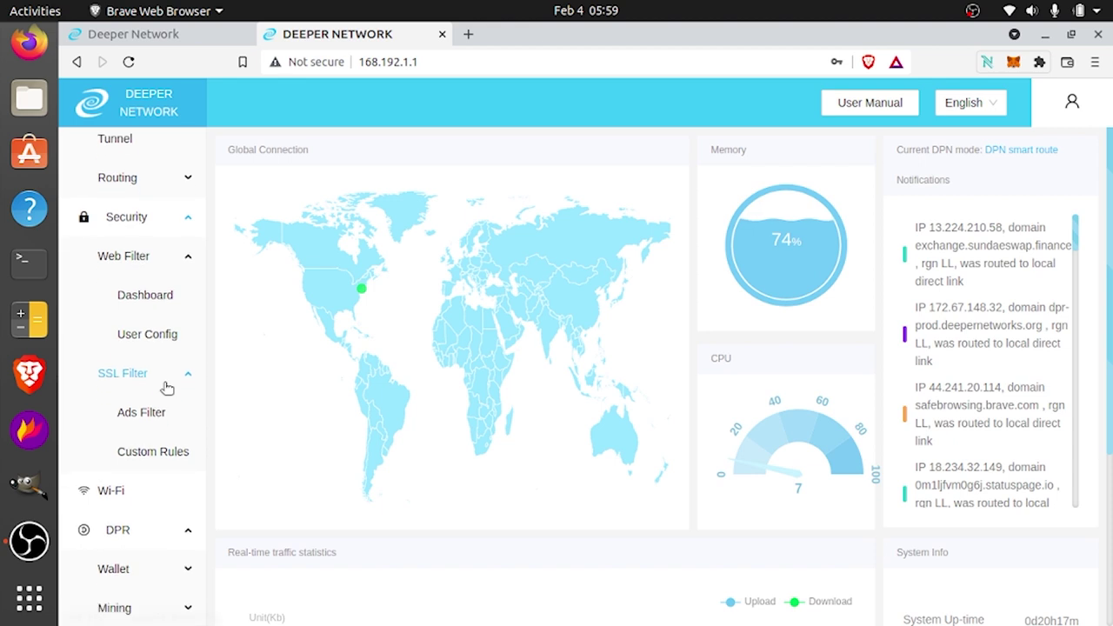
scroll(166, 389, "down", 1)
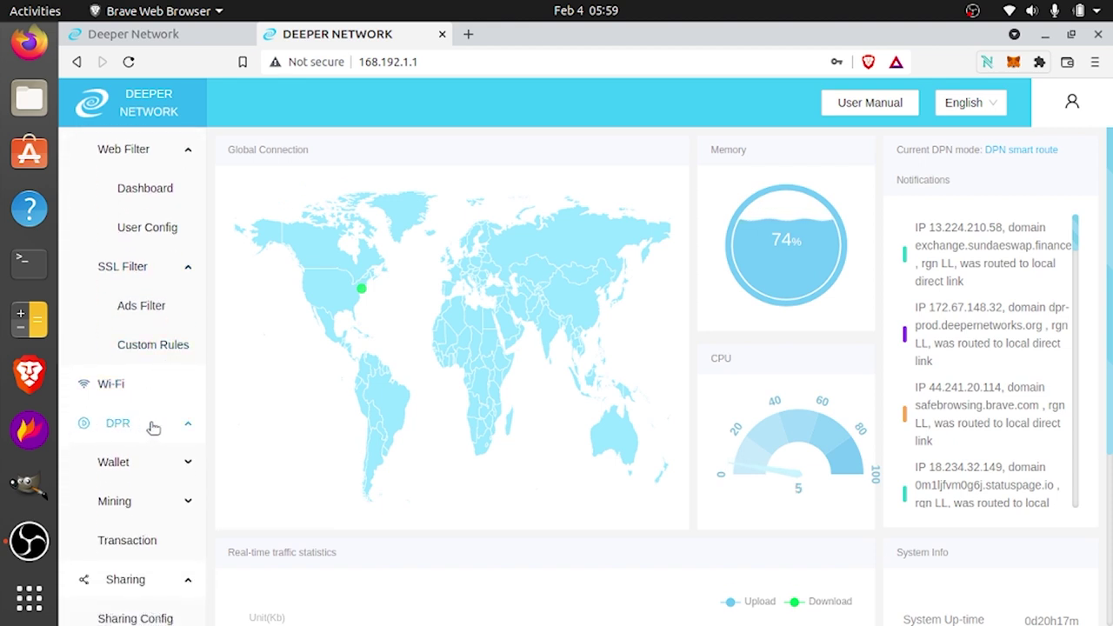
scroll(130, 413, "down", 2)
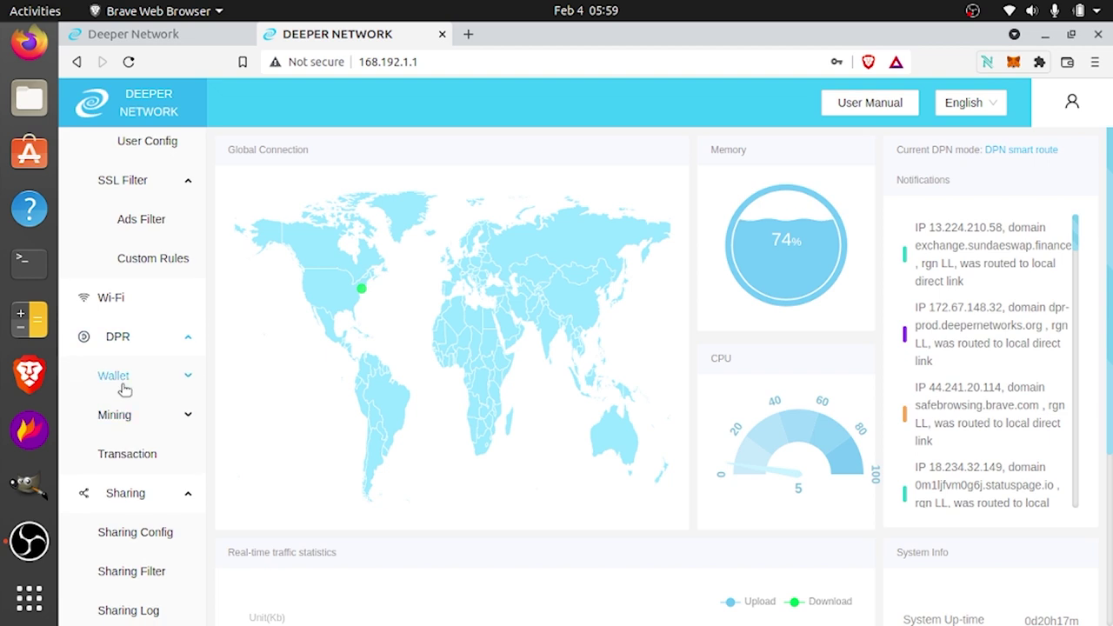
left_click(124, 390)
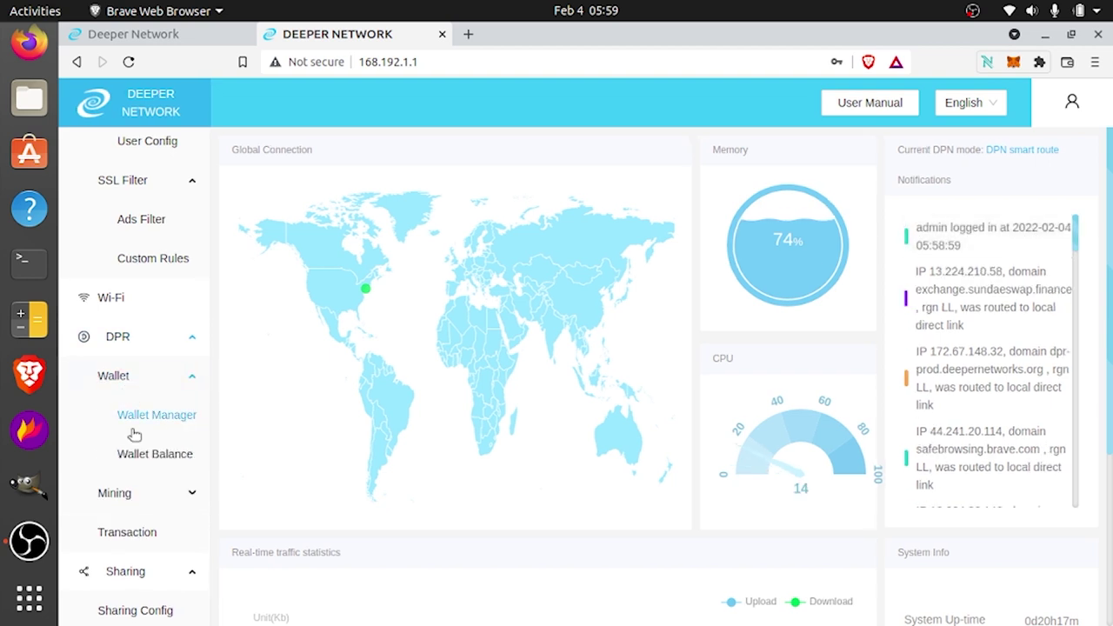
left_click(136, 421)
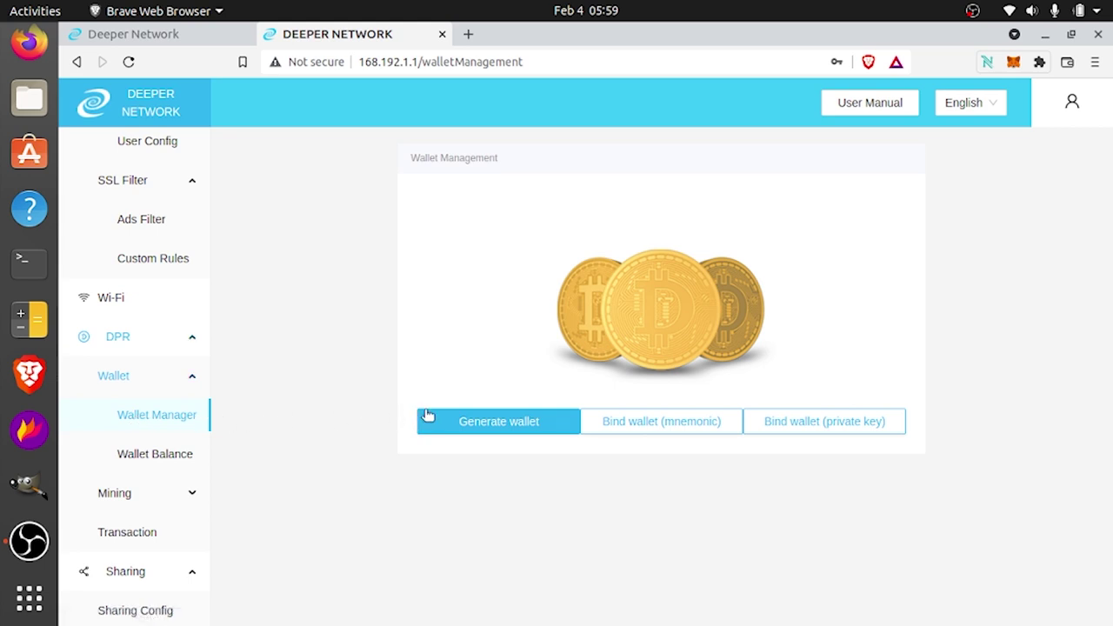
- Bind a wallet by entering its mnemonic recovery words and confirming with OK
left_click(658, 426)
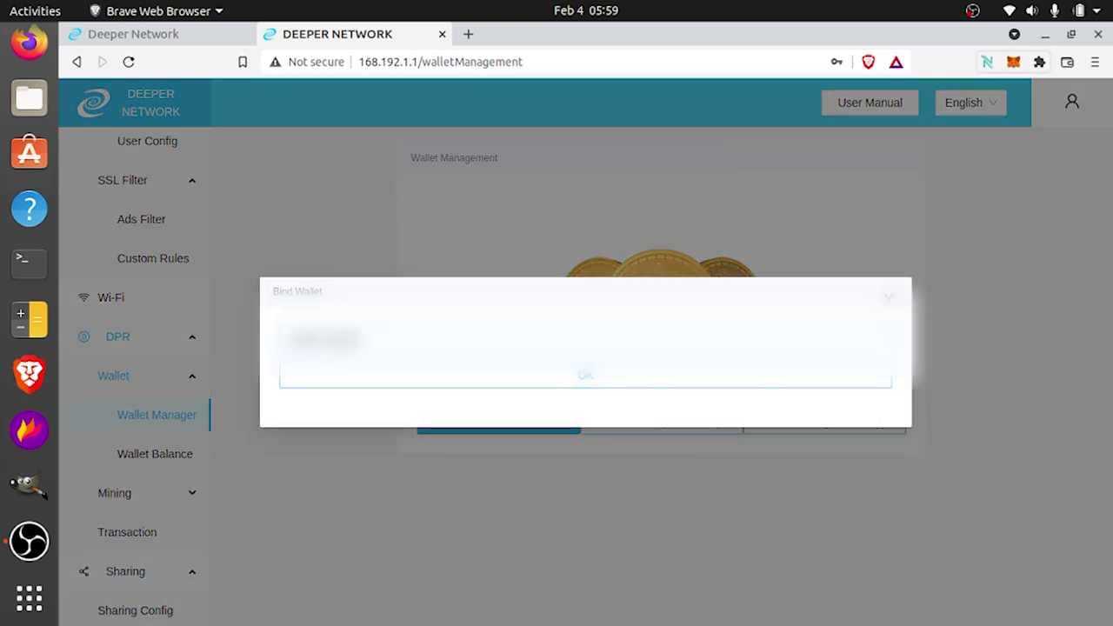
type("word words")
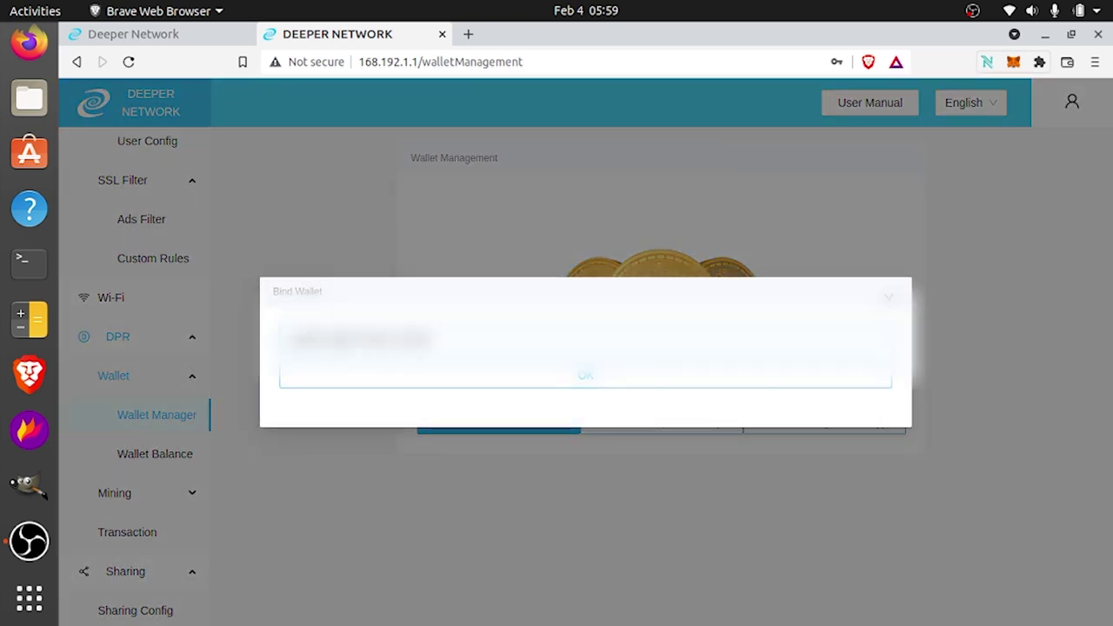
type(" words words word")
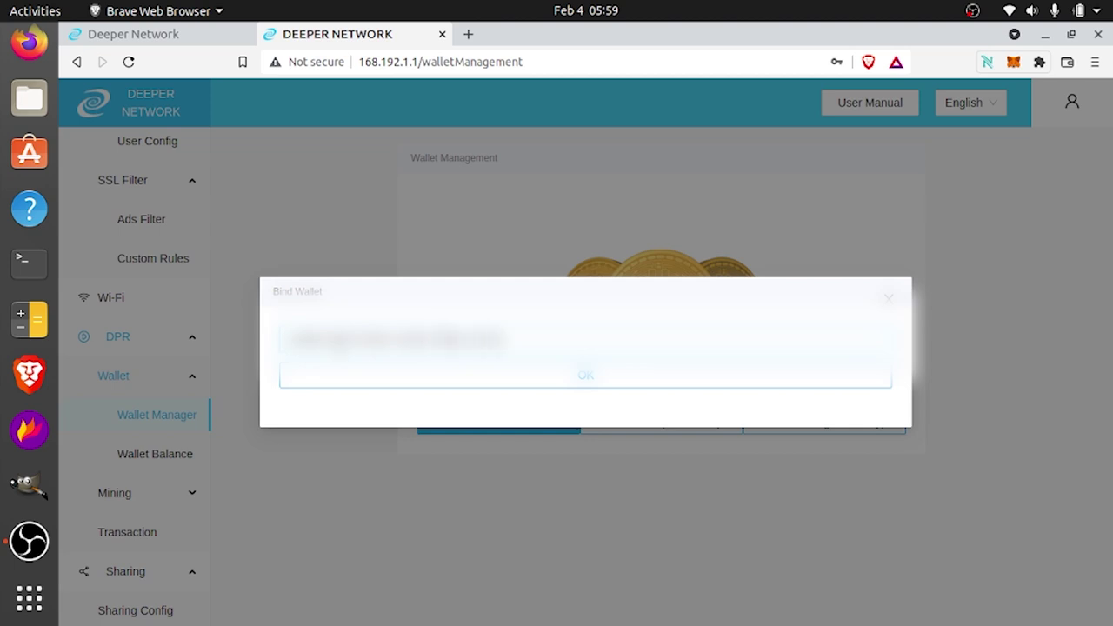
type("s words word")
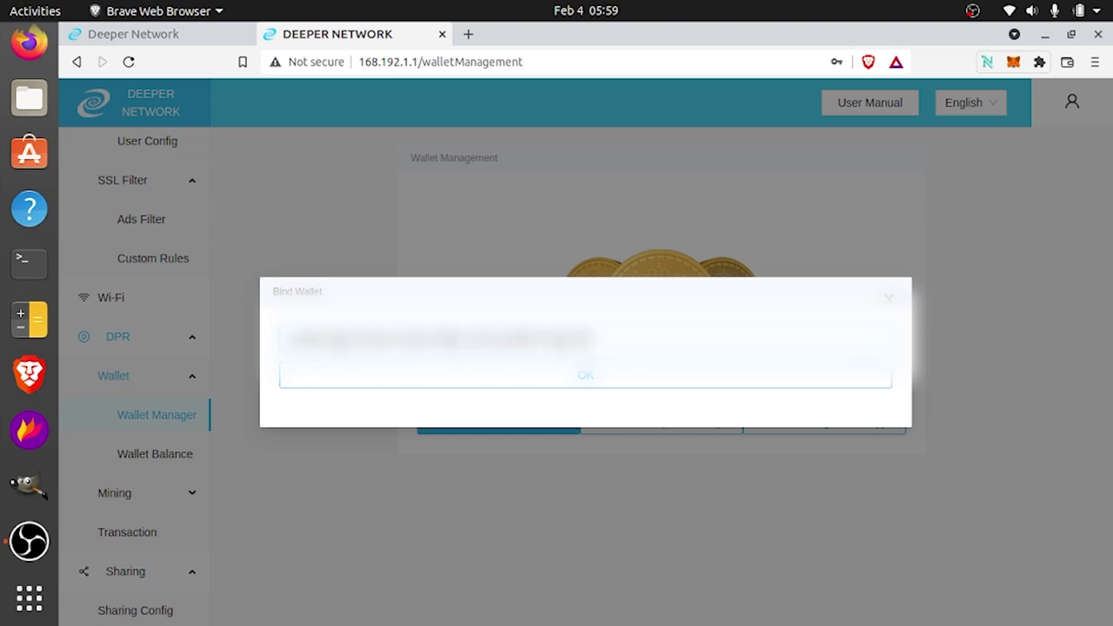
type("s words word")
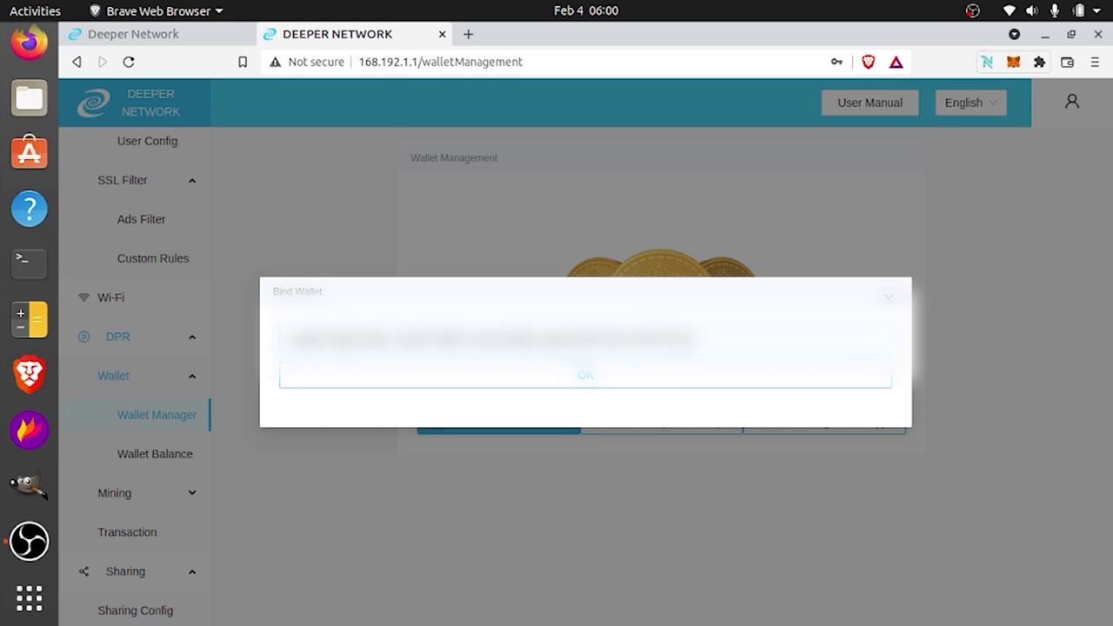
left_click(514, 380)
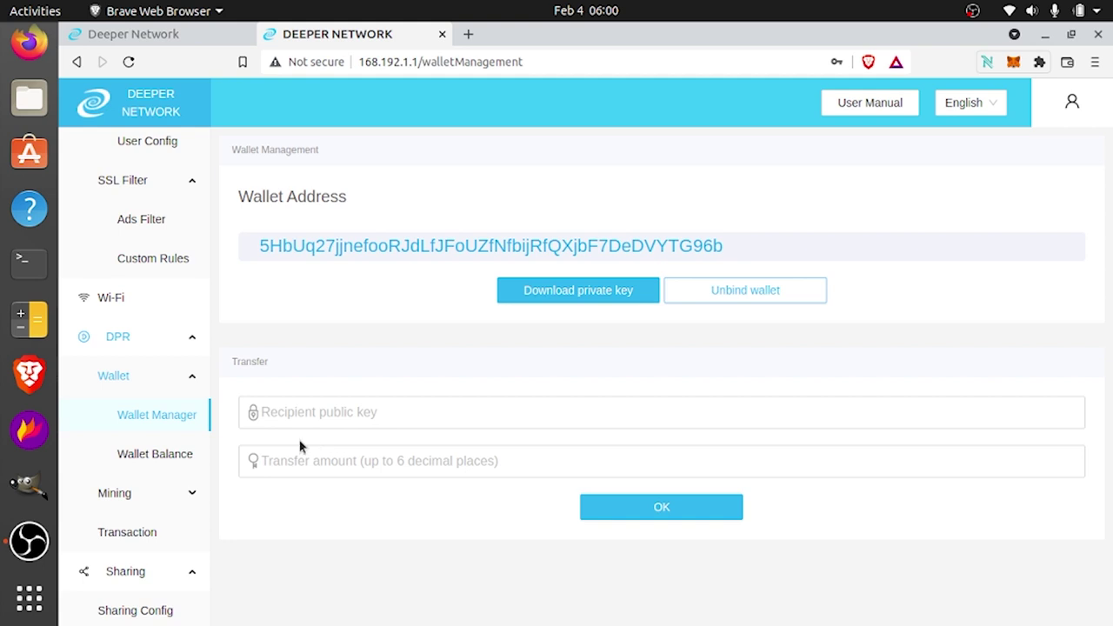
- Open Wallet Balance showing 1.998930 DPR, credit 10 and the DPR Management table
left_click(164, 456)
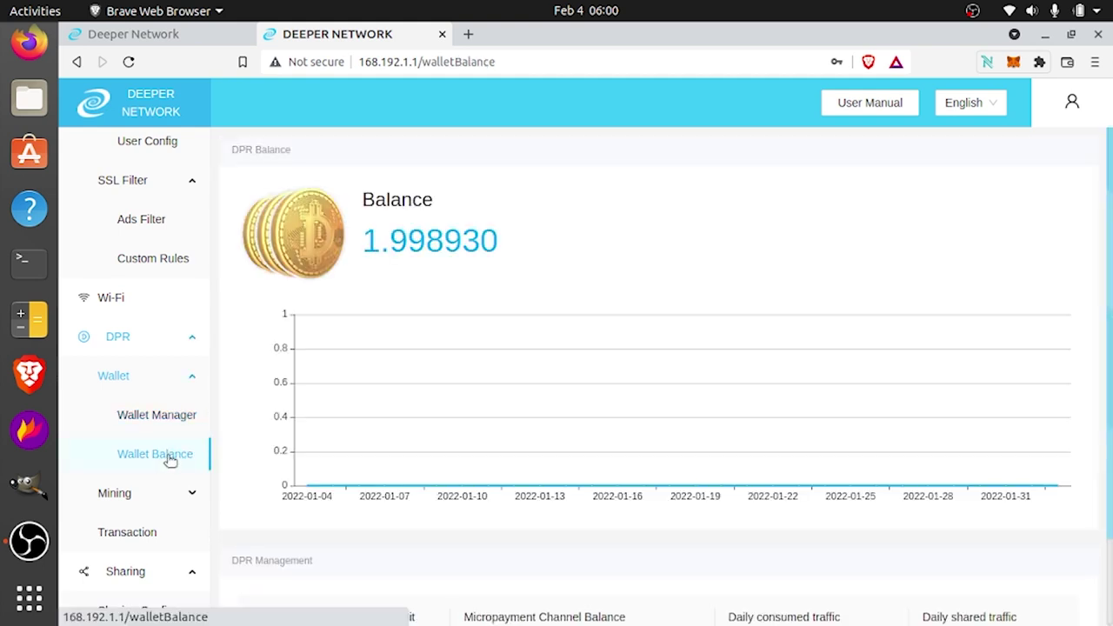
mouse_move(339, 457)
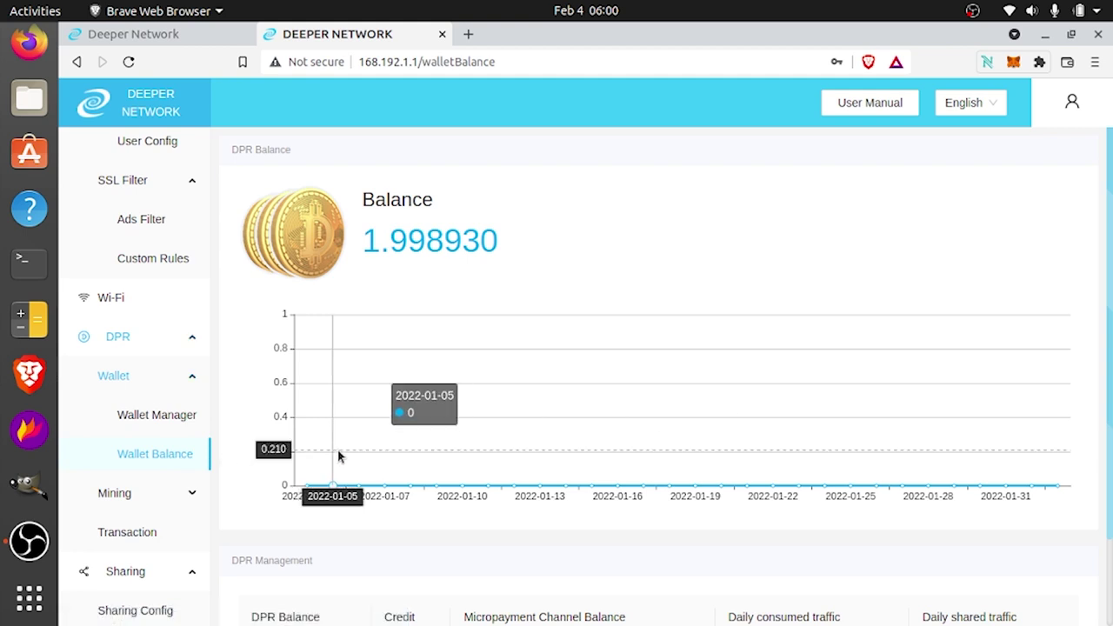
scroll(693, 497, "down", 2)
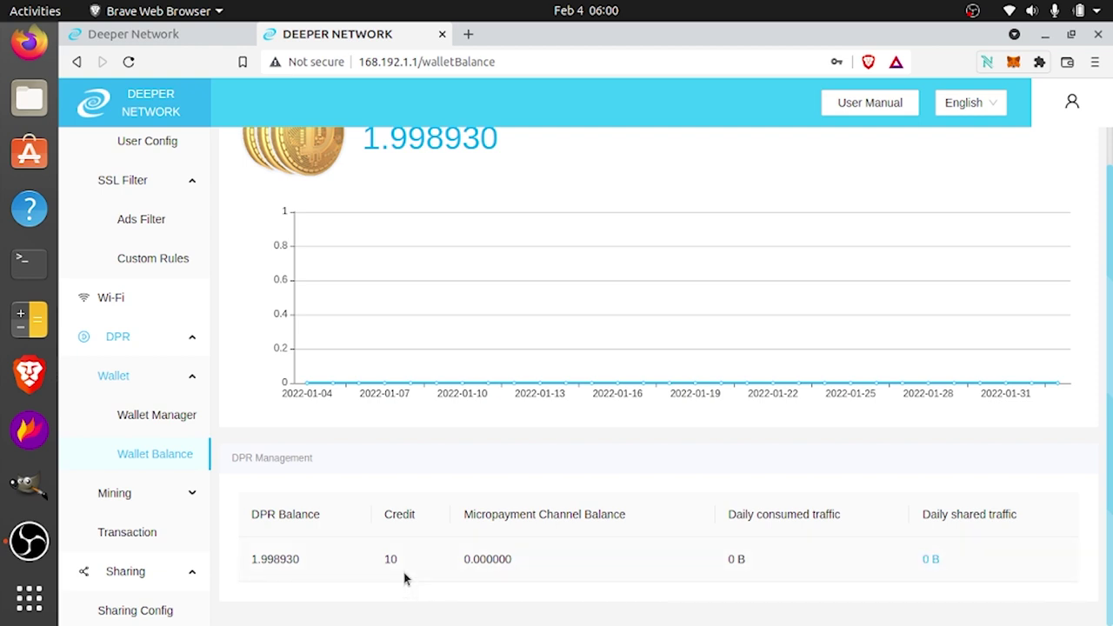
scroll(78, 537, "down", 4)
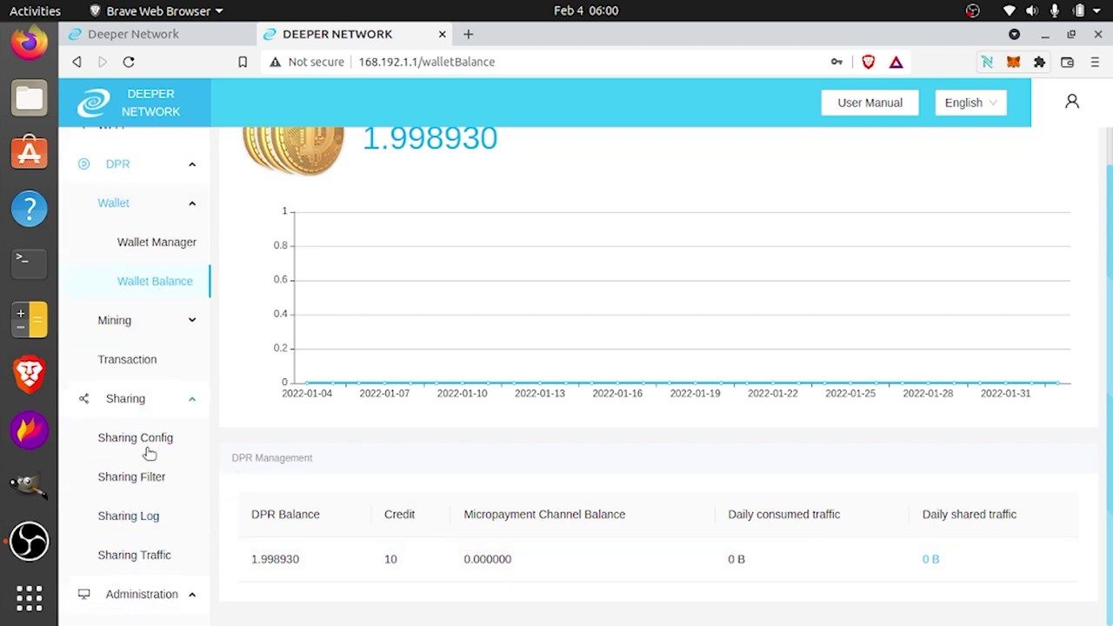
- Check Sharing Config to confirm sharing and Bit Torrent sharing are enabled
left_click(139, 439)
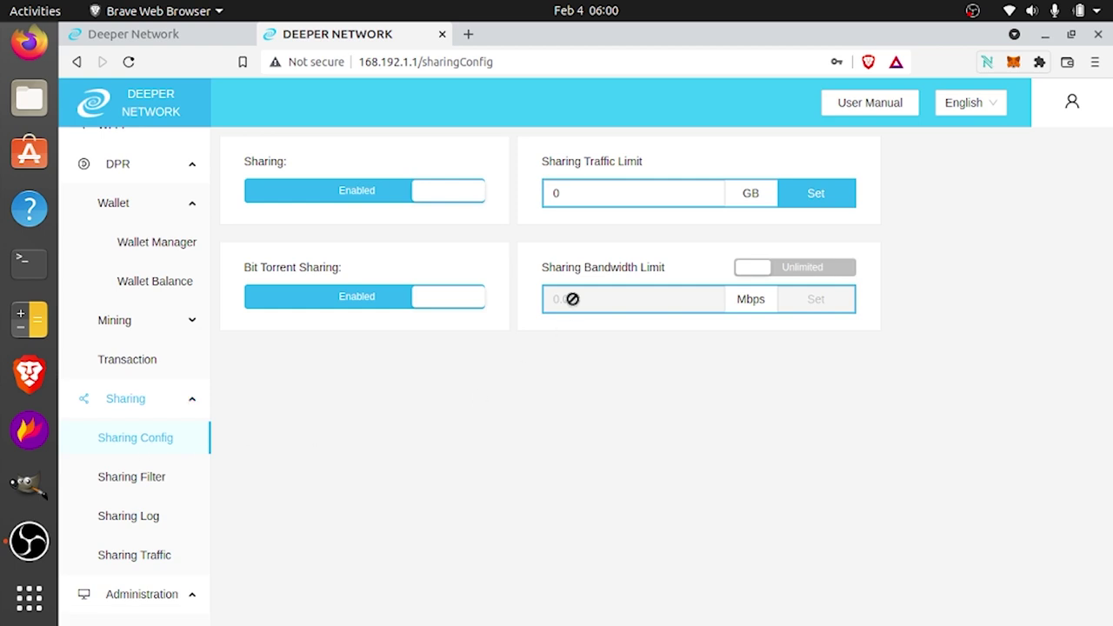
left_click(561, 193)
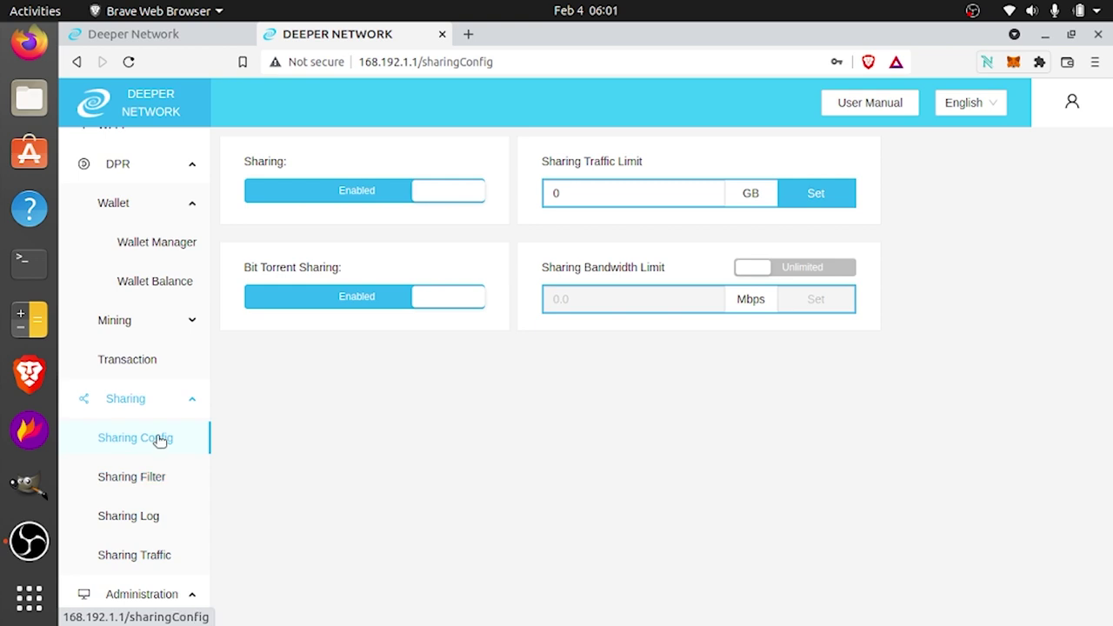
scroll(158, 444, "up", 5)
scroll(161, 439, "up", 5)
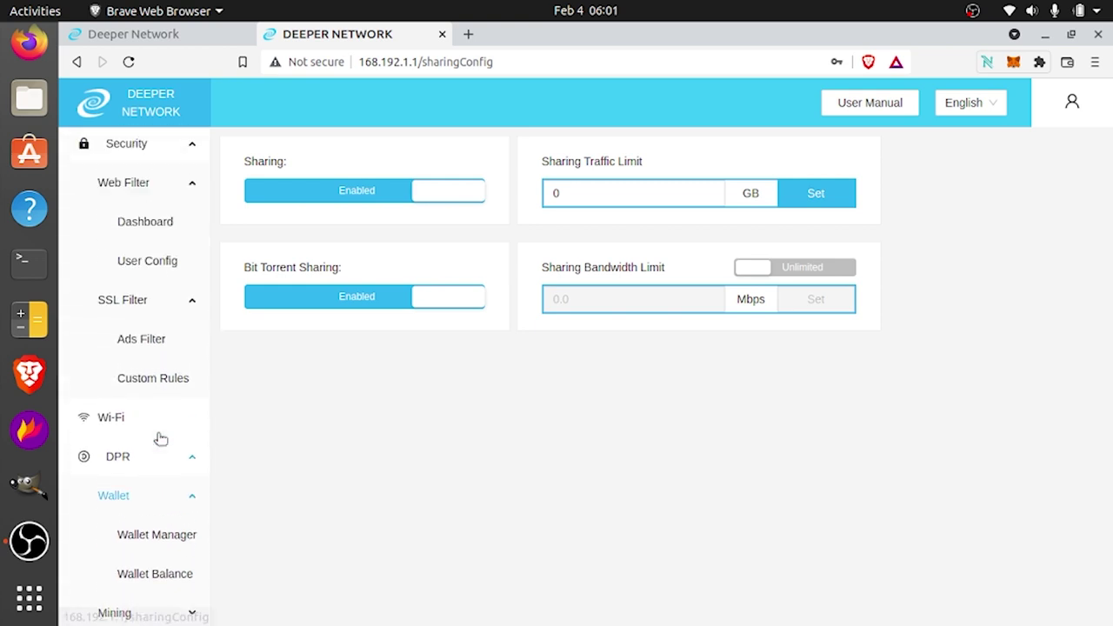
- Return to the Dashboard and log out from the user menu
left_click(156, 440)
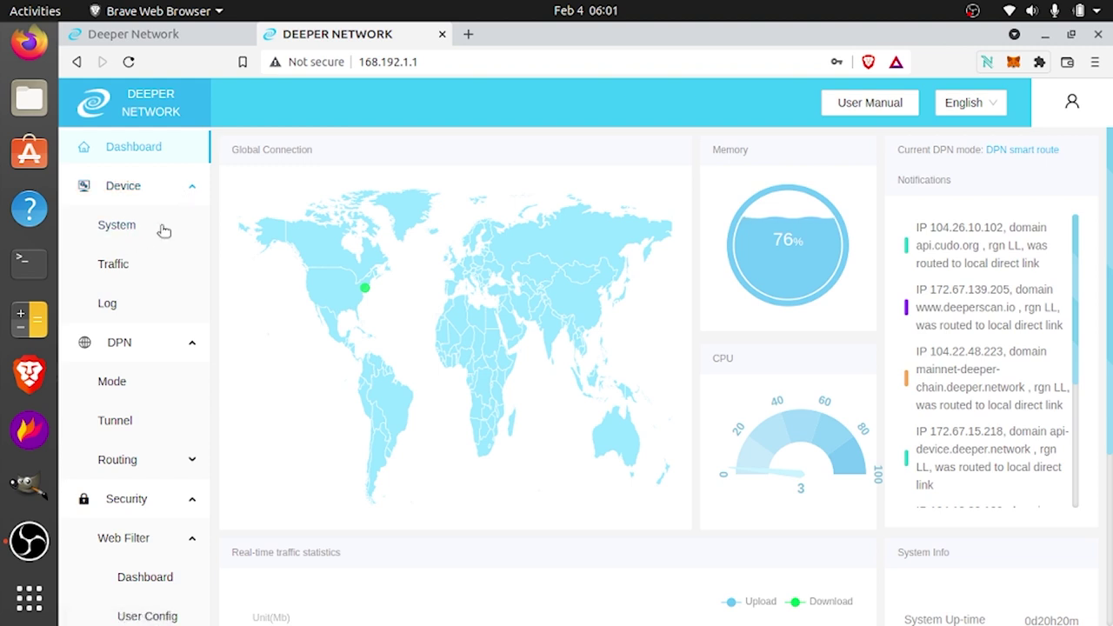
left_click(1074, 102)
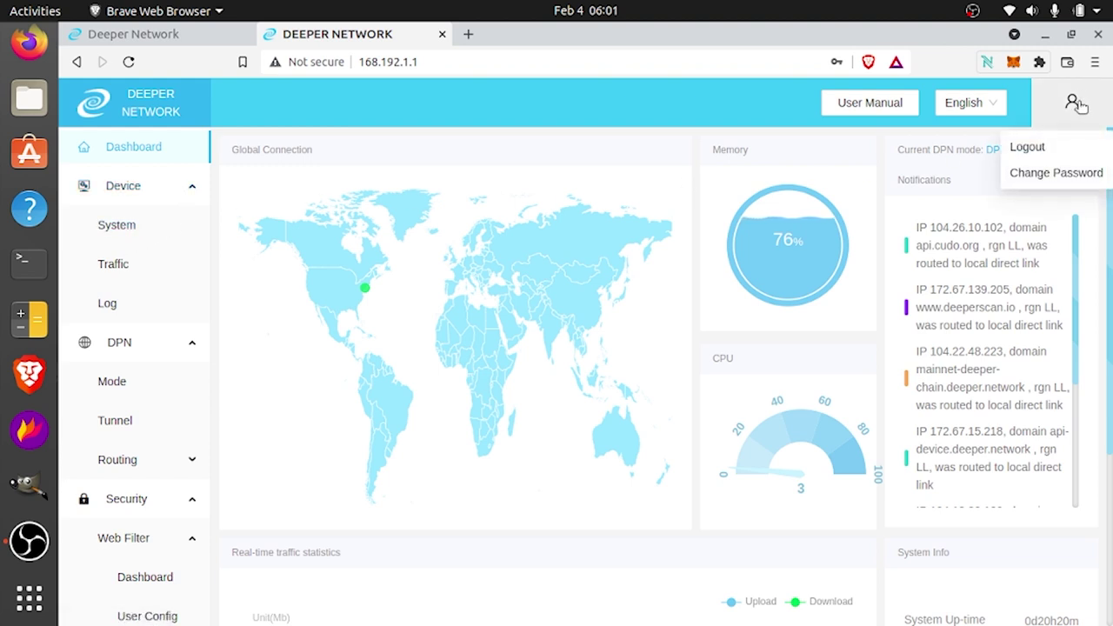
left_click(1044, 149)
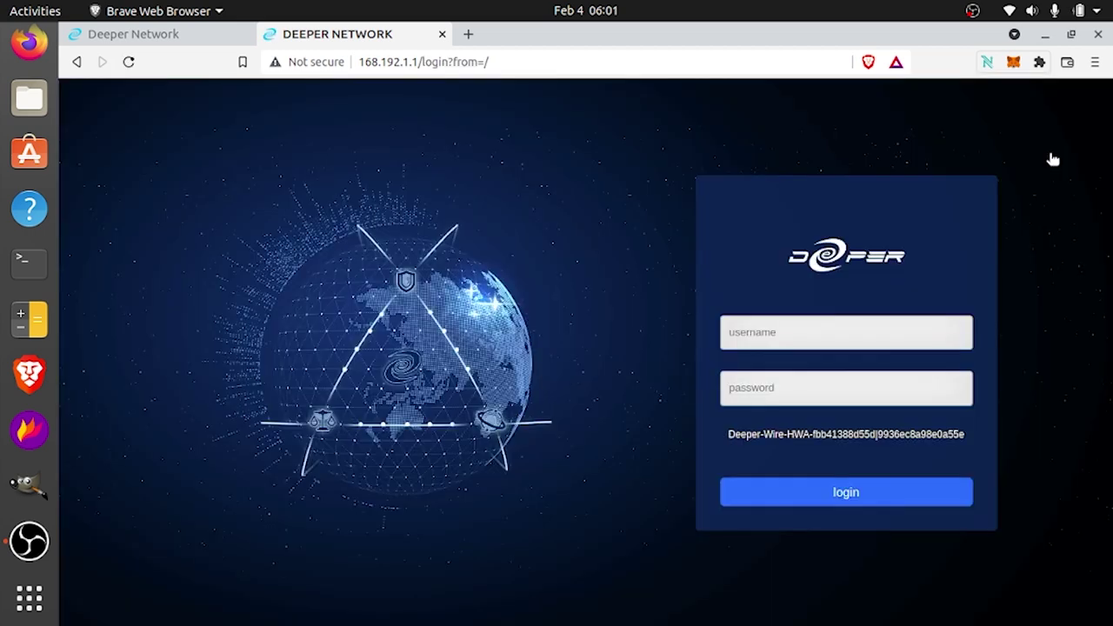